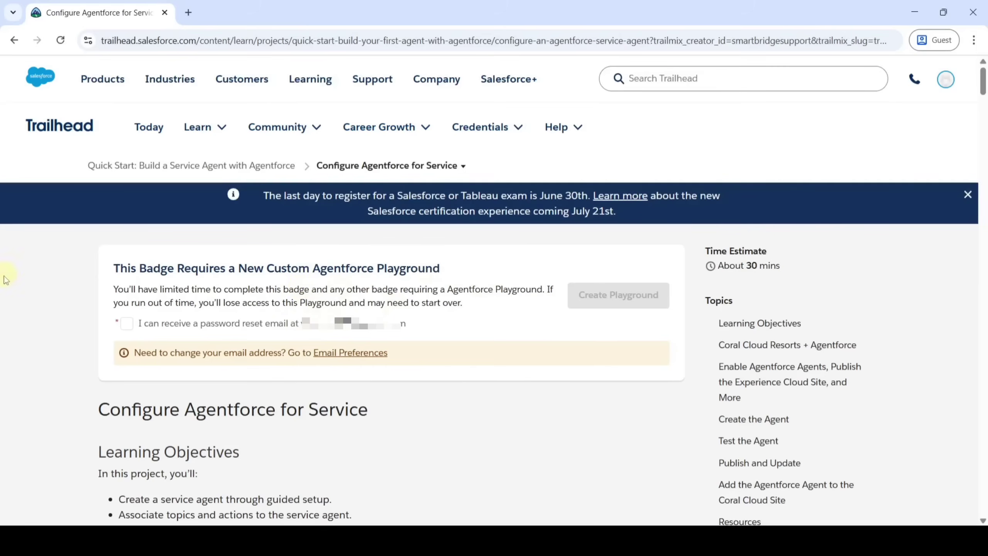
Agree to receive the password-reset email, create the Agentforce Playground, and switch to the mail inbox
{"action": "left_click", "coordinate": [123, 325]}
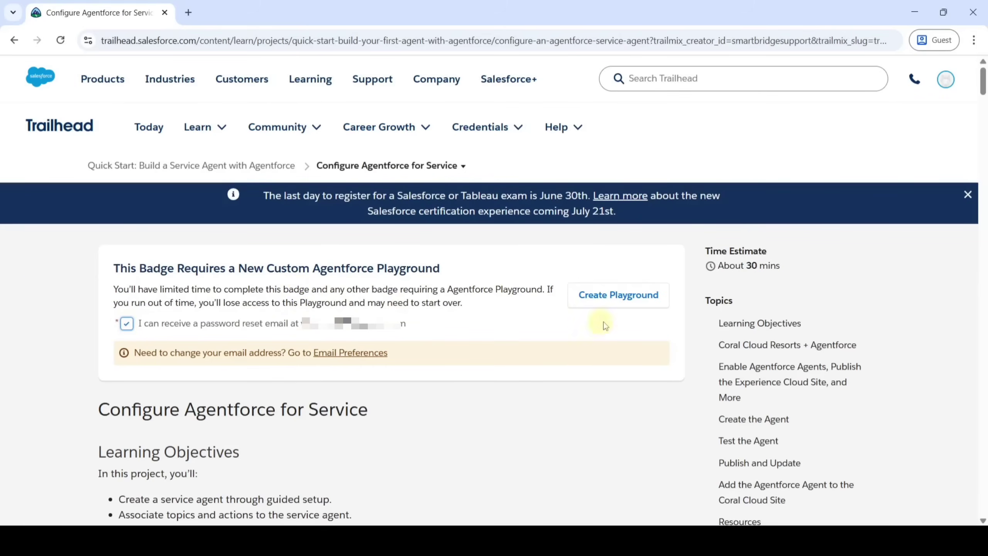
{"action": "left_click", "coordinate": [609, 296]}
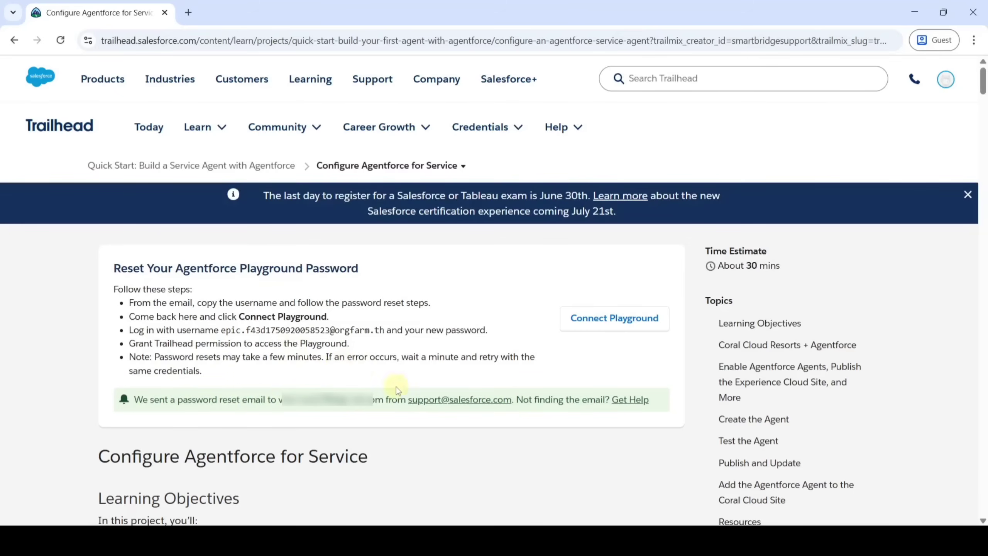
{"action": "key", "text": "alt+Tab"}
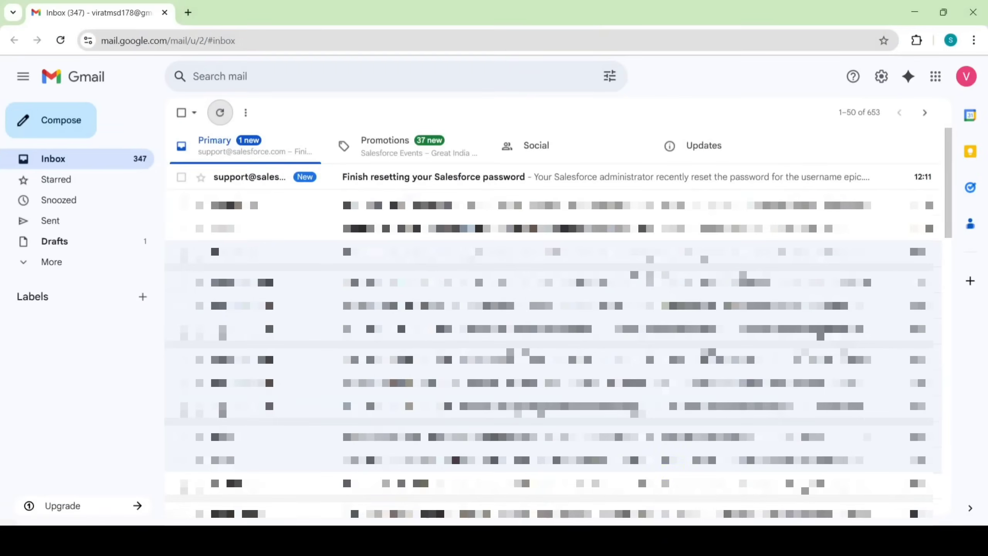
Open the 'Finish resetting your Salesforce password' email and follow its reset link
{"action": "left_click", "coordinate": [344, 178]}
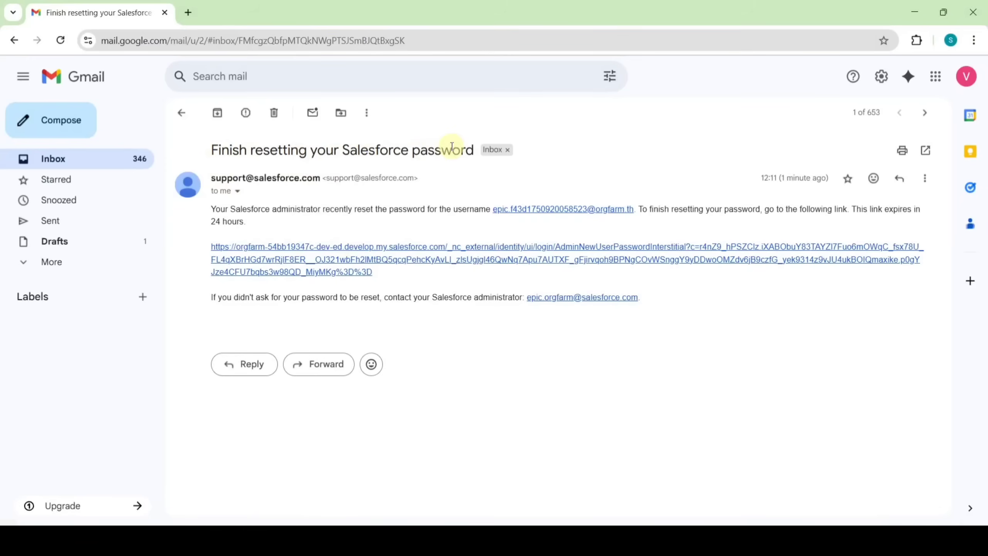
{"action": "left_click", "coordinate": [309, 259]}
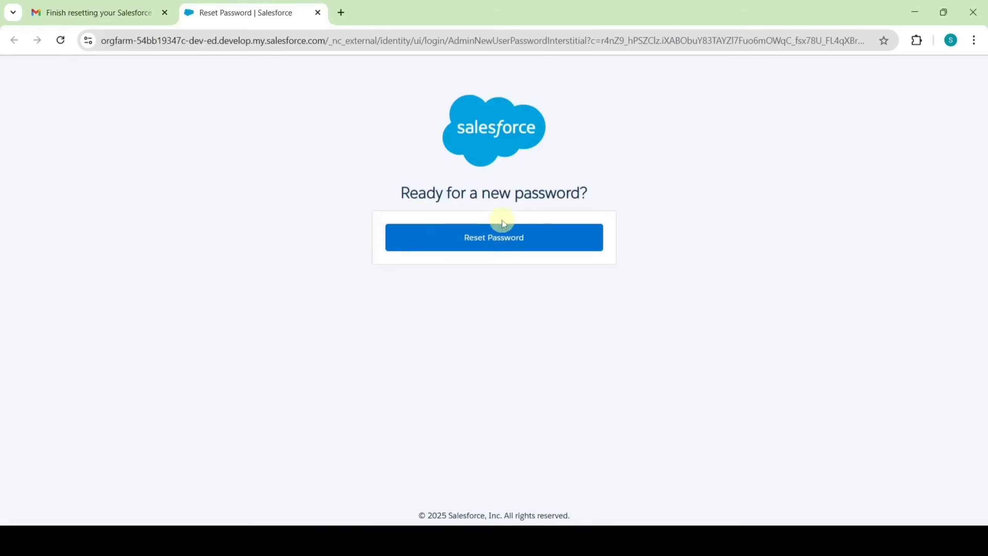
Enter and confirm a new playground password, fill in the security answer, and submit the change
{"action": "left_click", "coordinate": [493, 241]}
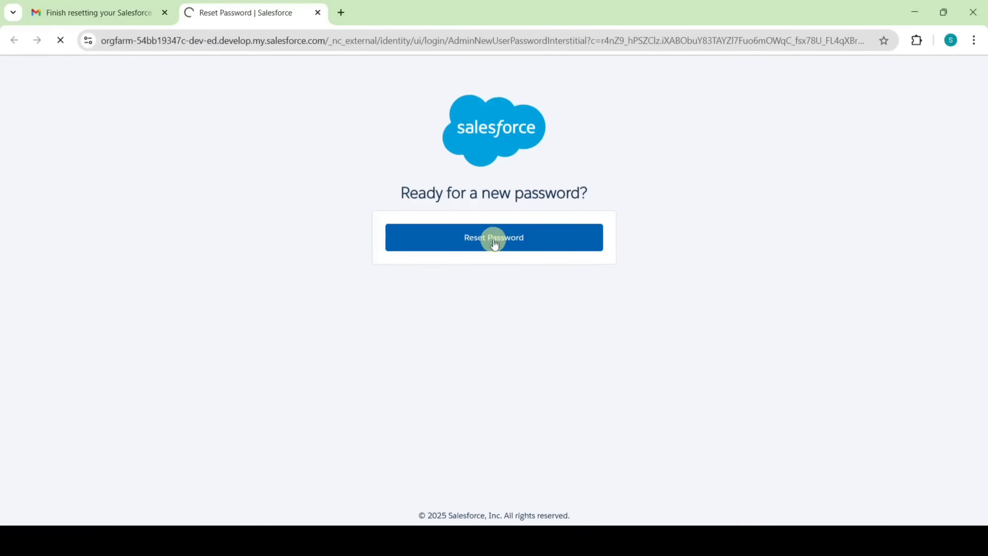
{"action": "scroll", "coordinate": [500, 248], "scroll_direction": "down", "scroll_amount": 3}
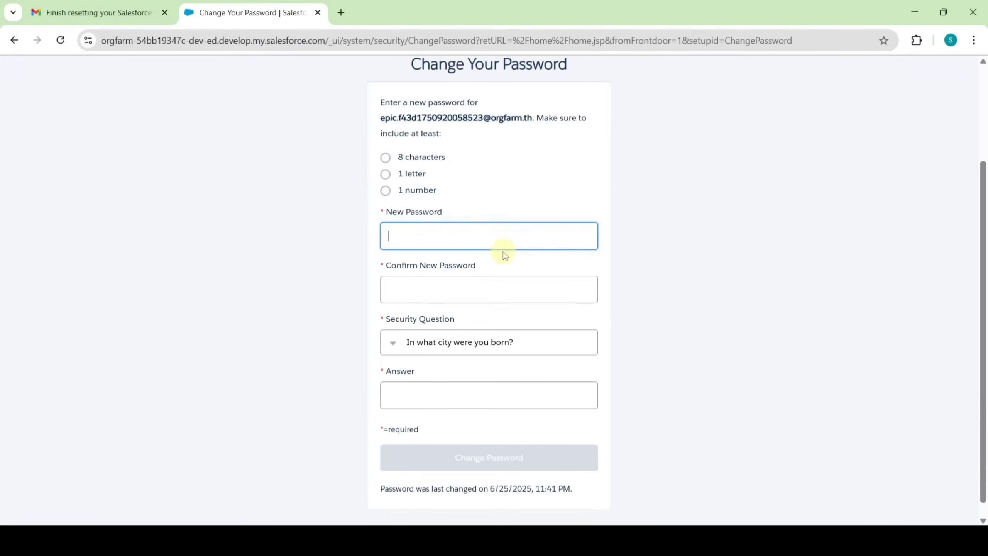
{"action": "left_click", "coordinate": [437, 233]}
{"action": "type", "text": "•••••••••"}
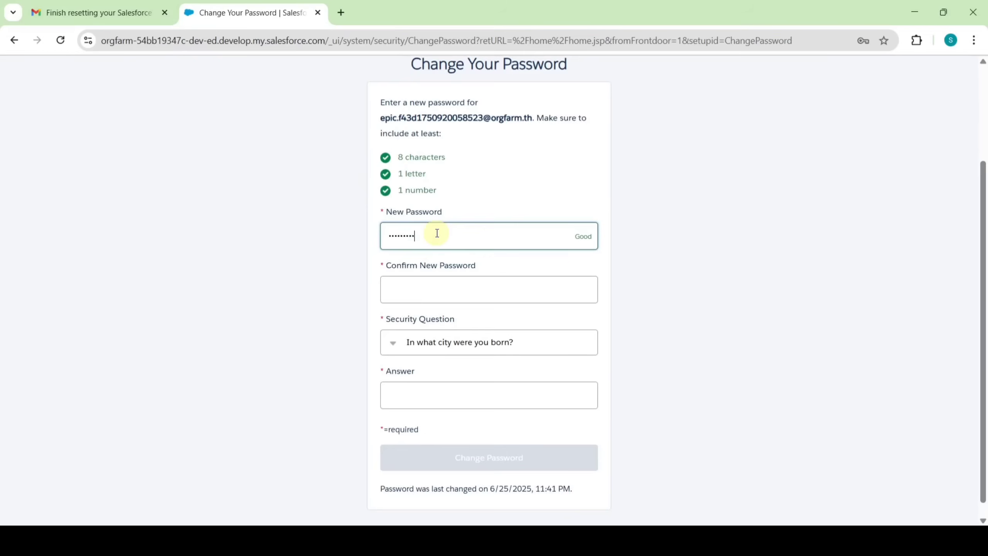
{"action": "left_click", "coordinate": [429, 295]}
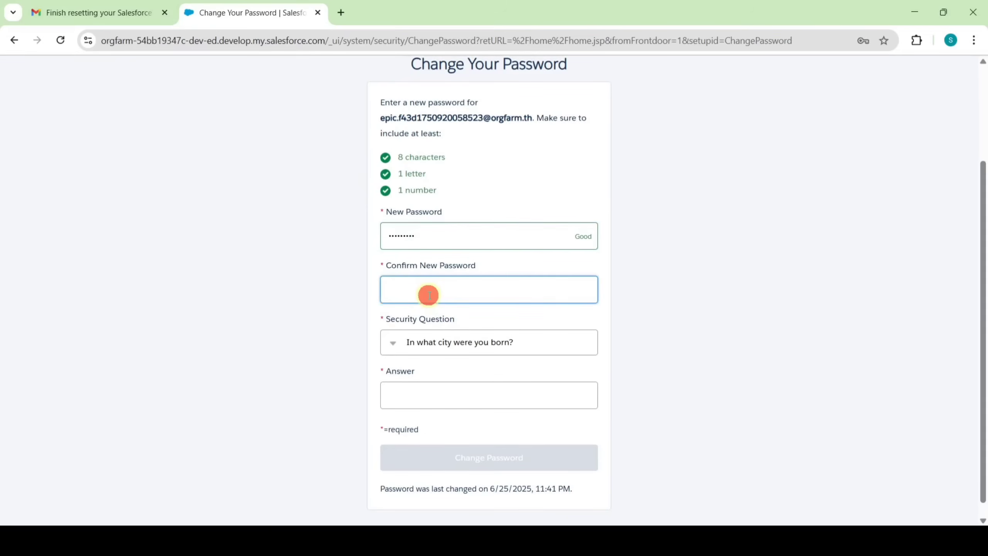
{"action": "type", "text": "•••"}
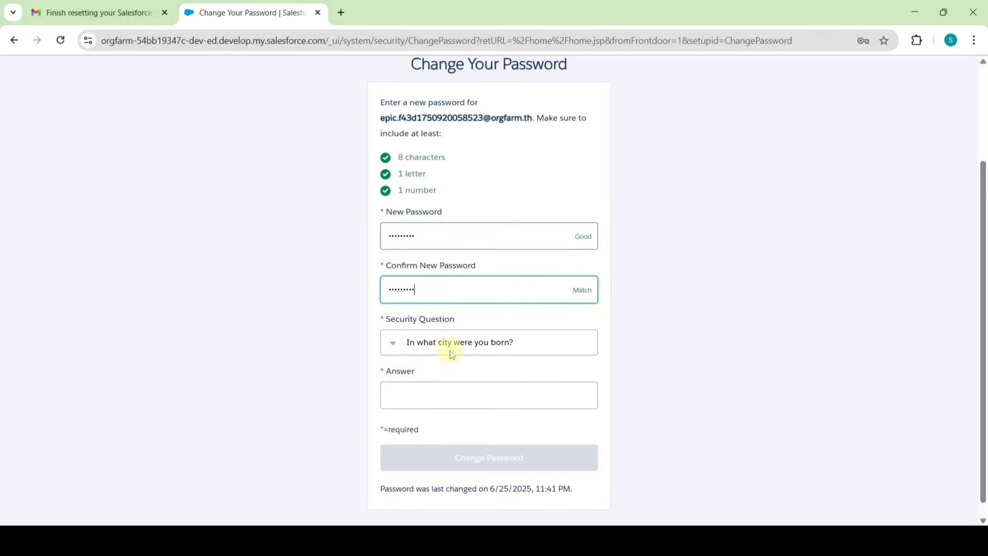
{"action": "left_click", "coordinate": [436, 397]}
{"action": "type", "text": "ap"}
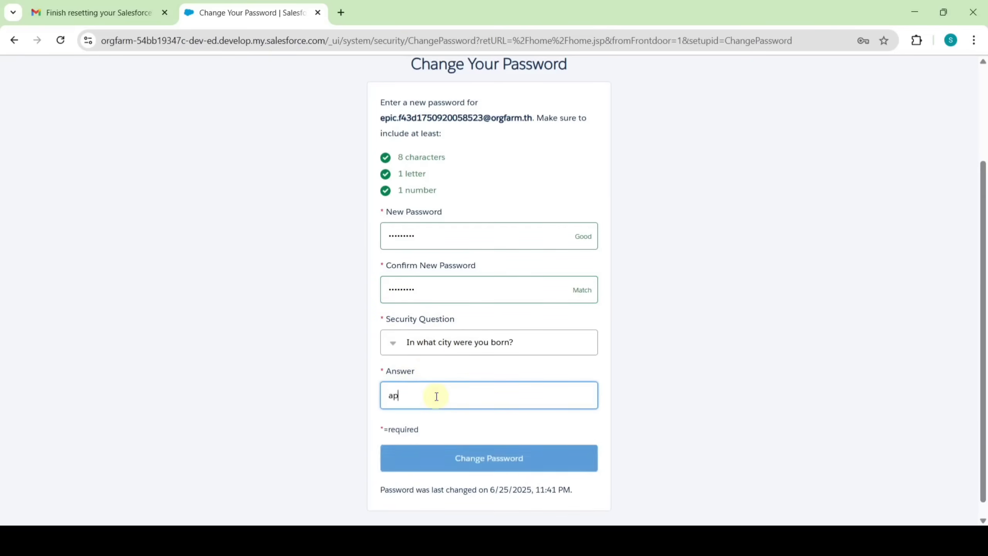
{"action": "left_click", "coordinate": [488, 459]}
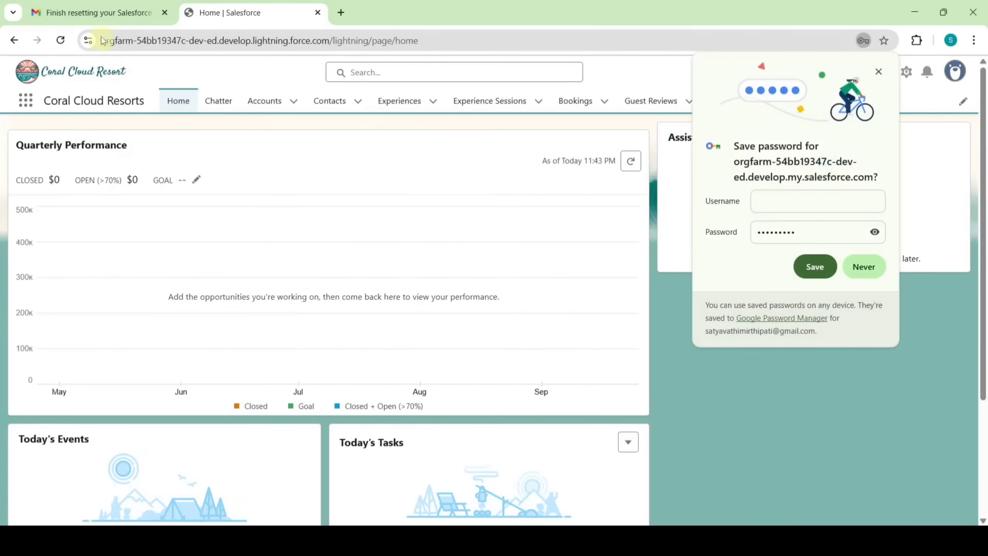
Copy the playground username from the reset email and return to the Trailhead window
{"action": "left_click", "coordinate": [95, 13]}
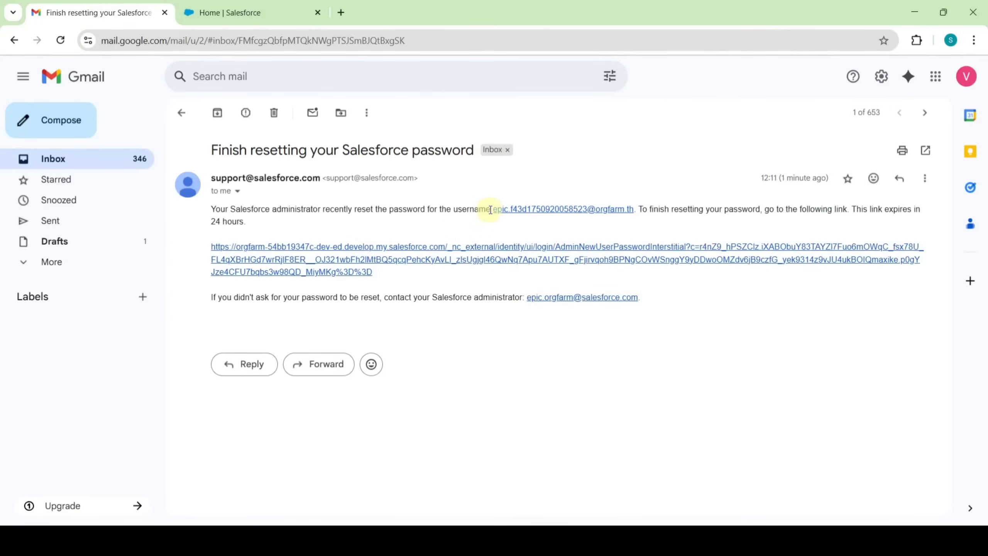
{"action": "left_click_drag", "start_coordinate": [492, 210], "coordinate": [633, 205]}
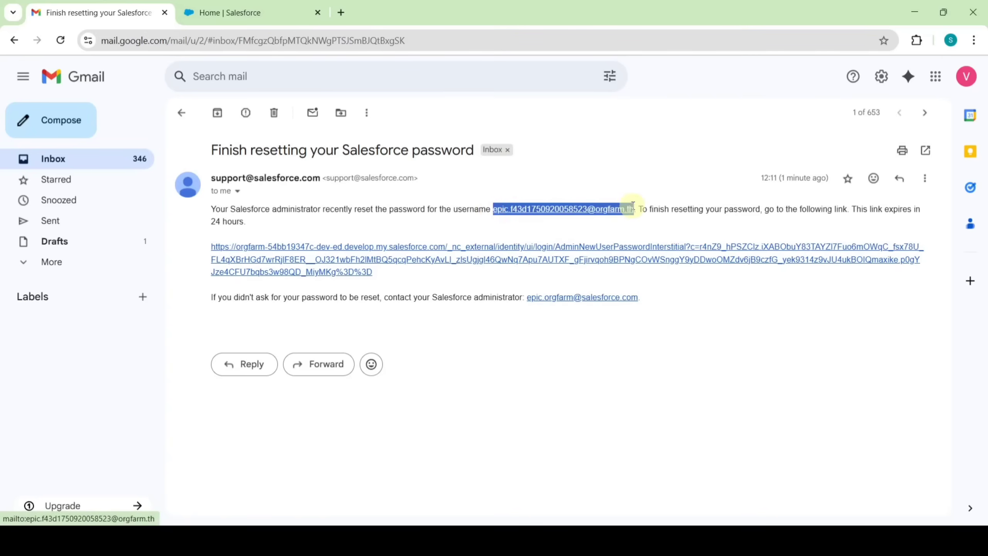
{"action": "right_click", "coordinate": [613, 210]}
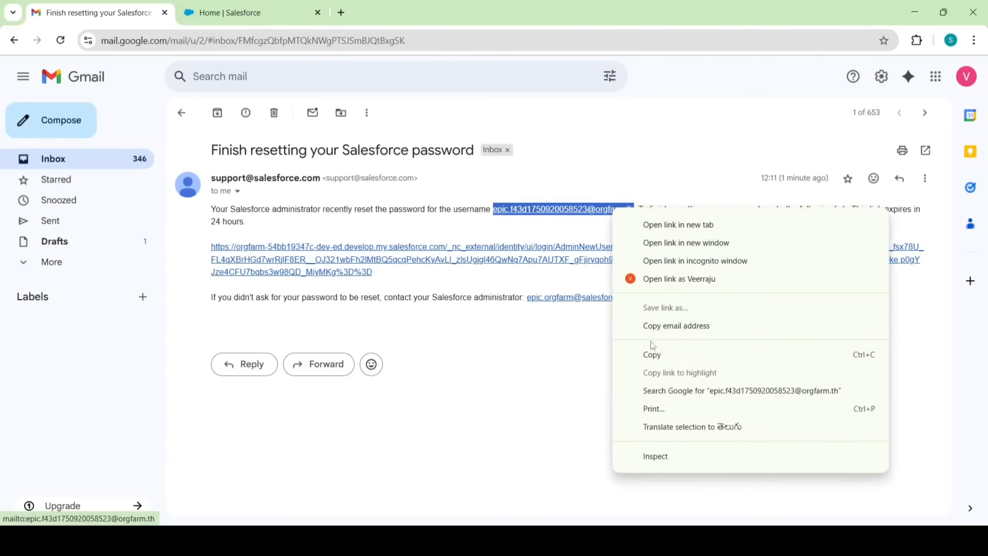
{"action": "left_click", "coordinate": [657, 355]}
{"action": "key", "text": "alt+Tab"}
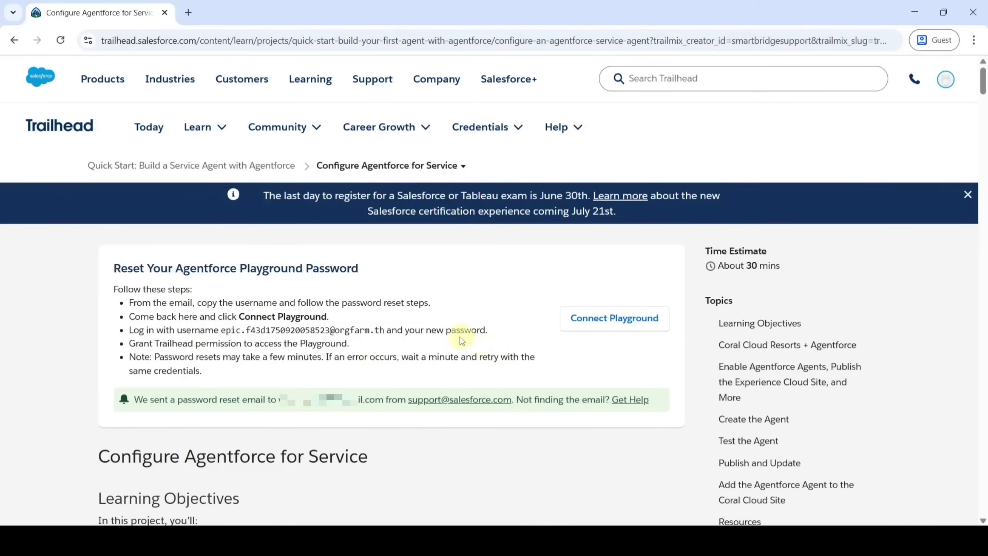
Connect the playground by logging in with the copied username and new password, then allow Trailhead access
{"action": "left_click", "coordinate": [608, 319]}
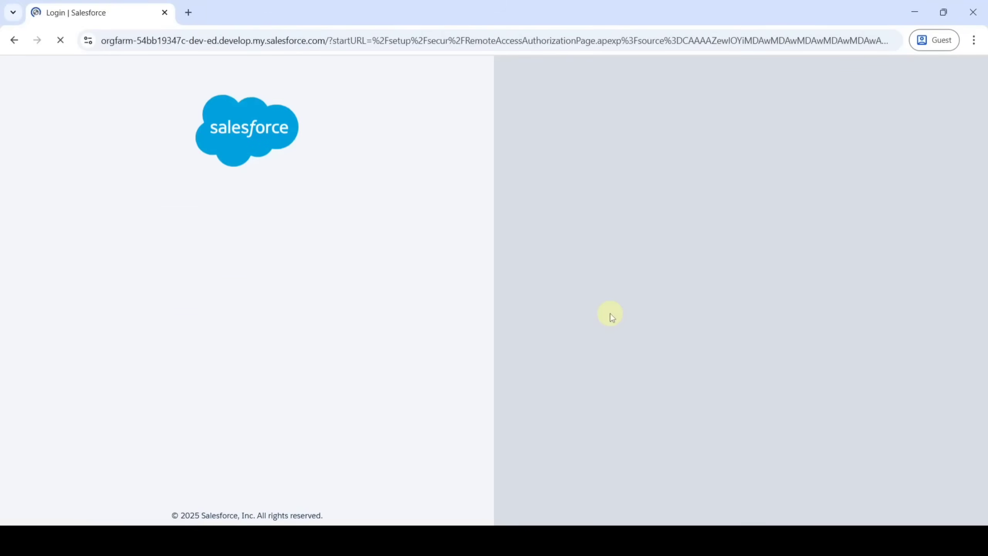
{"action": "right_click", "coordinate": [214, 224]}
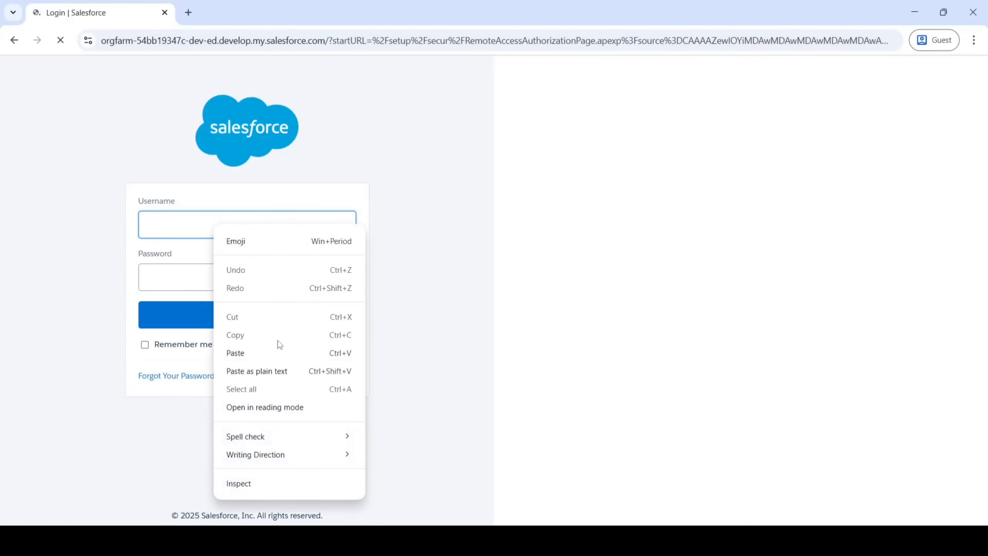
{"action": "left_click", "coordinate": [235, 353]}
{"action": "left_click", "coordinate": [186, 278]}
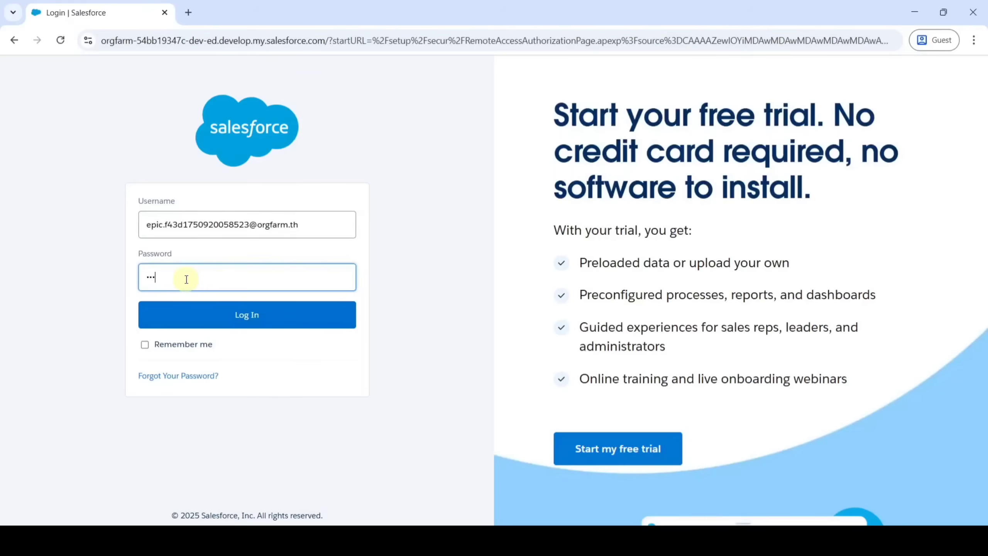
{"action": "type", "text": "••••••"}
{"action": "left_click", "coordinate": [242, 315]}
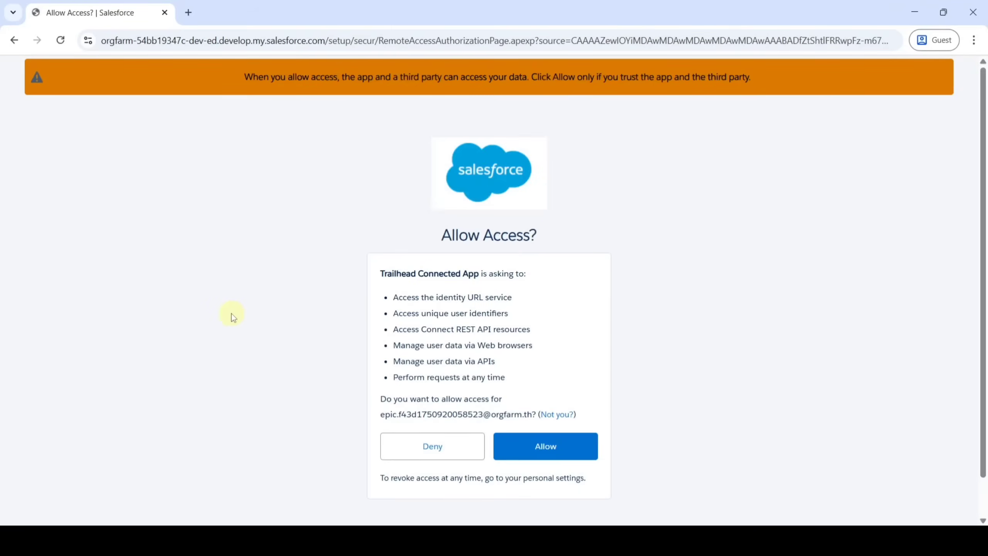
{"action": "left_click", "coordinate": [544, 447]}
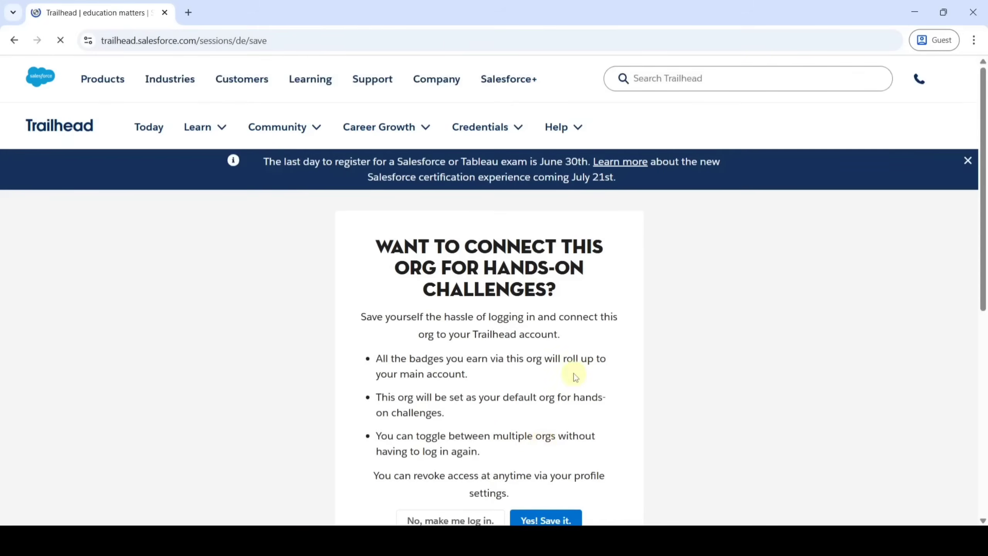
Save the connected org for Trailhead hands-on challenges with 'Yes! Save it.'
{"action": "scroll", "coordinate": [573, 373], "scroll_direction": "down", "scroll_amount": 3}
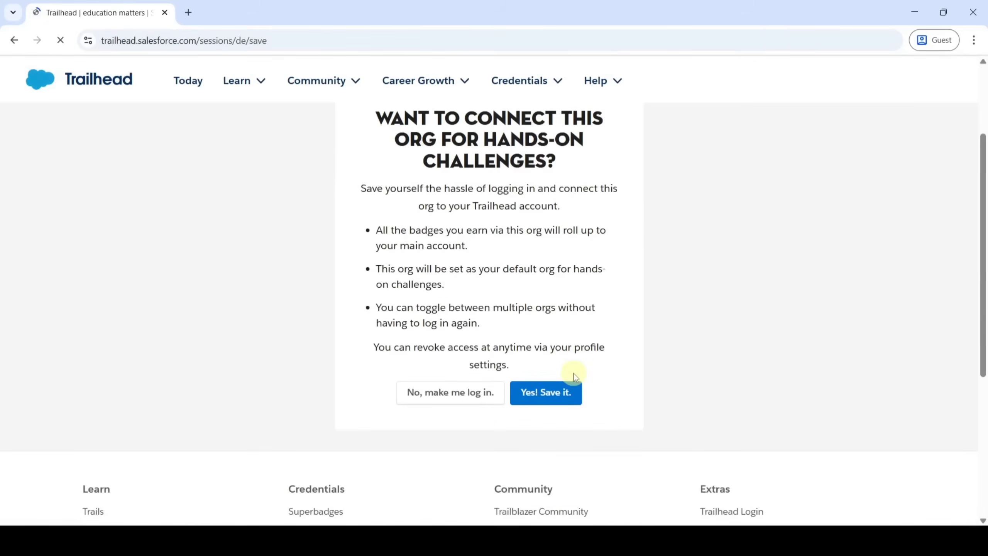
{"action": "left_click", "coordinate": [560, 394]}
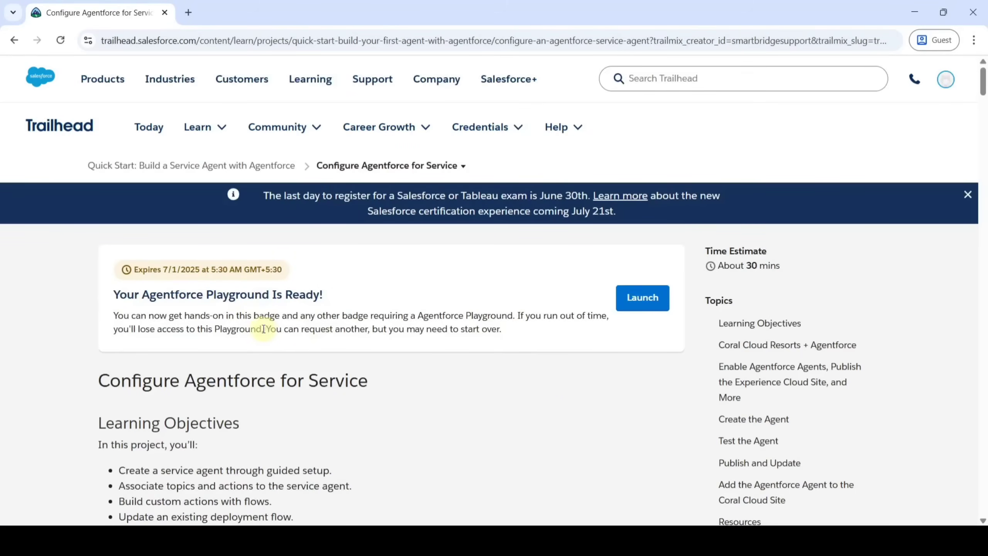
Launch the Agentforce Playground and switch to its Salesforce home tab
{"action": "left_click", "coordinate": [640, 298]}
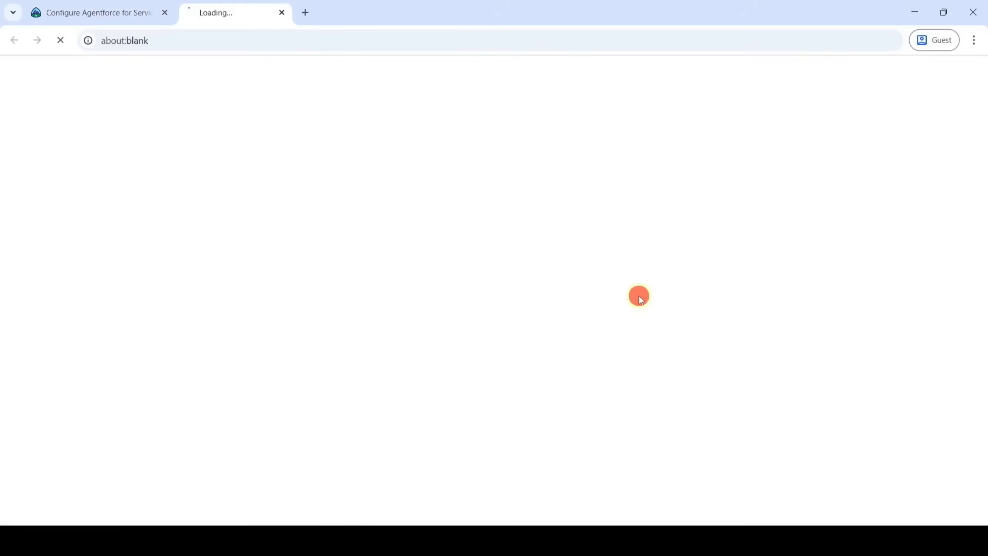
{"action": "key", "text": "ctrl+shift+Tab"}
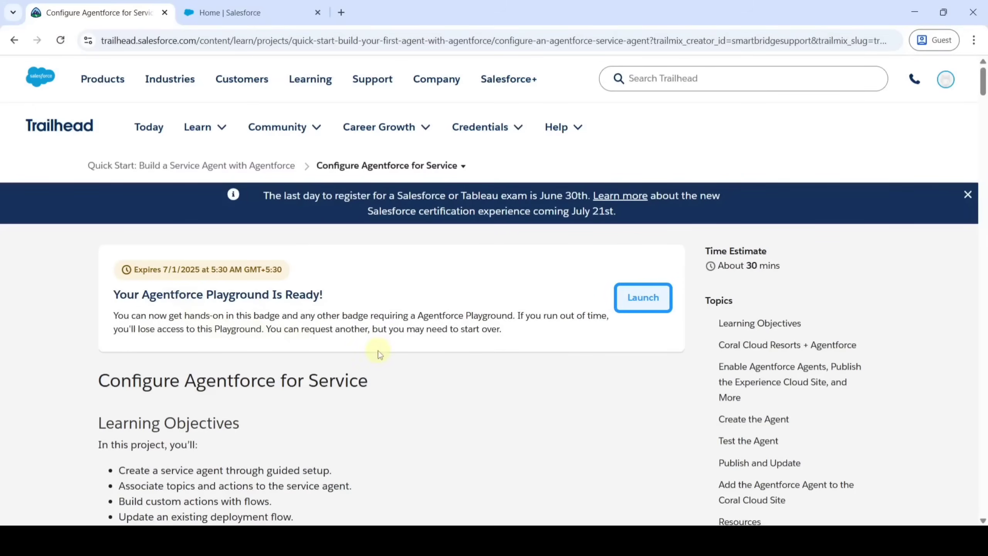
{"action": "key", "text": "ctrl+Tab"}
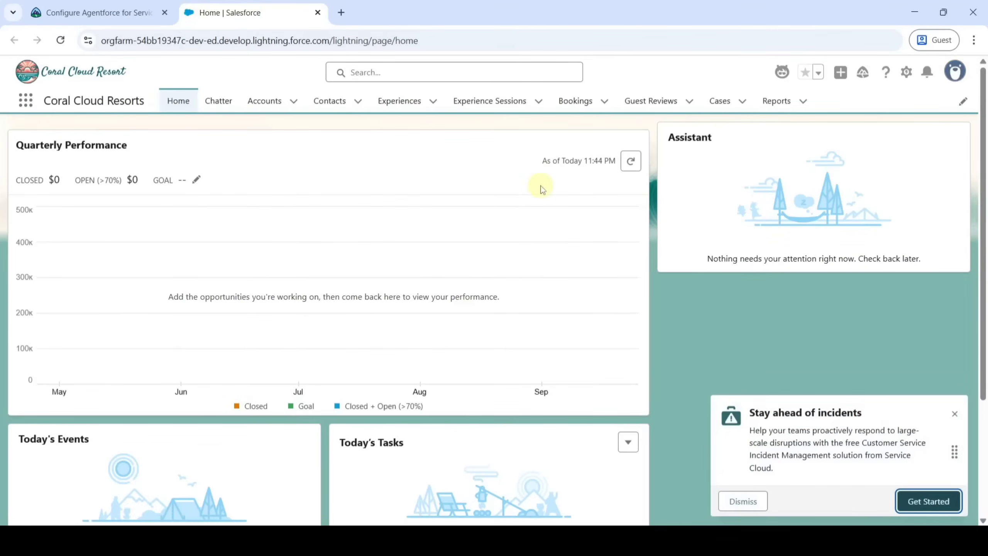
Dismiss the 'Stay ahead of incidents' notice and open Setup in a new tab
{"action": "left_click", "coordinate": [955, 413]}
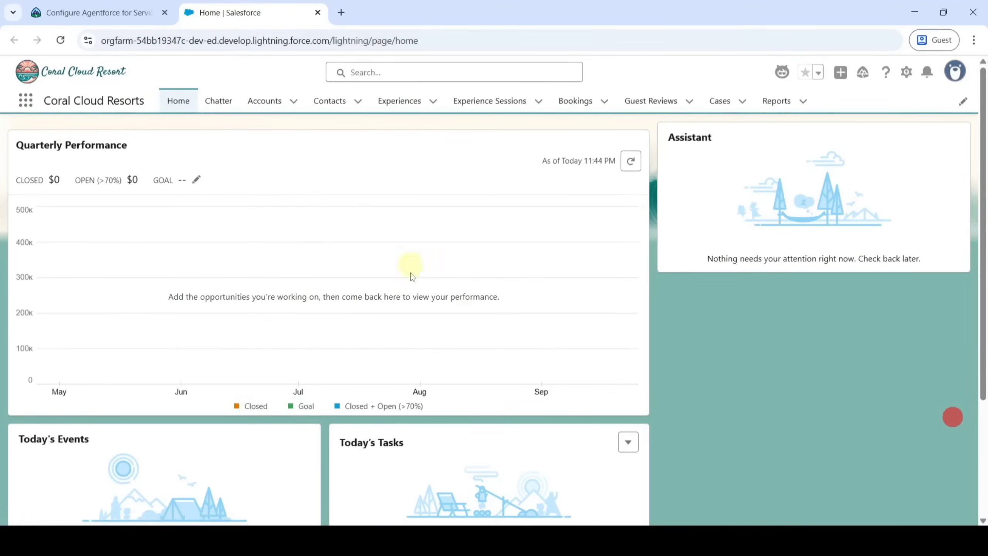
{"action": "left_click", "coordinate": [907, 76]}
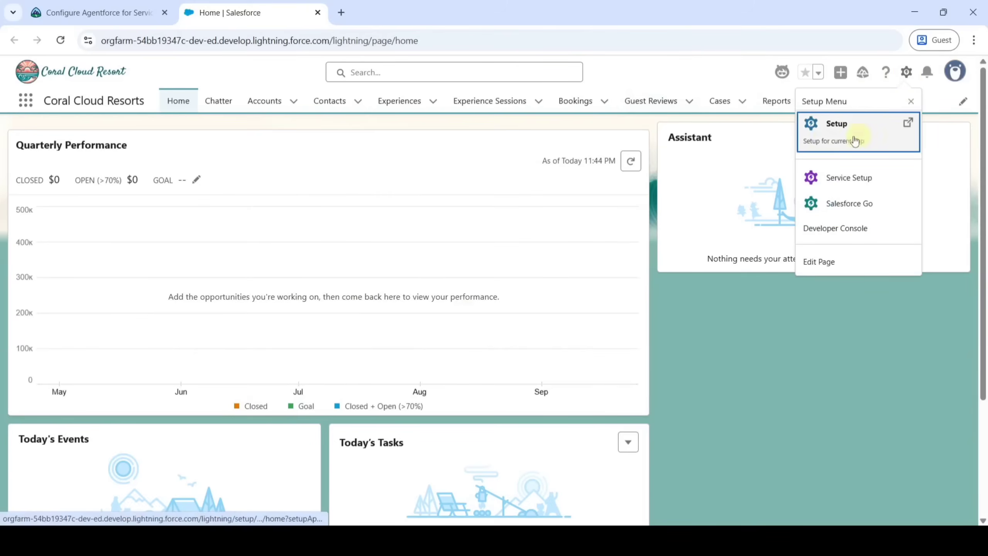
{"action": "left_click", "coordinate": [850, 136]}
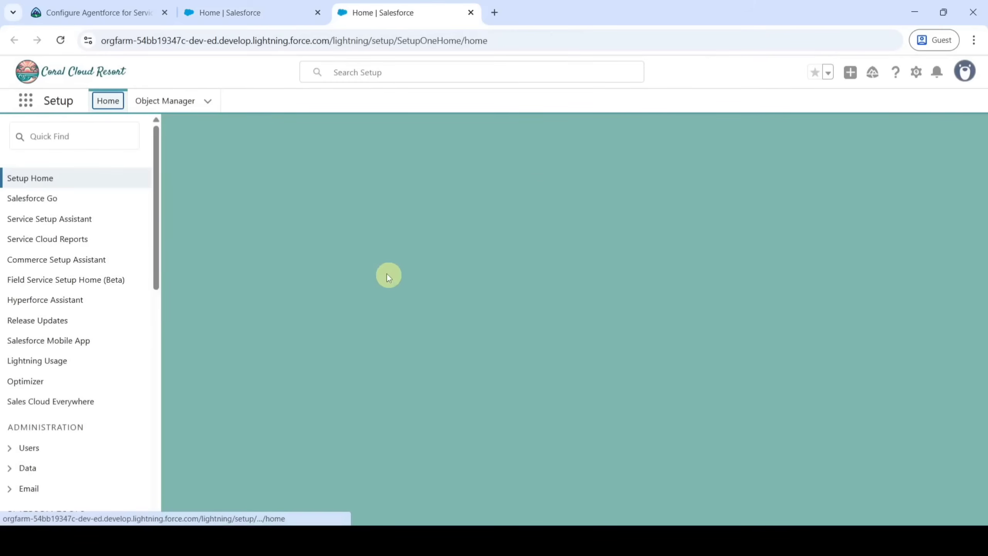
Locate 'Einstein Setup' in Trailhead's step 2 instructions, then return to the Salesforce Setup tab
{"action": "left_click", "coordinate": [68, 10]}
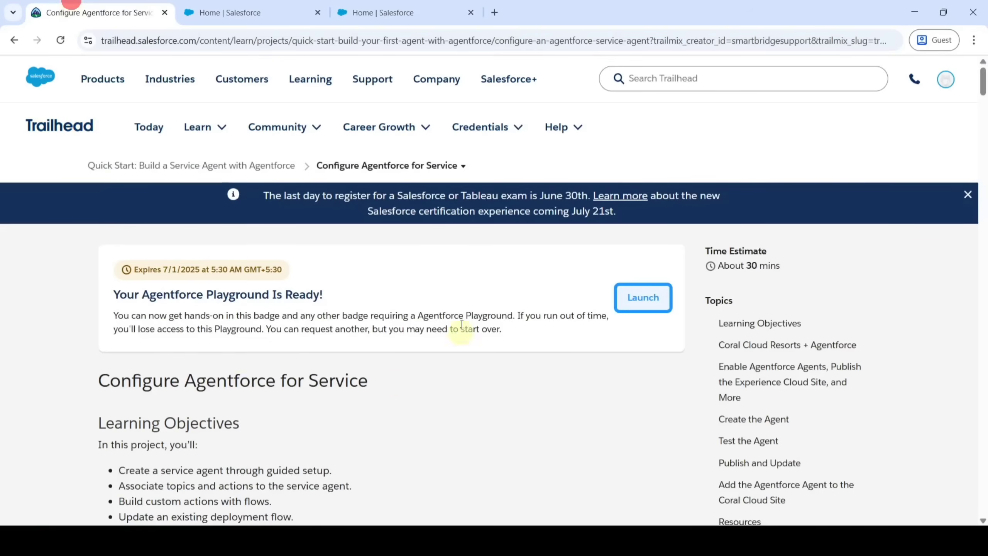
{"action": "scroll", "coordinate": [426, 274], "scroll_direction": "down", "scroll_amount": 5}
{"action": "scroll", "coordinate": [426, 277], "scroll_direction": "down", "scroll_amount": 8}
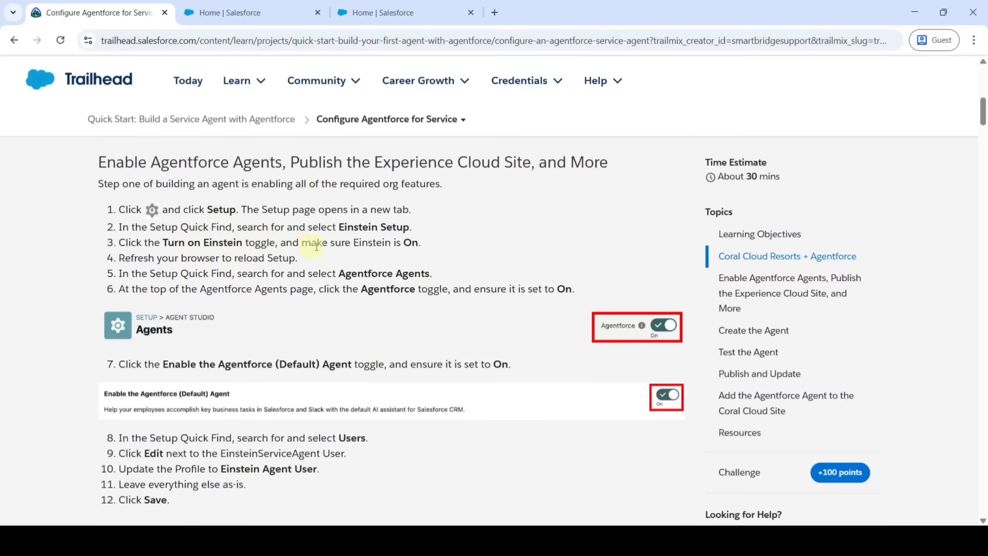
{"action": "left_click_drag", "start_coordinate": [329, 230], "coordinate": [425, 236]}
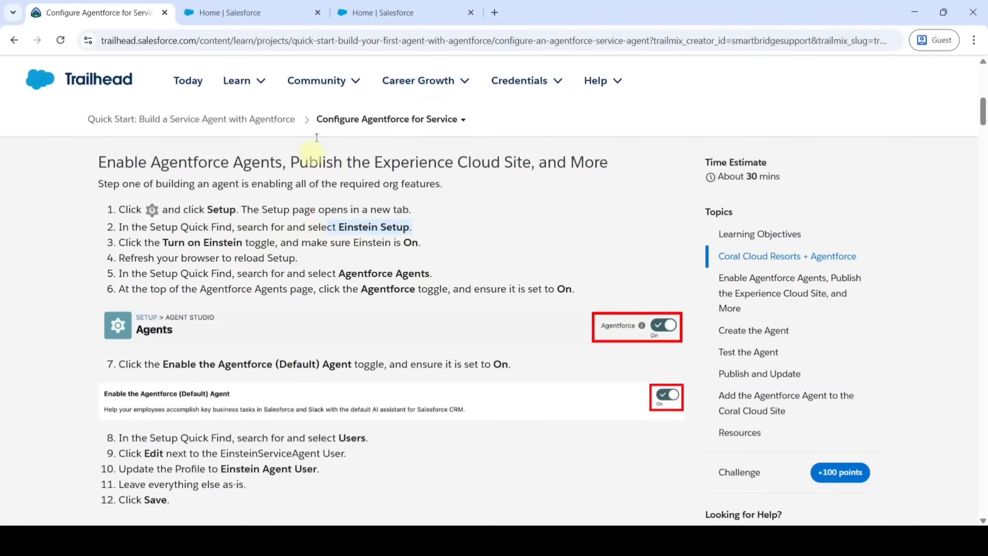
{"action": "left_click", "coordinate": [369, 6]}
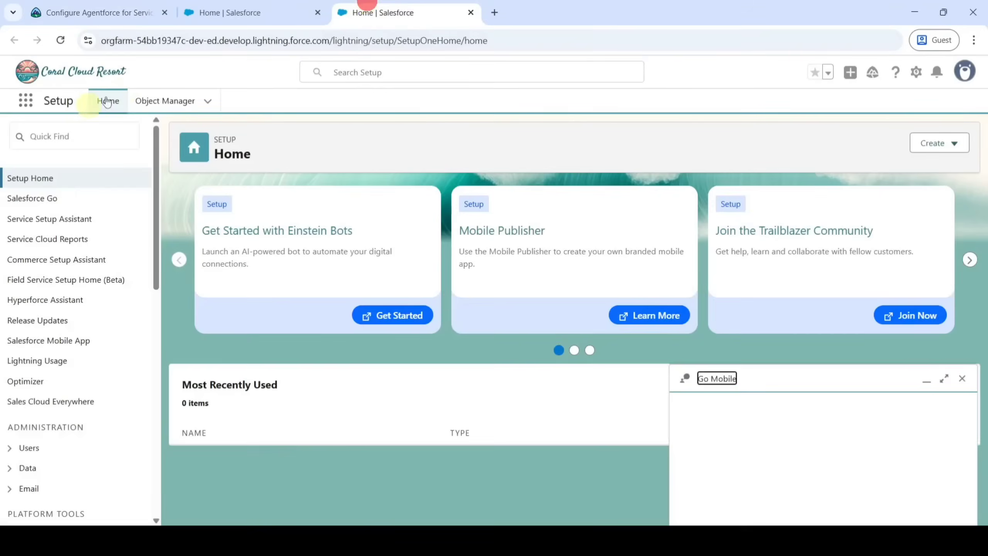
Find 'einstein setup' in Quick Find, switch Turn on Einstein to On, and reload the page
{"action": "left_click", "coordinate": [66, 137]}
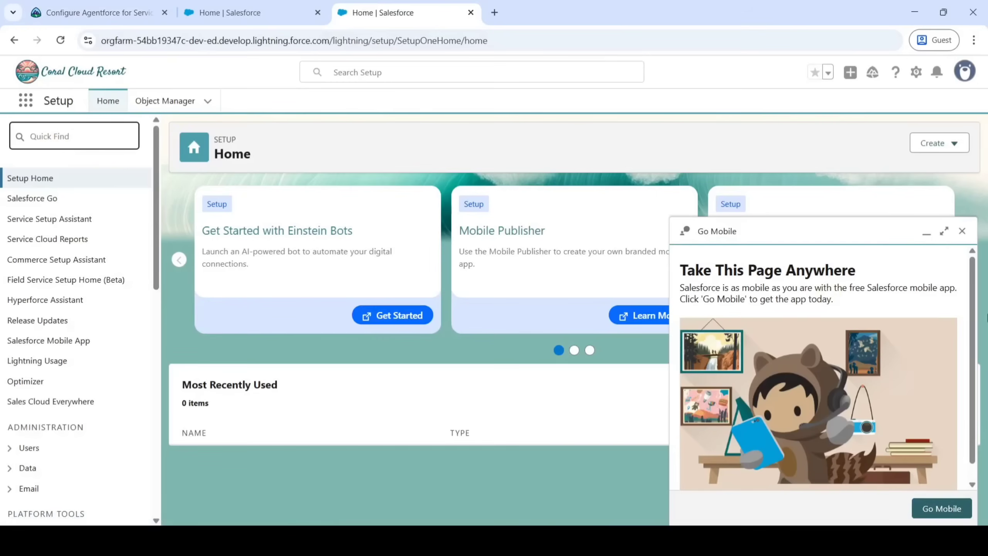
{"action": "left_click", "coordinate": [961, 231]}
{"action": "left_click", "coordinate": [46, 141]}
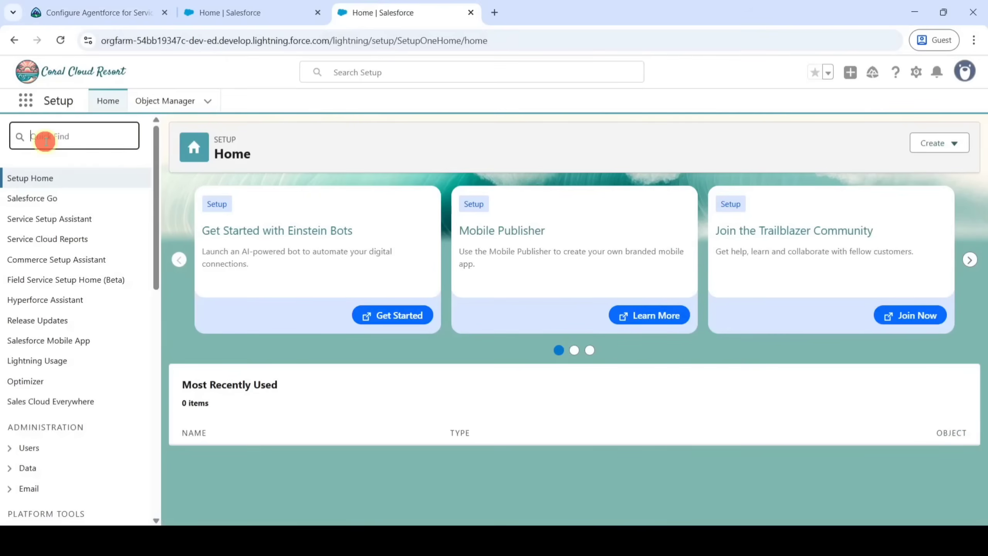
{"action": "type", "text": "ein"}
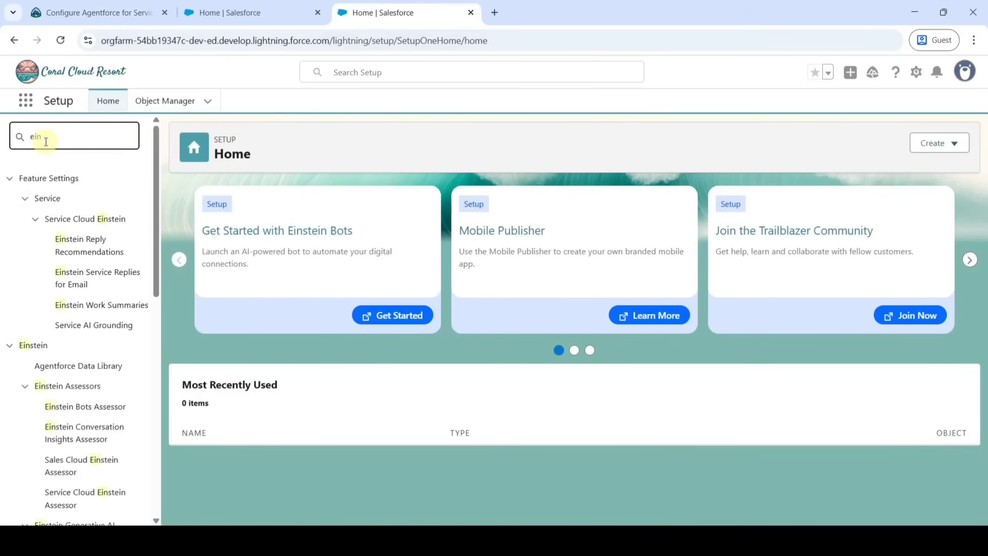
{"action": "type", "text": "stein setup"}
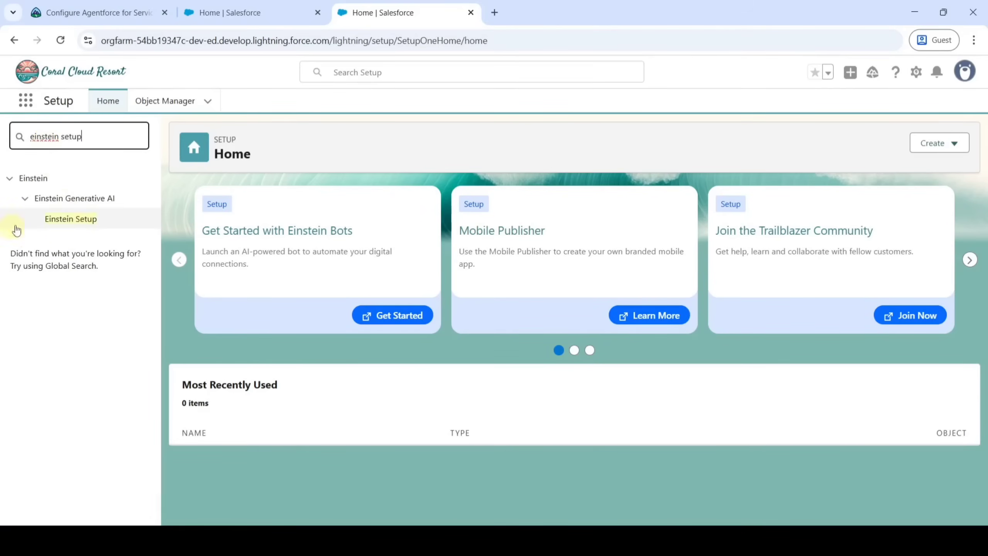
{"action": "left_click", "coordinate": [63, 220]}
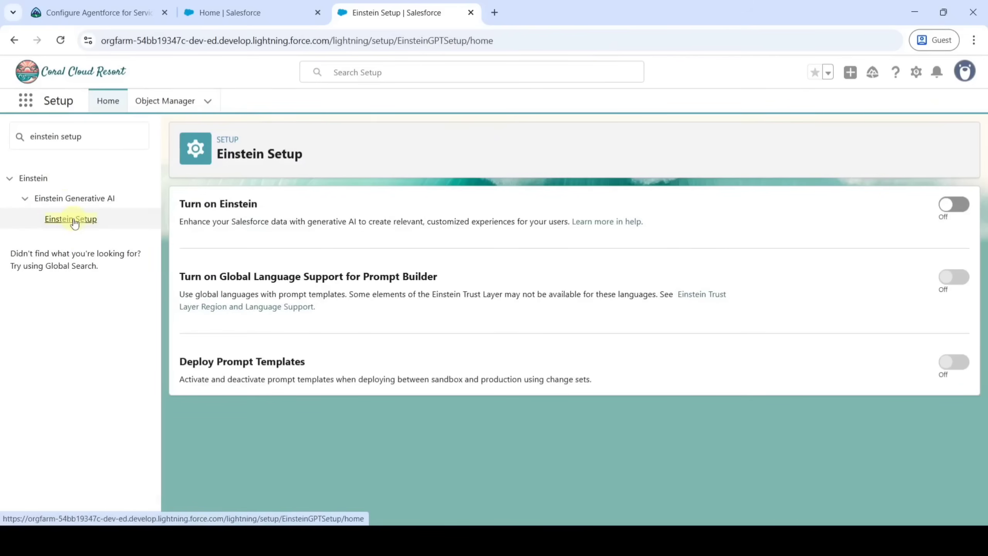
{"action": "left_click", "coordinate": [945, 204]}
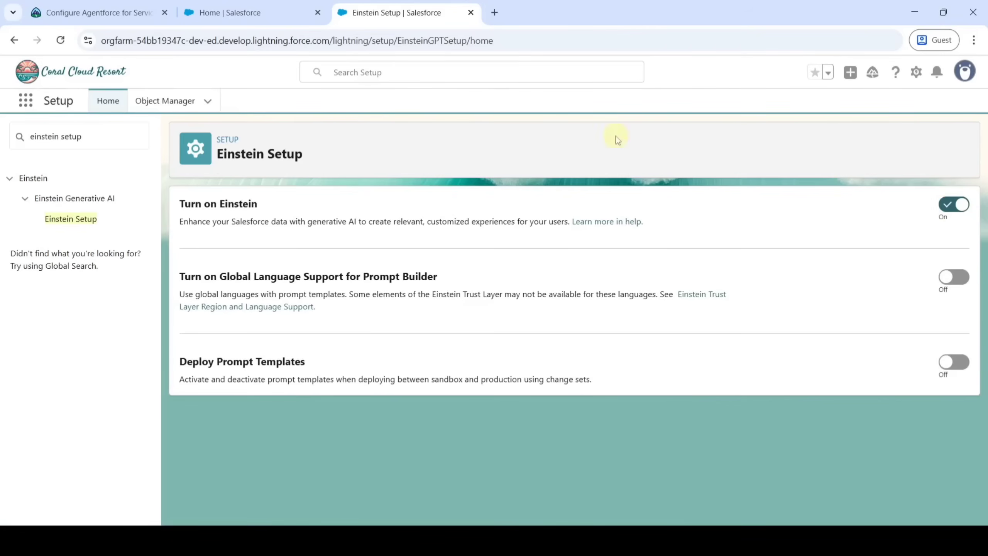
{"action": "left_click", "coordinate": [60, 40]}
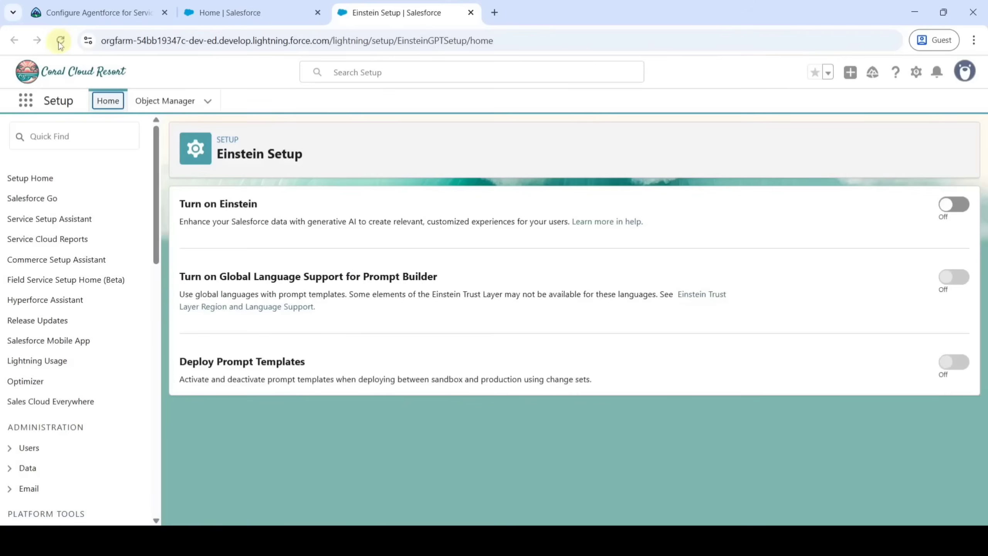
Search 'agent' in Quick Find, then switch on Agentforce and the Agentforce (Default) Agent
{"action": "left_click", "coordinate": [49, 138]}
{"action": "type", "text": "ag"}
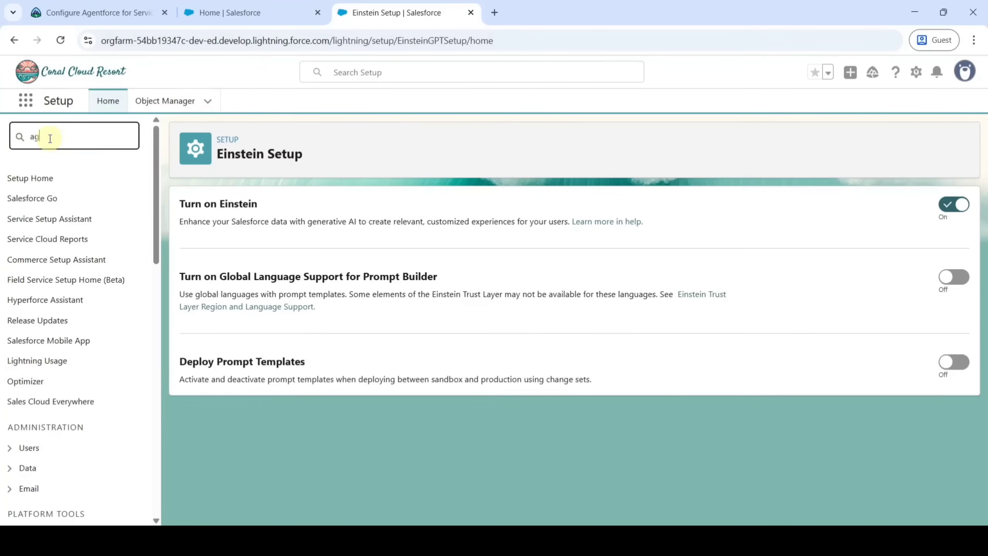
{"action": "type", "text": "ent"}
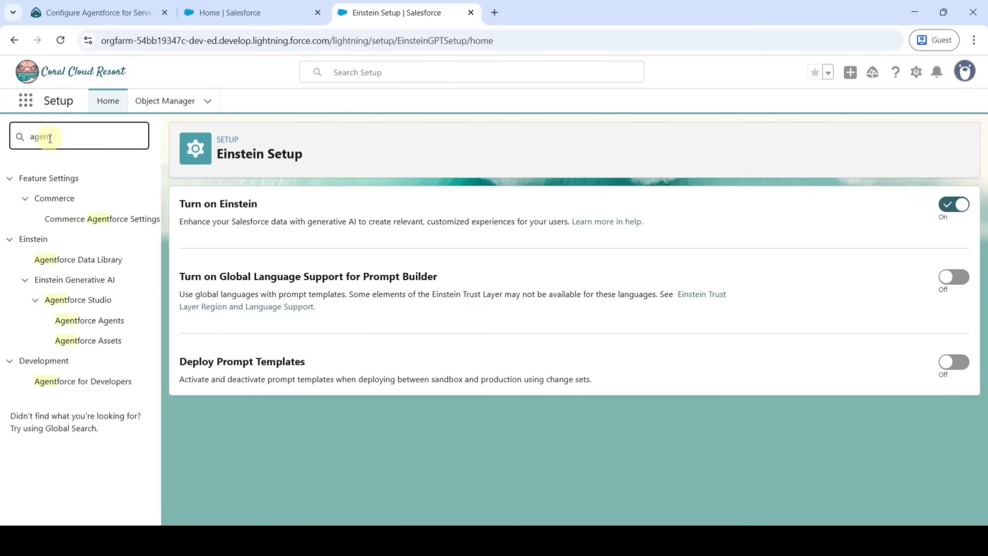
{"action": "left_click", "coordinate": [86, 324]}
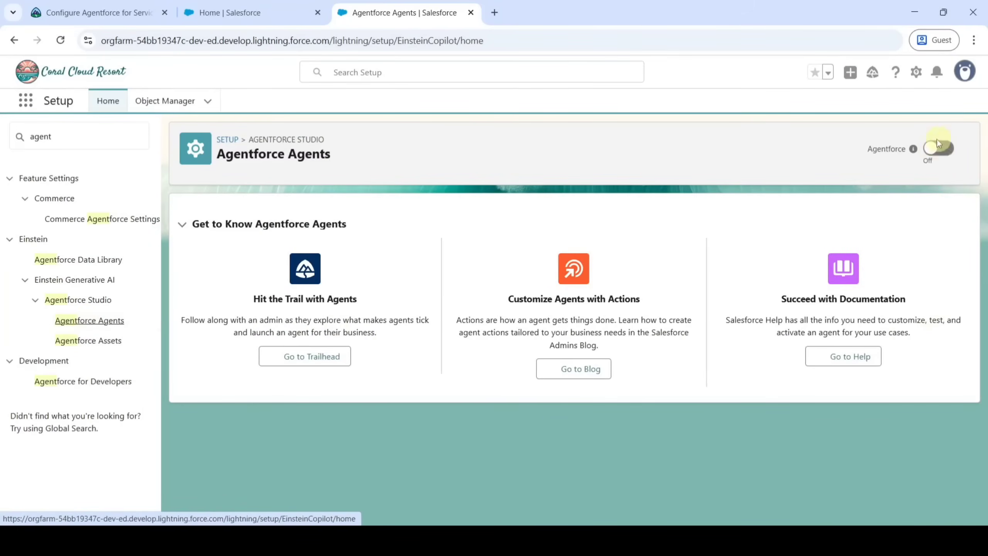
{"action": "left_click", "coordinate": [937, 149]}
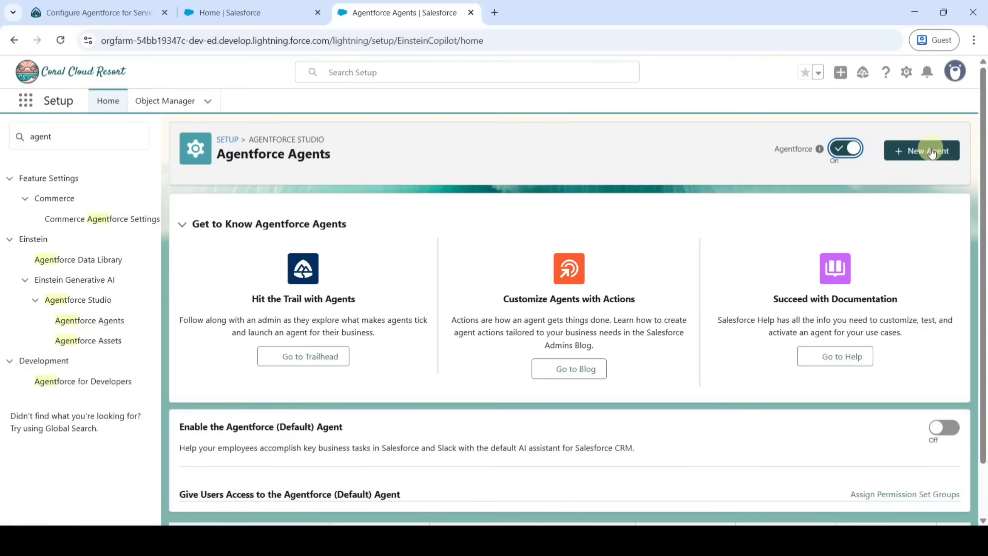
{"action": "scroll", "coordinate": [855, 239], "scroll_direction": "down", "scroll_amount": 2}
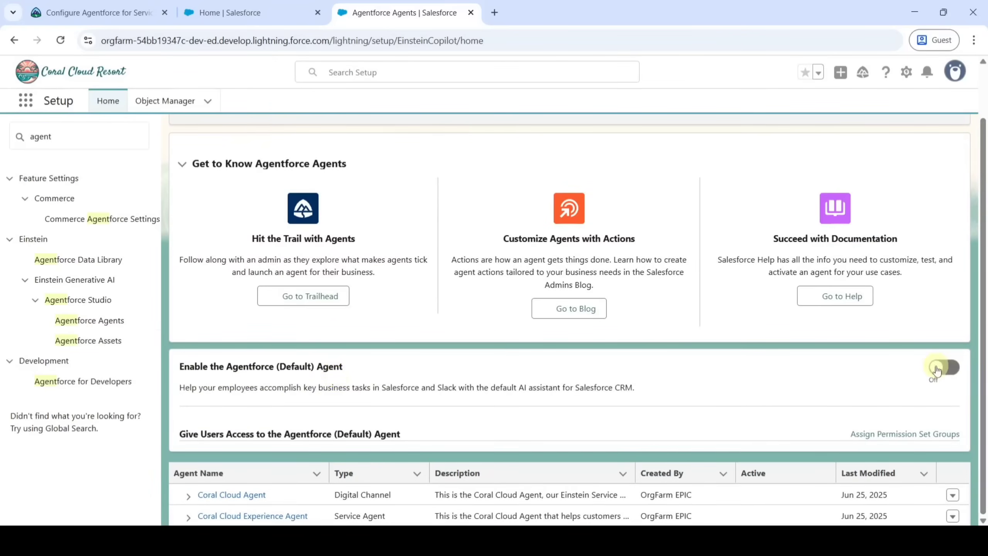
{"action": "left_click", "coordinate": [937, 366]}
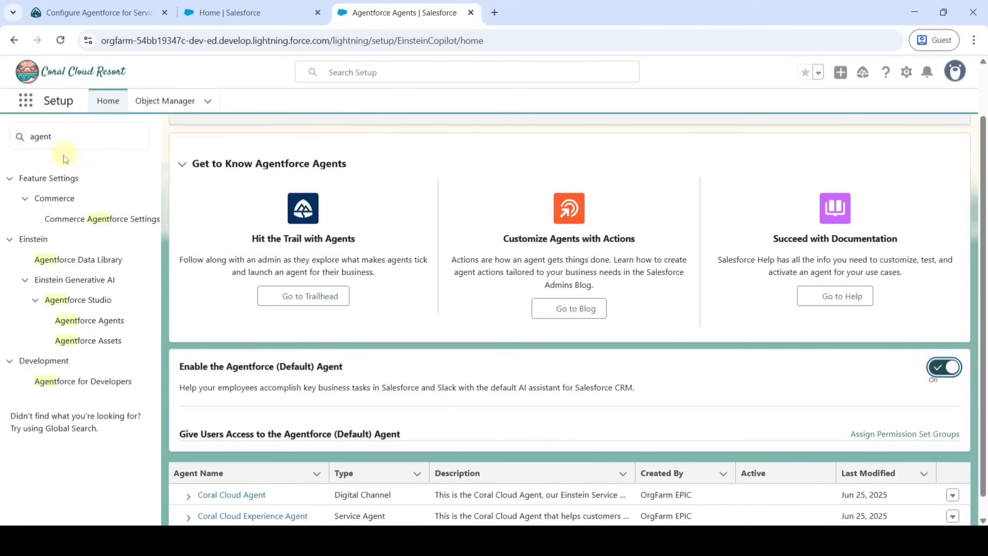
Search Quick Find for 'users' and open the Users setup page
{"action": "left_click", "coordinate": [57, 135]}
{"action": "double_click", "coordinate": [57, 135]}
{"action": "key", "text": "BackSpace"}
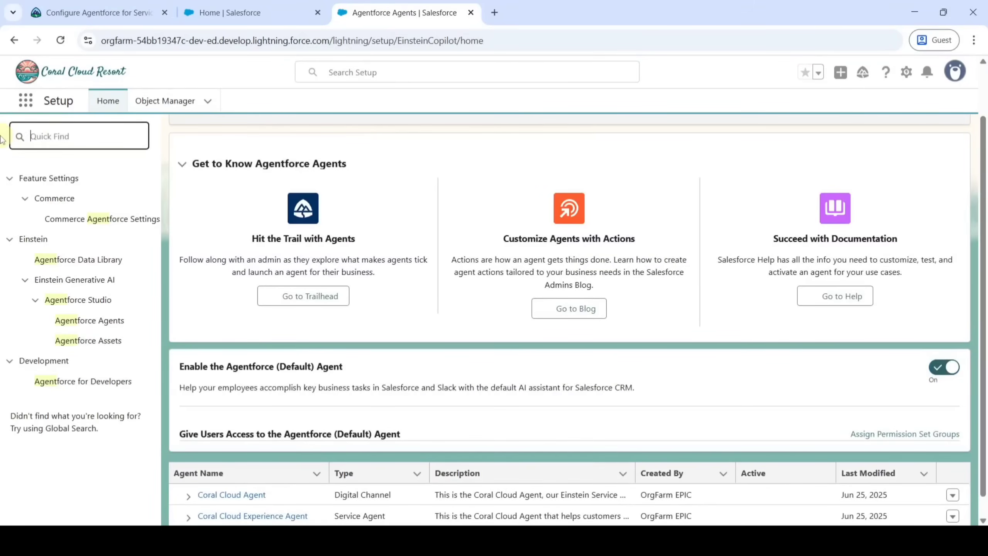
{"action": "type", "text": "users"}
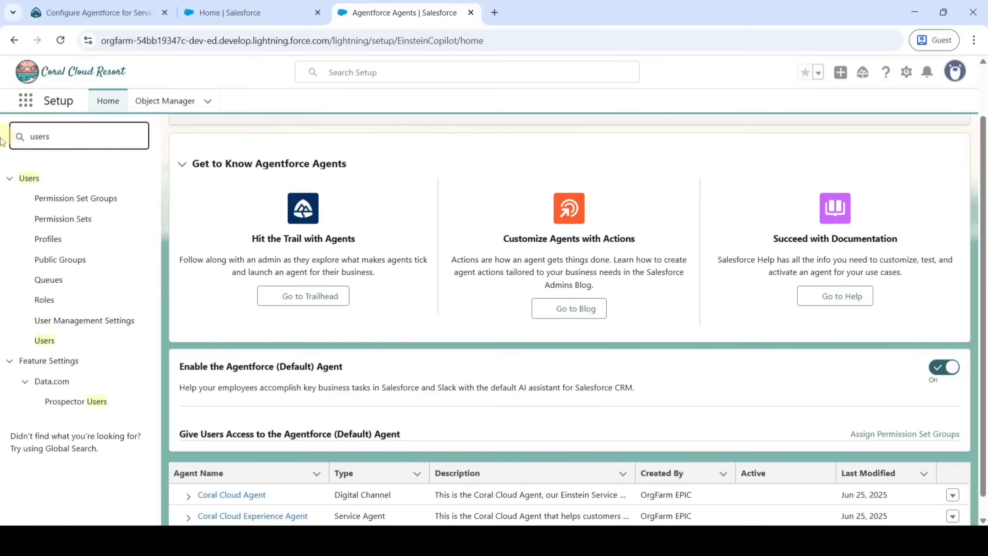
{"action": "left_click", "coordinate": [43, 341]}
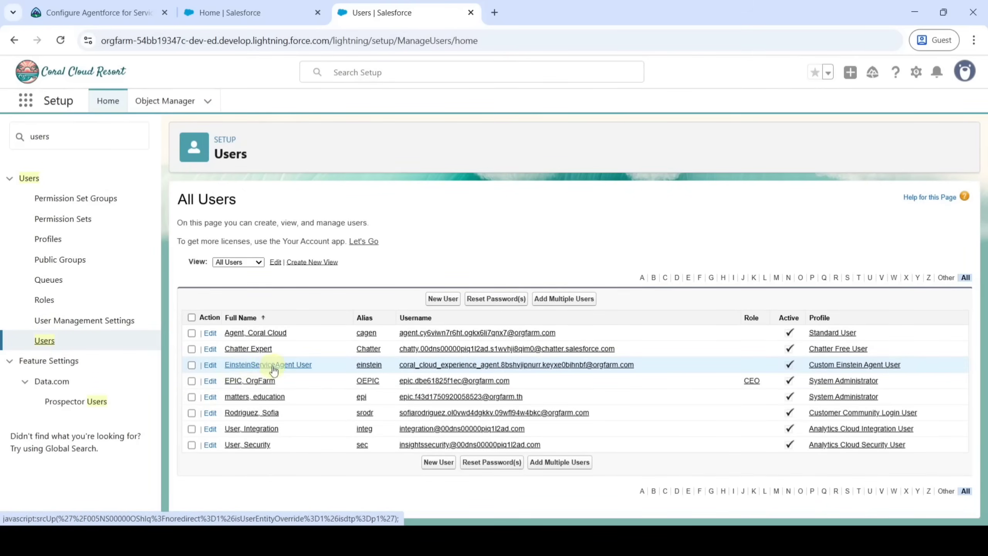
{"action": "left_click", "coordinate": [209, 366]}
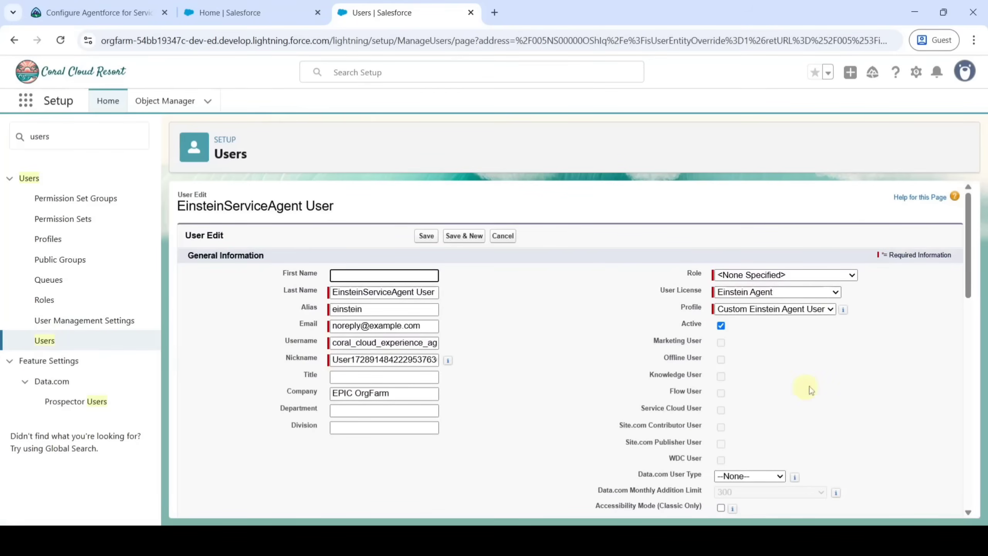
{"action": "left_click", "coordinate": [776, 313]}
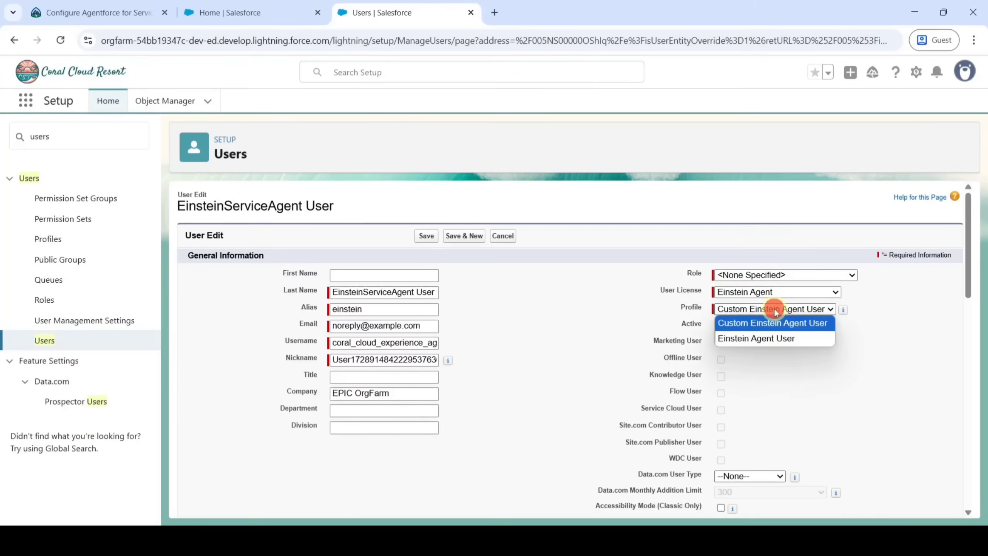
{"action": "left_click", "coordinate": [769, 338]}
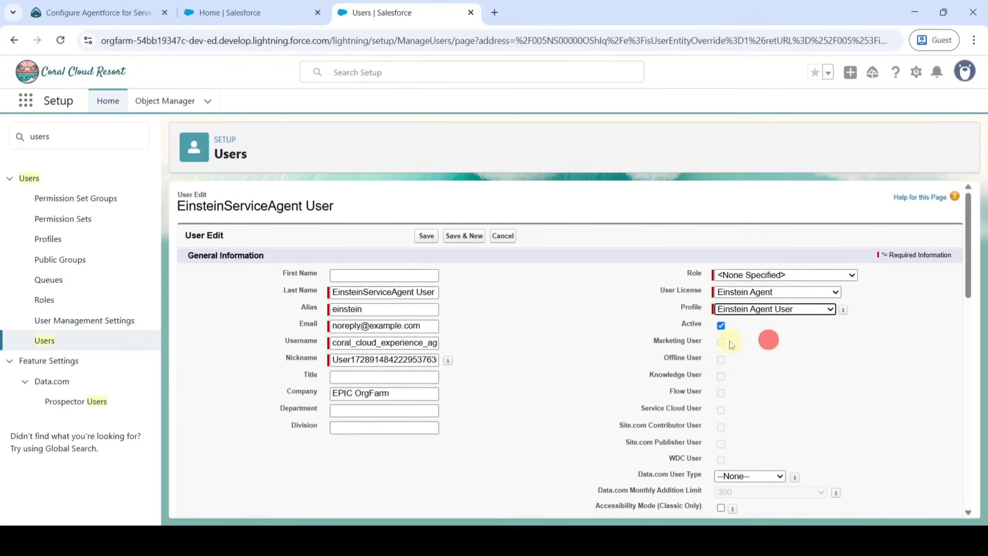
{"action": "left_click", "coordinate": [426, 236]}
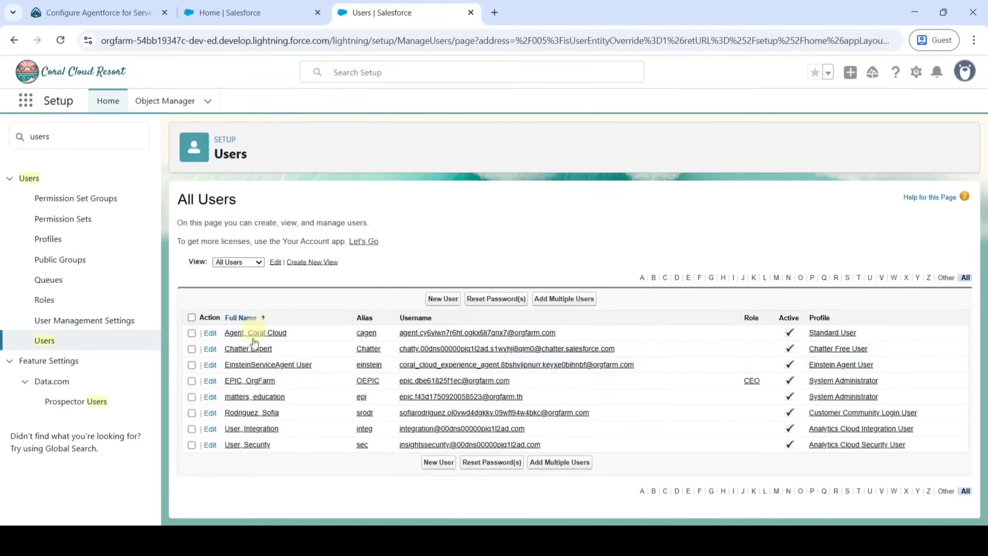
Search Quick Find for 'all site' and open the All Sites list
{"action": "left_click", "coordinate": [89, 132]}
{"action": "double_click", "coordinate": [85, 133]}
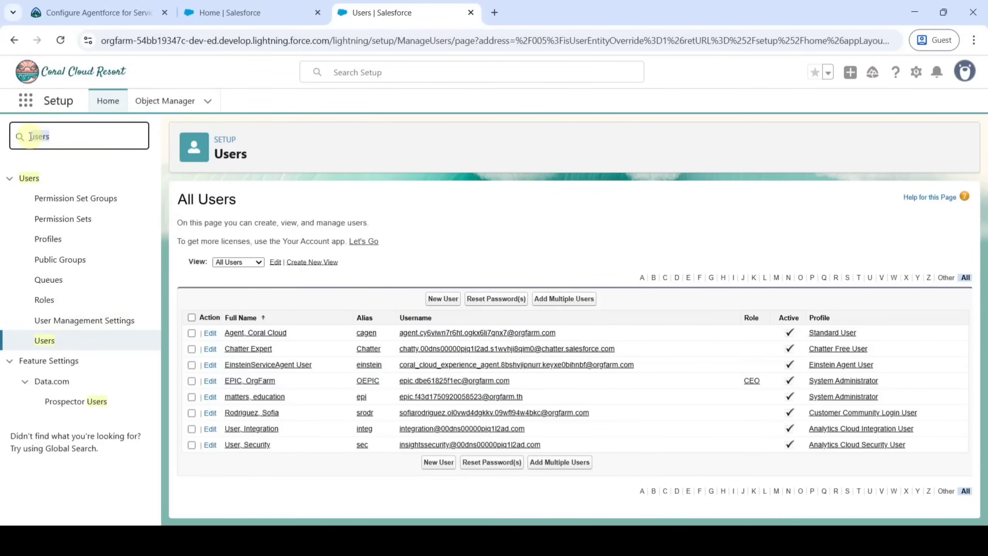
{"action": "key", "text": "BackSpace"}
{"action": "type", "text": "a"}
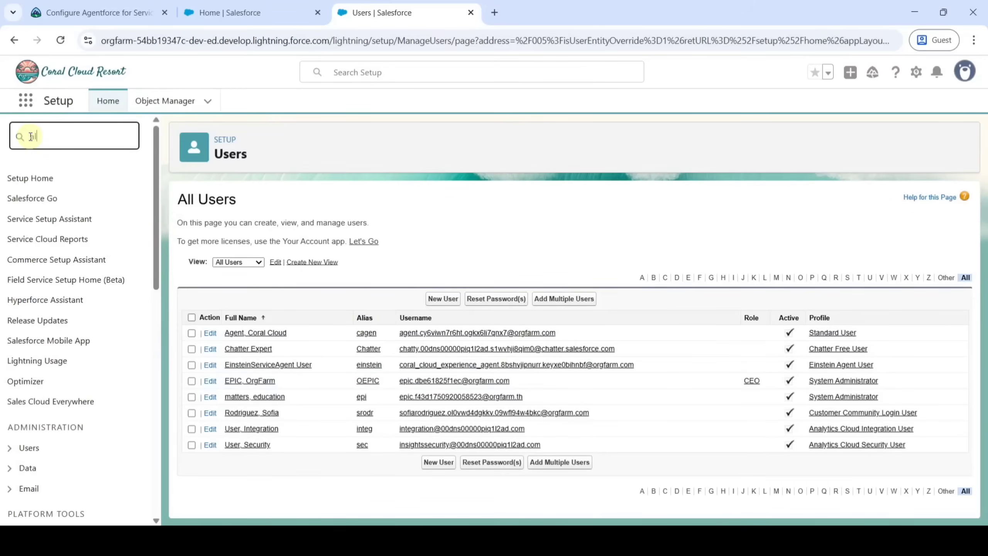
{"action": "type", "text": "ll site"}
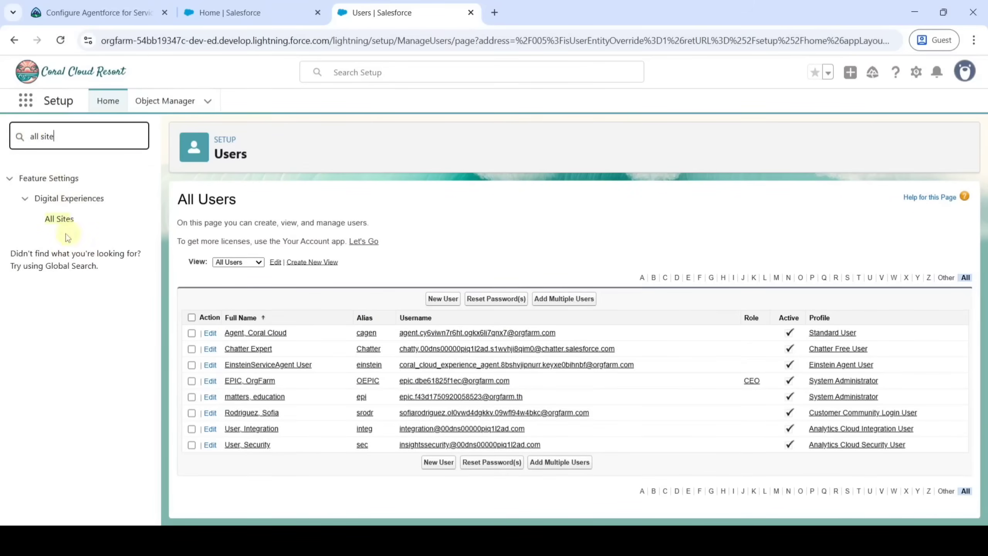
{"action": "left_click", "coordinate": [60, 219]}
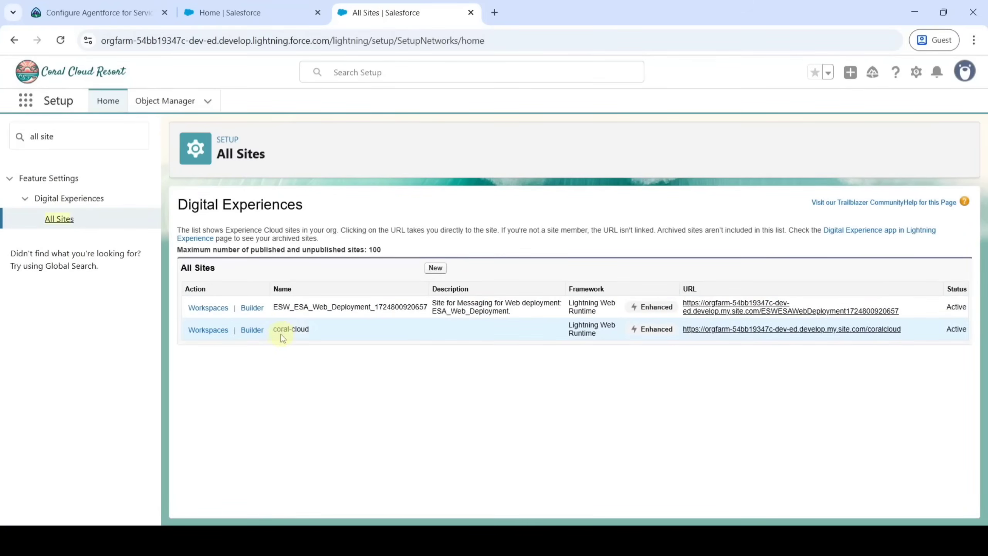
Open the coral-cloud site in Experience Builder, dismiss What's New, and publish it
{"action": "left_click", "coordinate": [253, 330]}
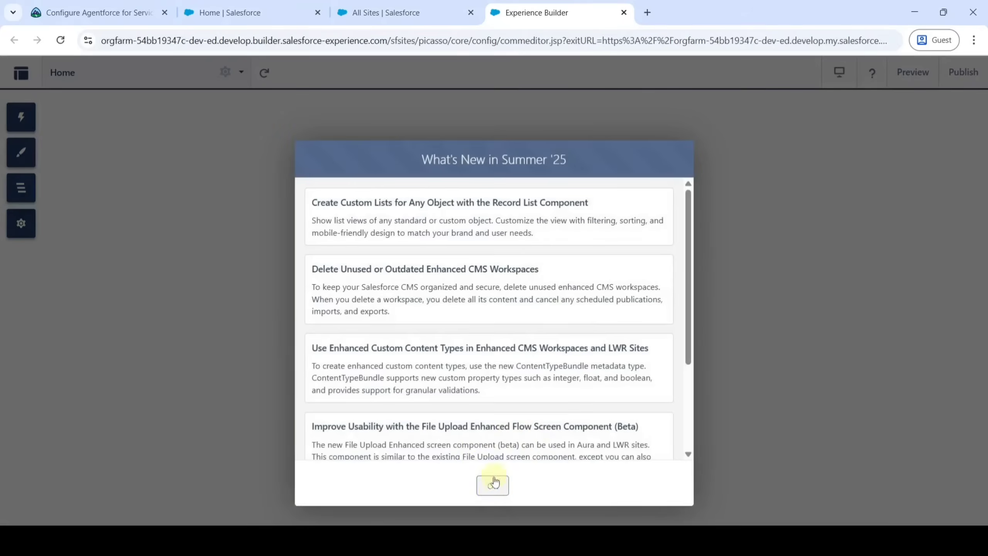
{"action": "left_click", "coordinate": [492, 484]}
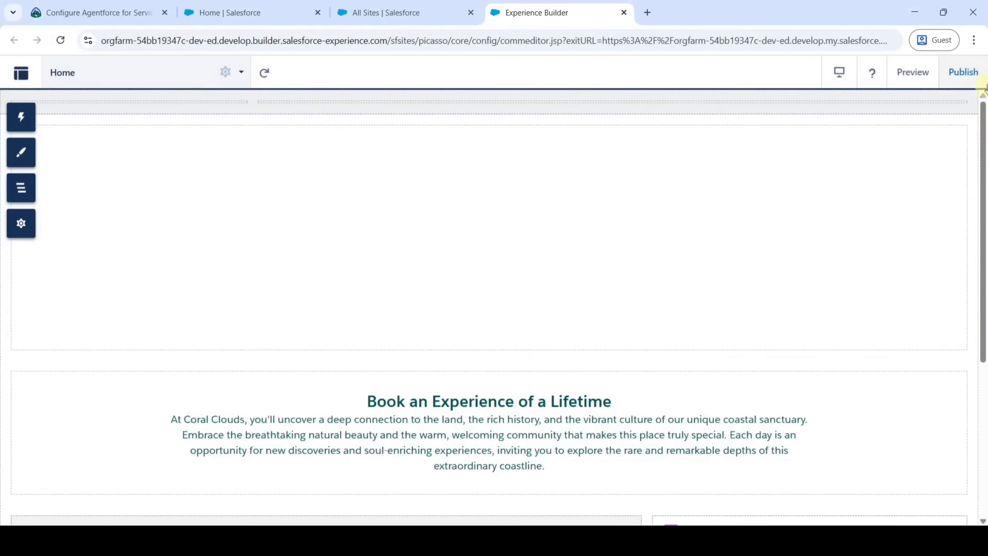
{"action": "left_click", "coordinate": [965, 73]}
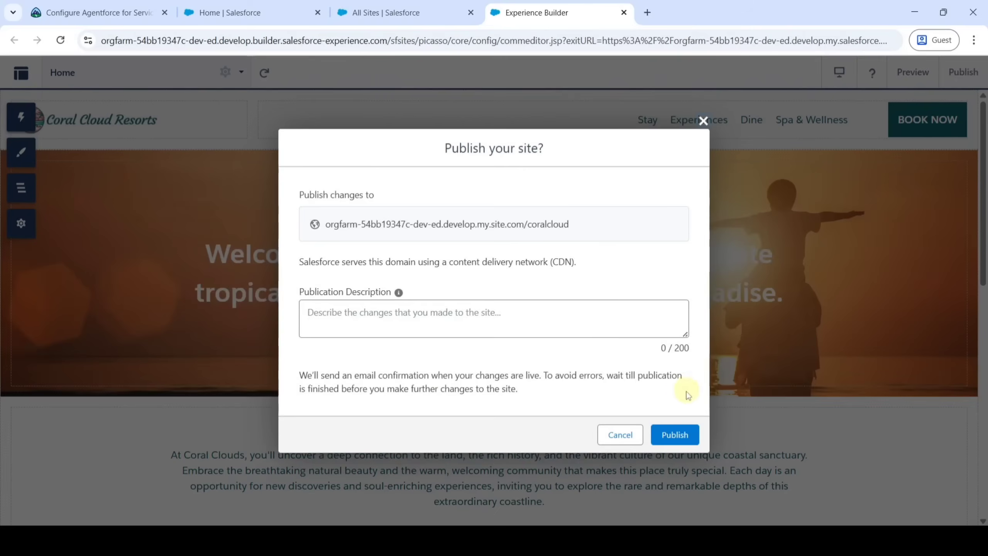
{"action": "left_click", "coordinate": [673, 431]}
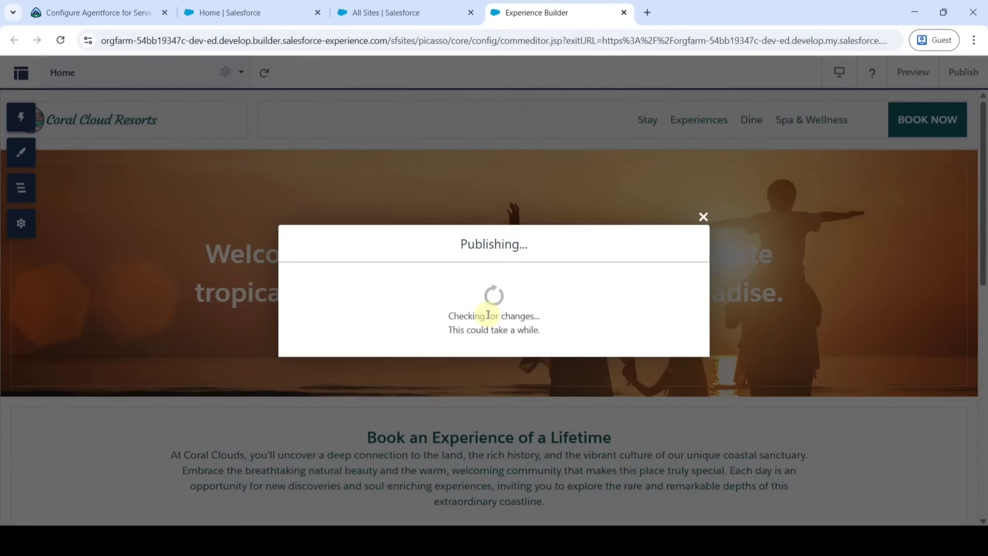
Review the Trailhead instructions for the next steps
{"action": "left_click", "coordinate": [83, 9]}
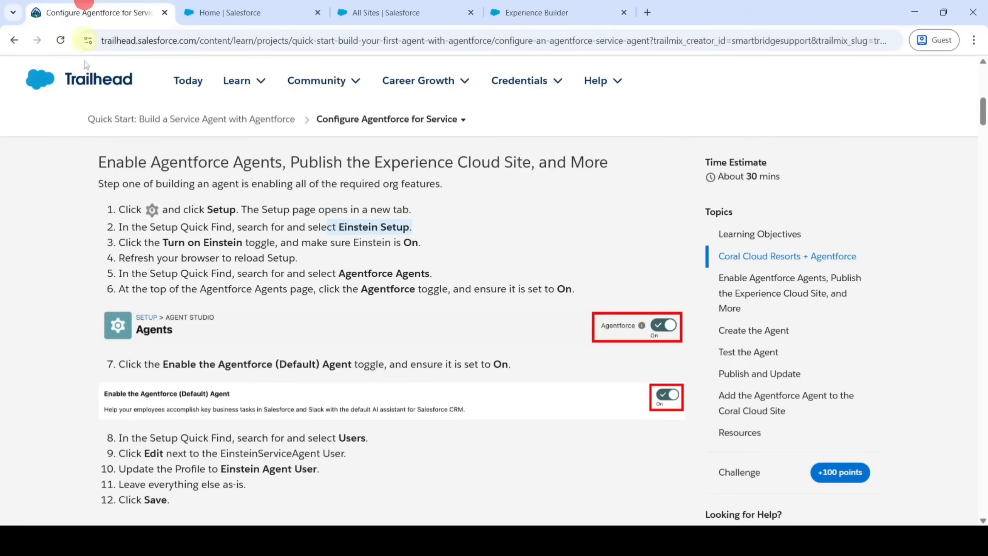
{"action": "scroll", "coordinate": [406, 344], "scroll_direction": "down", "scroll_amount": 15}
{"action": "scroll", "coordinate": [401, 334], "scroll_direction": "up", "scroll_amount": 4}
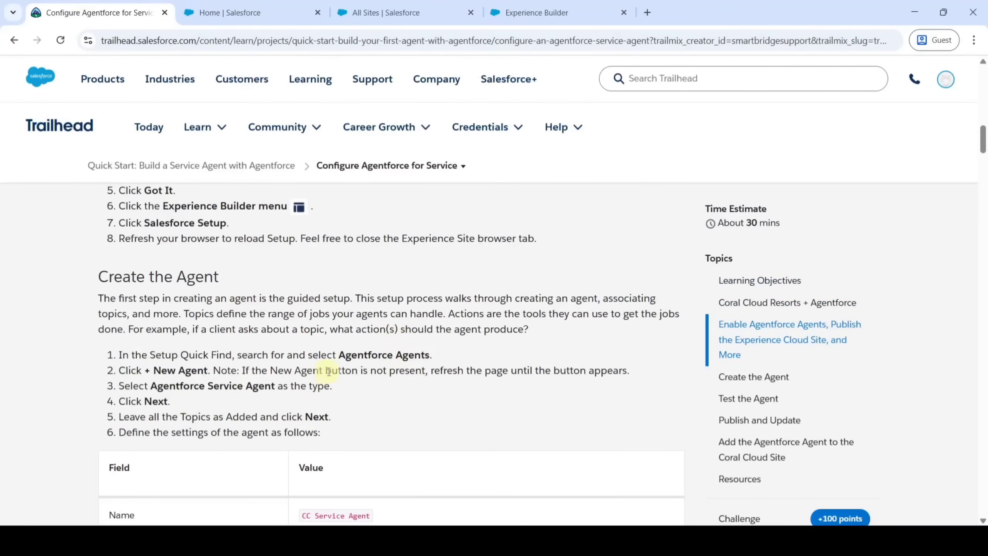
Search Setup for 'agentfor' and open the Agentforce Agents page
{"action": "left_click", "coordinate": [407, 4]}
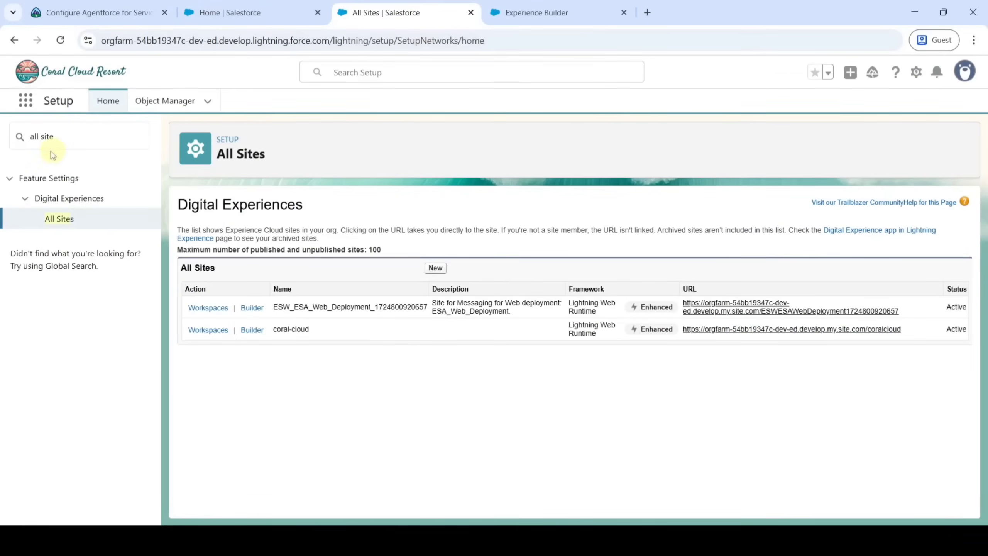
{"action": "triple_click", "coordinate": [65, 137]}
{"action": "key", "text": "BackSpace"}
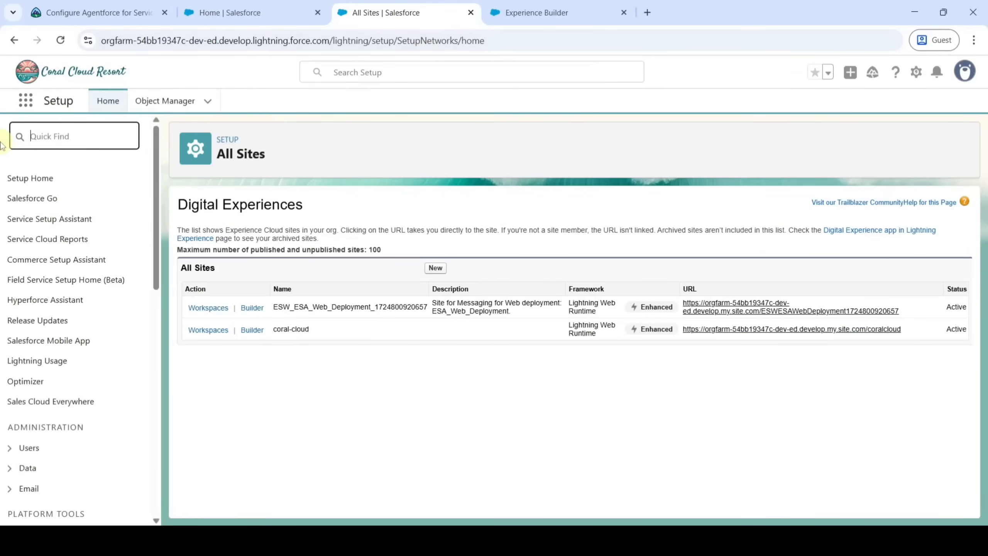
{"action": "type", "text": "agentforce"}
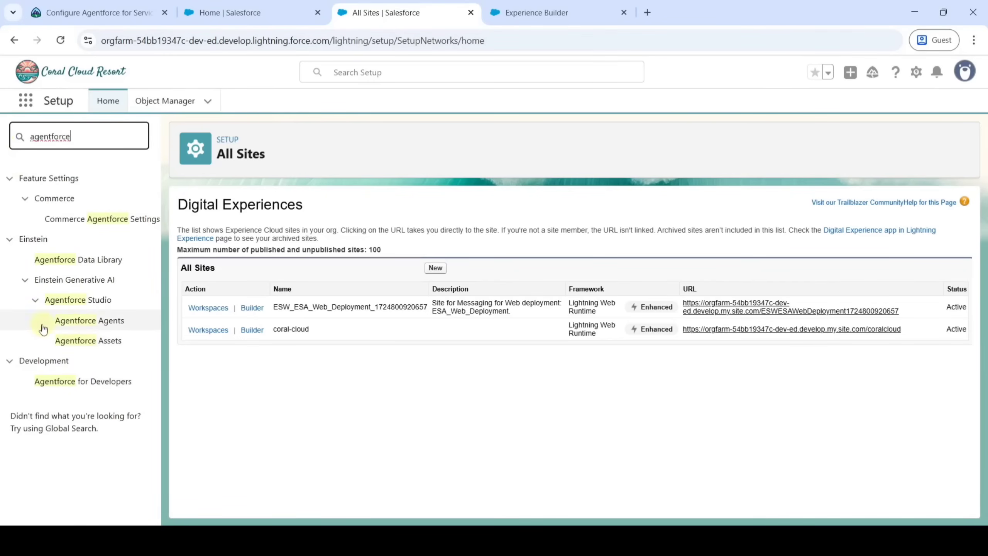
{"action": "left_click", "coordinate": [86, 325]}
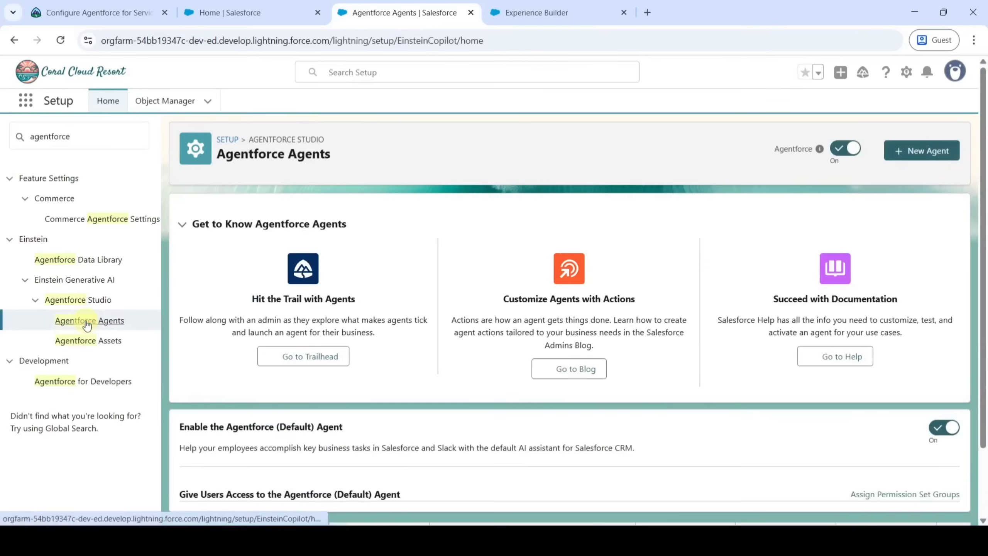
Start a new agent from the Agentforce Service Agent template, keeping all suggested topics
{"action": "left_click", "coordinate": [925, 149]}
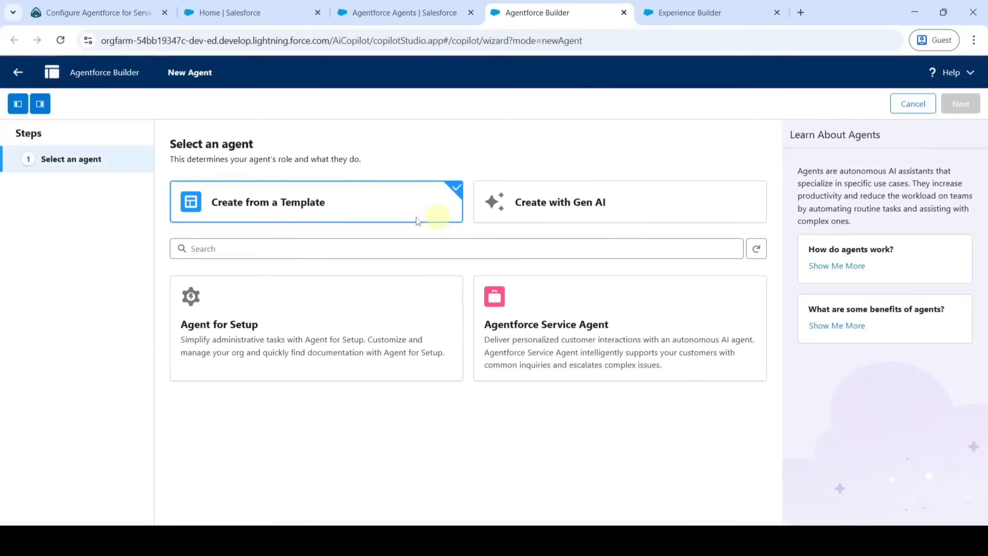
{"action": "left_click", "coordinate": [572, 345]}
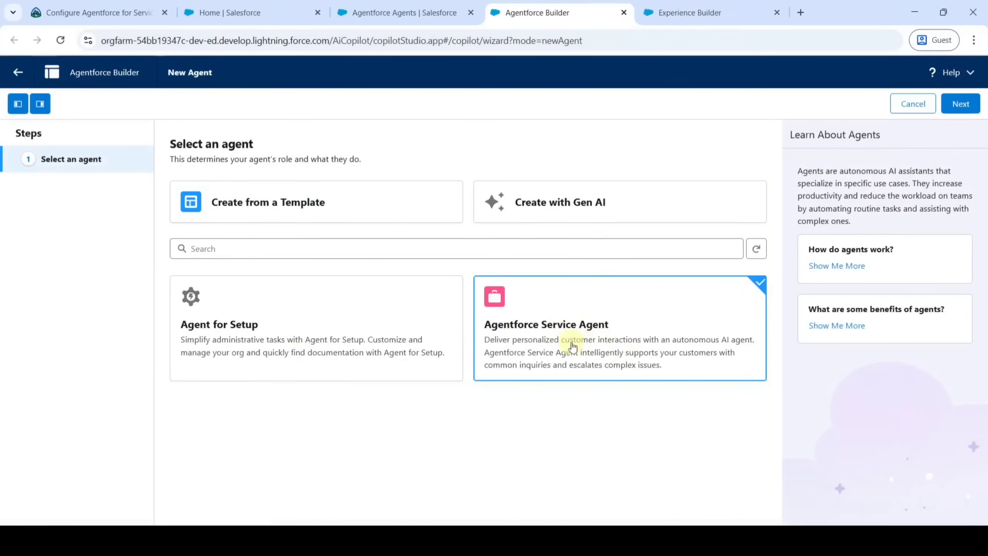
{"action": "left_click", "coordinate": [962, 102]}
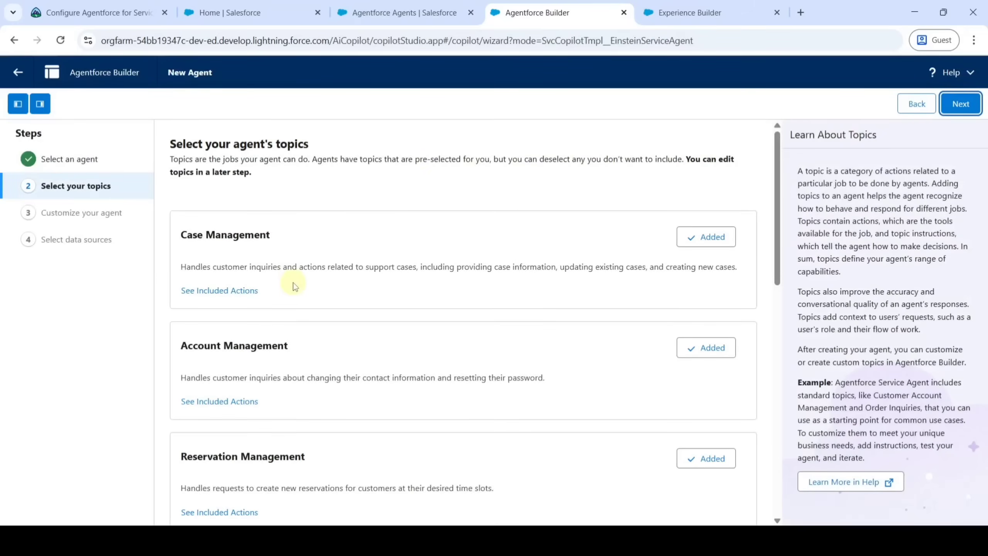
{"action": "scroll", "coordinate": [399, 263], "scroll_direction": "down", "scroll_amount": 5}
{"action": "scroll", "coordinate": [399, 262], "scroll_direction": "up", "scroll_amount": 5}
{"action": "left_click", "coordinate": [961, 104]}
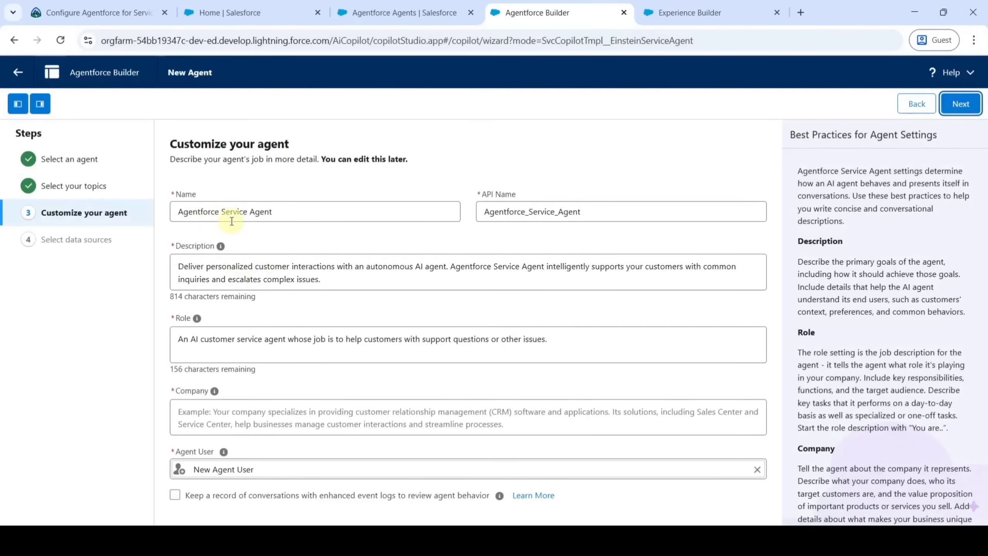
Name the agent 'CC Service Agent' using the name copied from Trailhead
{"action": "left_click", "coordinate": [111, 7]}
{"action": "scroll", "coordinate": [428, 388], "scroll_direction": "down", "scroll_amount": 5}
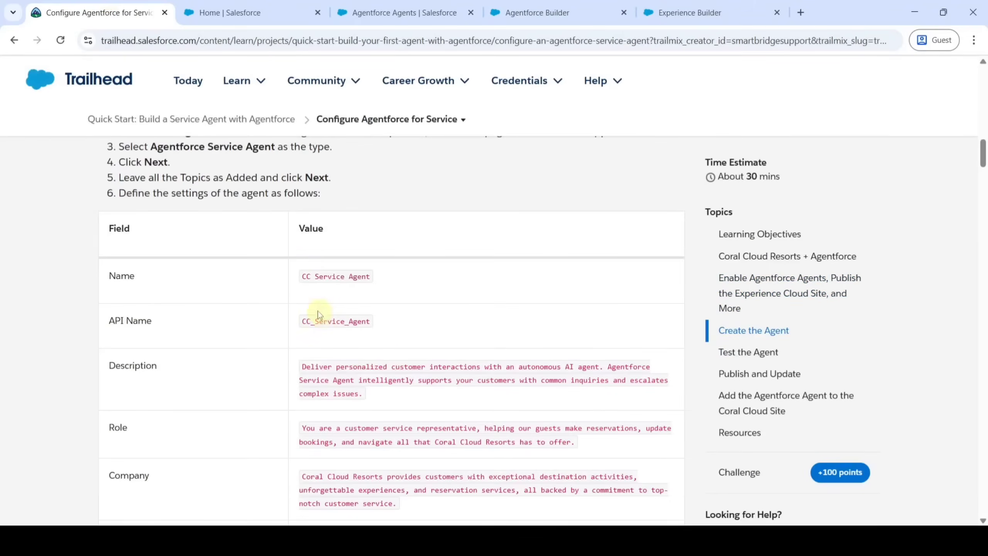
{"action": "left_click_drag", "start_coordinate": [302, 277], "coordinate": [371, 277]}
{"action": "key", "text": "ctrl+c"}
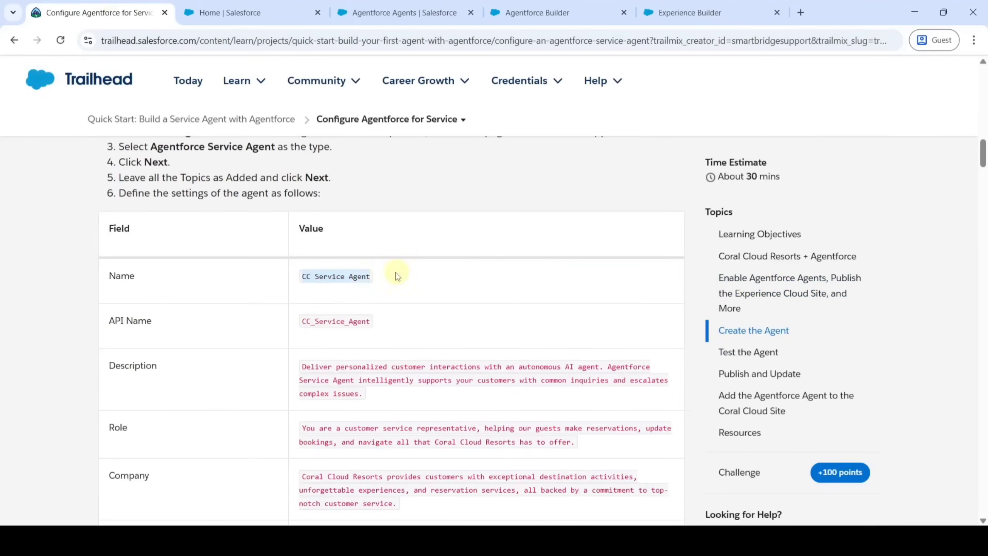
{"action": "left_click", "coordinate": [526, 11]}
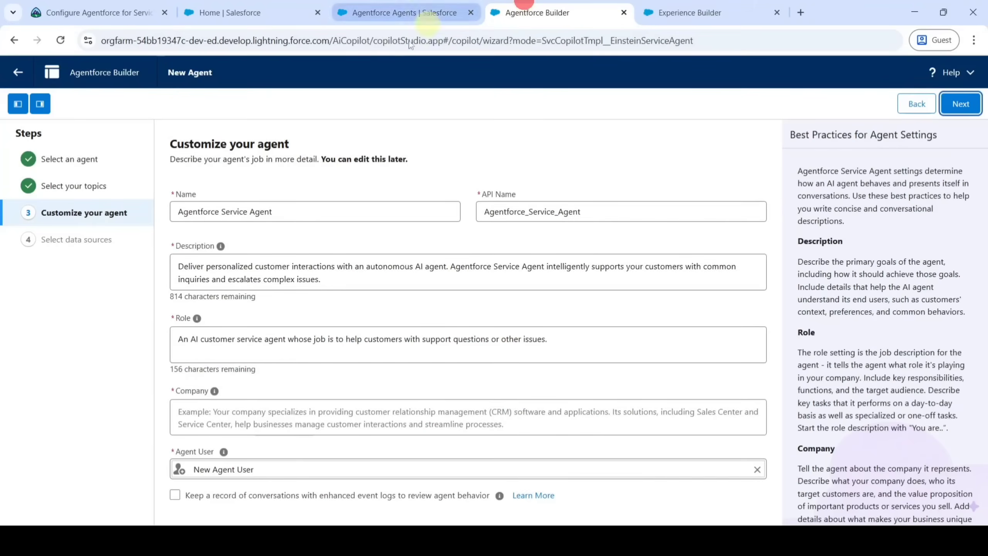
{"action": "left_click_drag", "start_coordinate": [342, 212], "coordinate": [139, 214]}
{"action": "key", "text": "ctrl+v"}
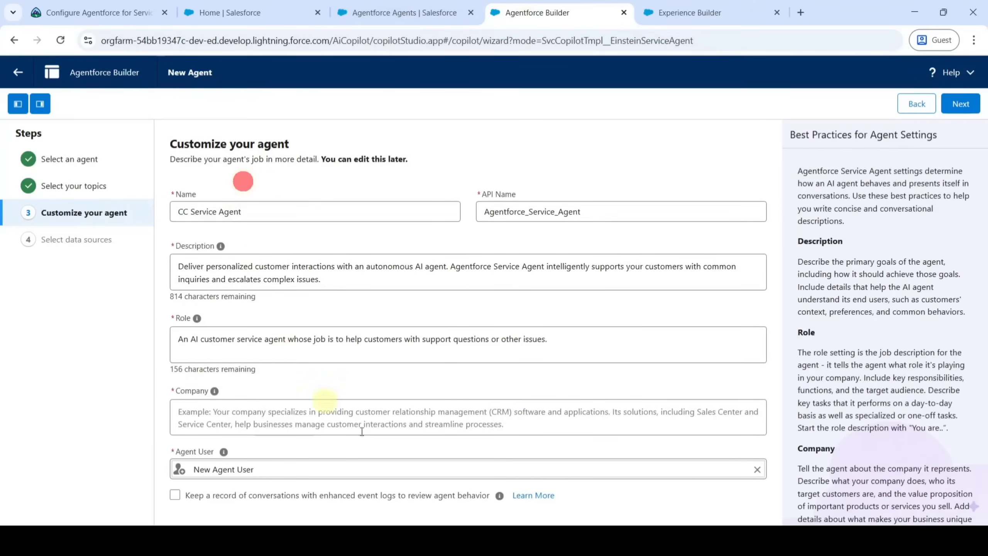
Set the agent's API name to CC_Service_Agent
{"action": "left_click", "coordinate": [97, 13]}
{"action": "left_click", "coordinate": [303, 319]}
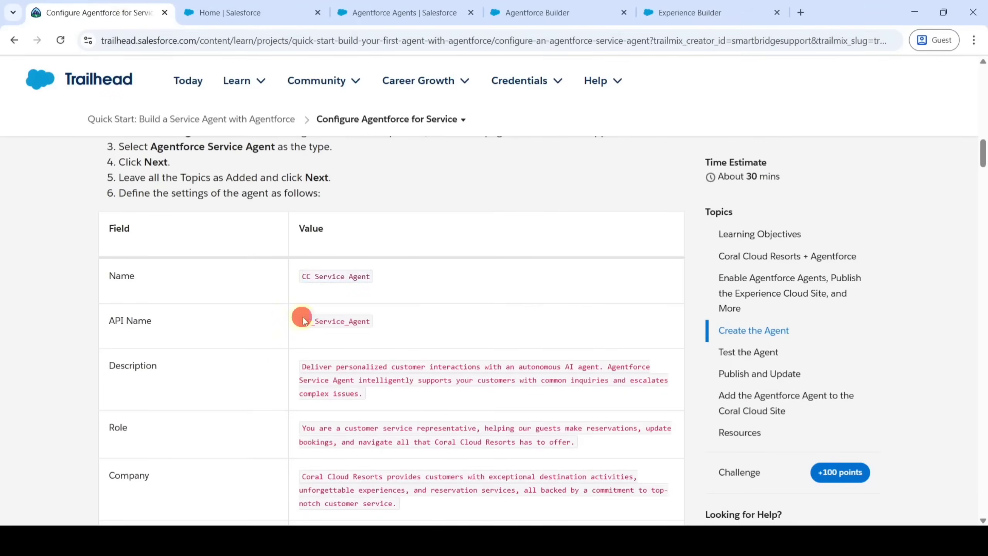
{"action": "left_click_drag", "start_coordinate": [302, 319], "coordinate": [391, 314]}
{"action": "key", "text": "ctrl+c"}
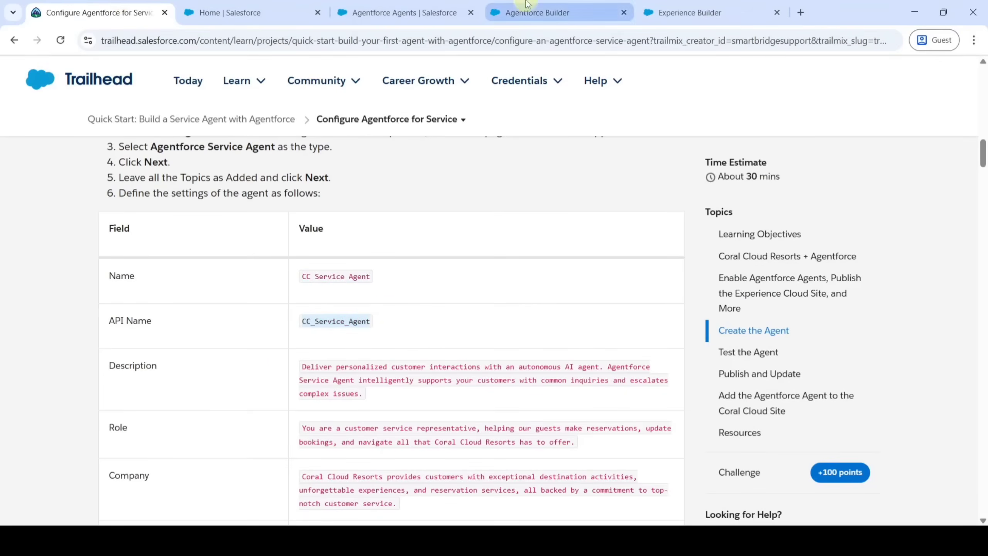
{"action": "left_click", "coordinate": [536, 13]}
{"action": "left_click_drag", "start_coordinate": [601, 201], "coordinate": [462, 216]}
{"action": "key", "text": "ctrl+v"}
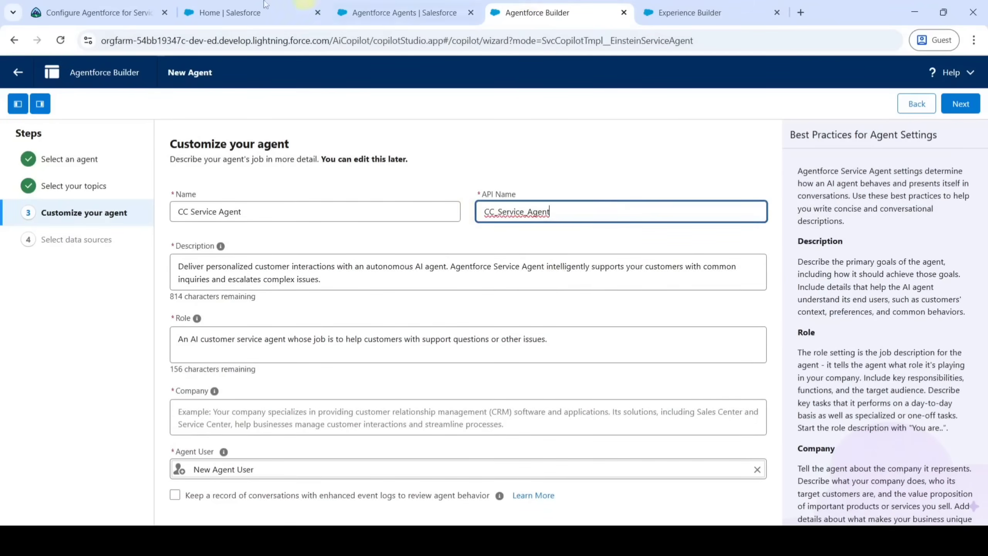
Check the recommended description against the form, leaving the existing description unchanged
{"action": "left_click", "coordinate": [98, 13]}
{"action": "scroll", "coordinate": [352, 290], "scroll_direction": "down", "scroll_amount": 2}
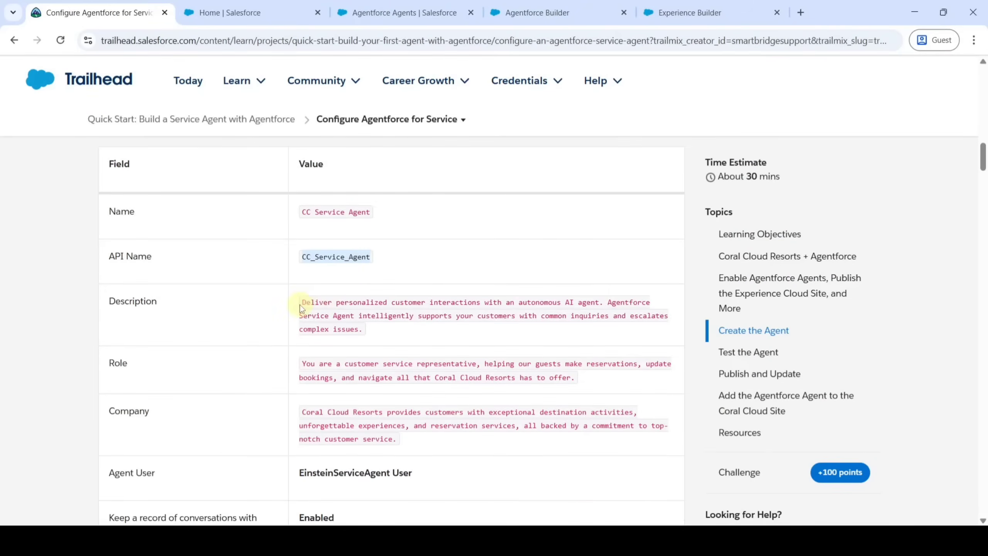
{"action": "left_click_drag", "start_coordinate": [300, 307], "coordinate": [366, 328]}
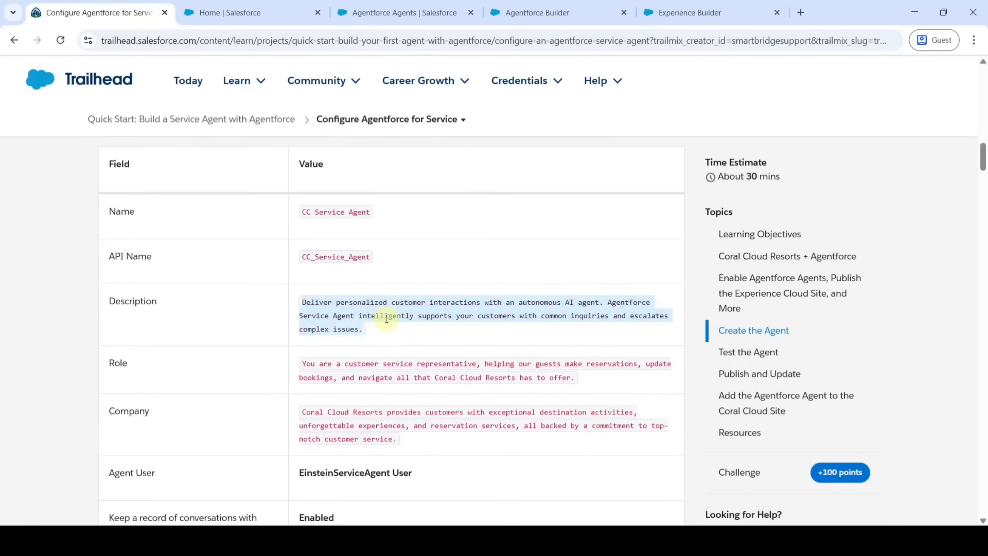
{"action": "left_click", "coordinate": [509, 12]}
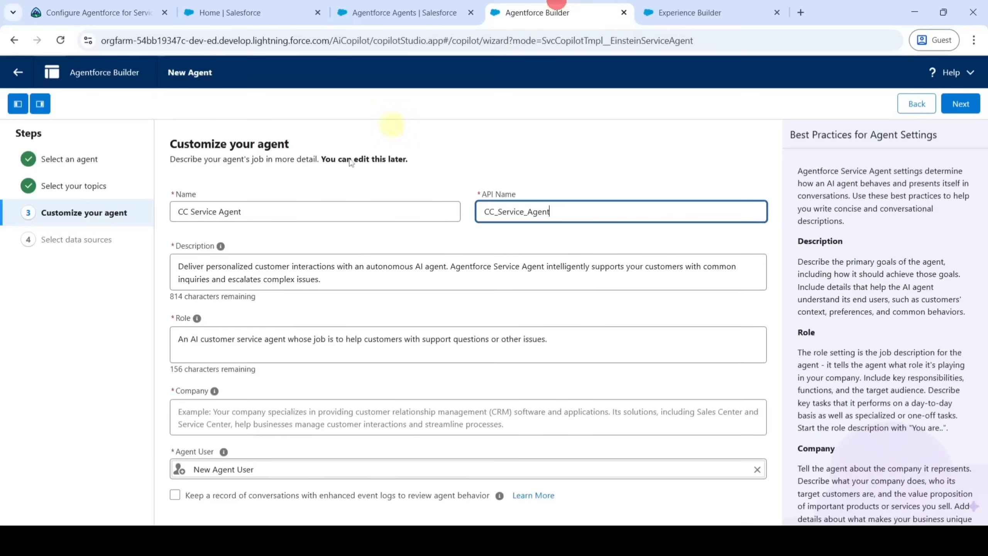
{"action": "left_click", "coordinate": [333, 280]}
{"action": "triple_click", "coordinate": [328, 279]}
{"action": "left_click", "coordinate": [323, 279]}
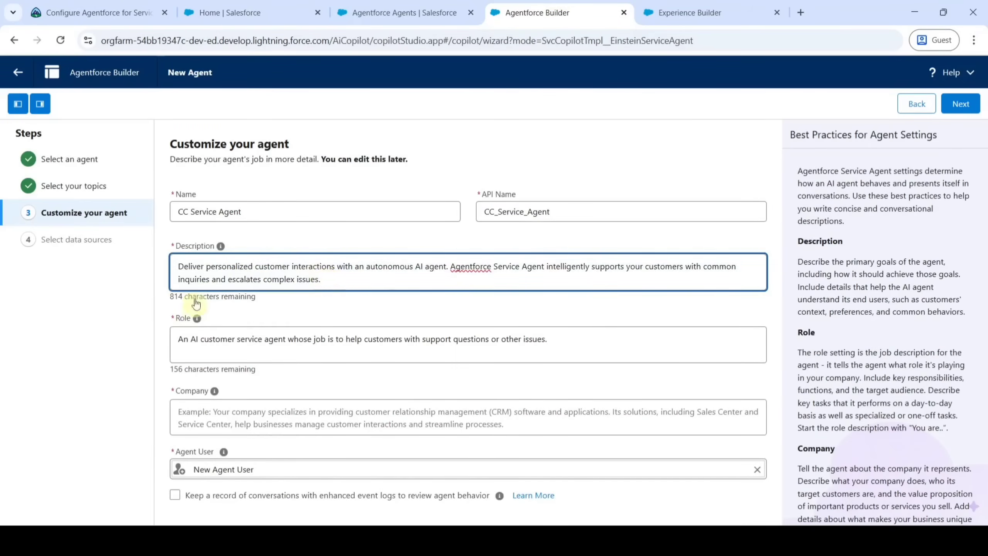
Replace the agent's role with the recommended Coral Cloud Resorts role sentence
{"action": "left_click", "coordinate": [100, 12]}
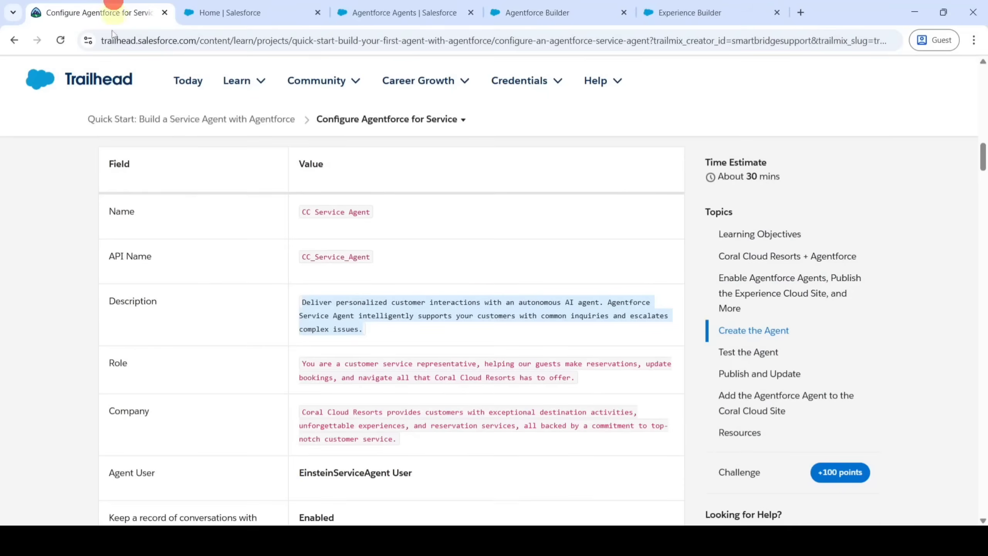
{"action": "scroll", "coordinate": [349, 283], "scroll_direction": "down", "scroll_amount": 3}
{"action": "left_click_drag", "start_coordinate": [304, 236], "coordinate": [573, 248]}
{"action": "key", "text": "ctrl+c"}
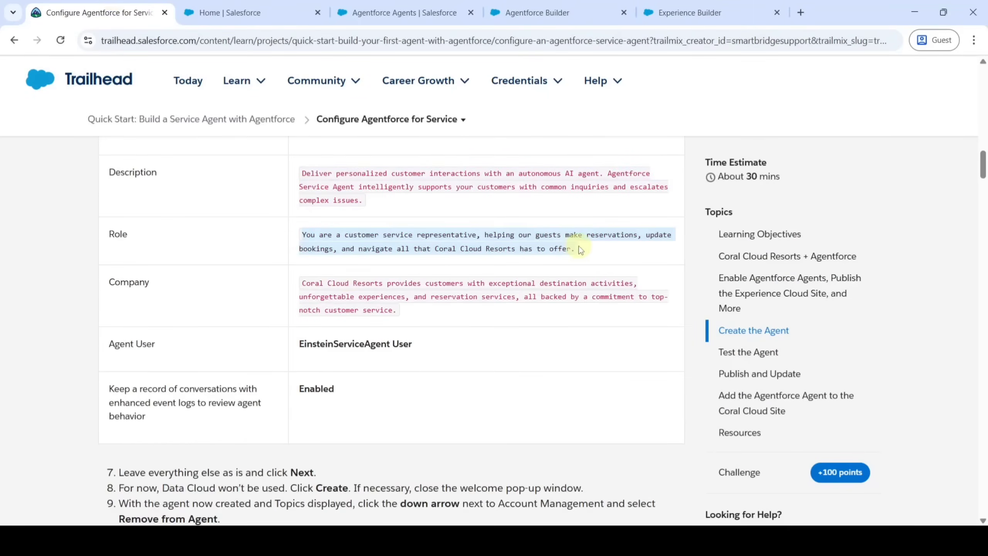
{"action": "left_click", "coordinate": [610, 8]}
{"action": "left_click", "coordinate": [420, 350]}
{"action": "key", "text": "ctrl+a"}
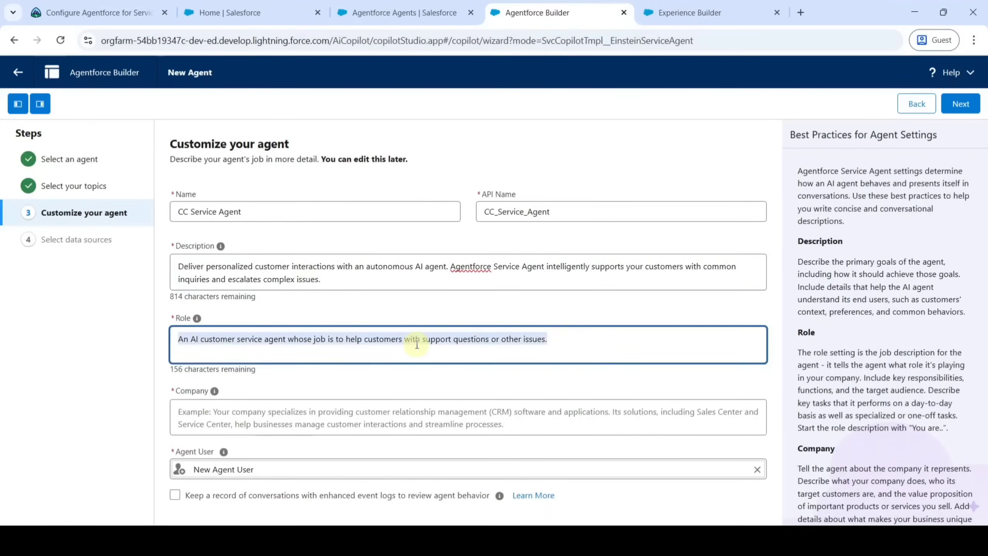
{"action": "key", "text": "ctrl+v"}
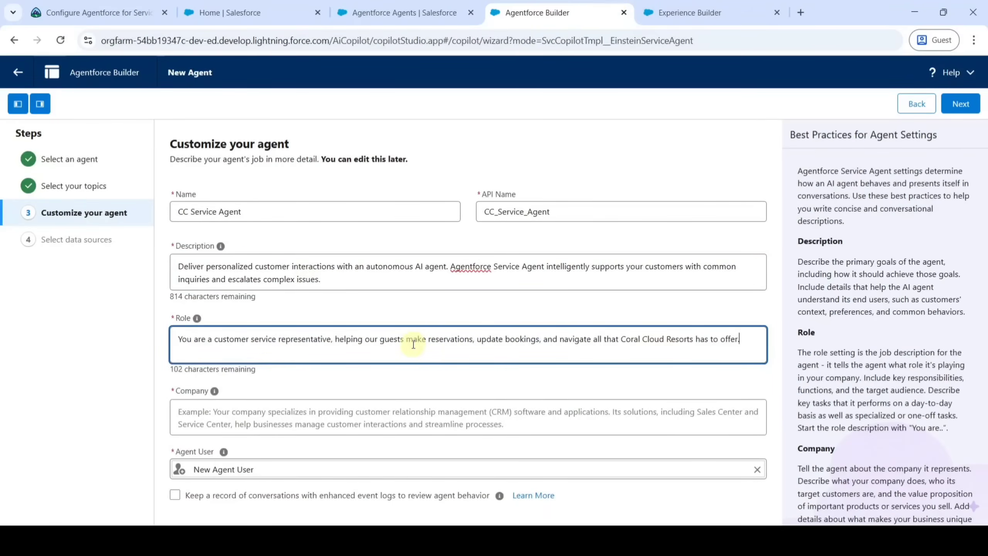
Fill the company field with the Coral Cloud description from Trailhead
{"action": "left_click", "coordinate": [105, 7]}
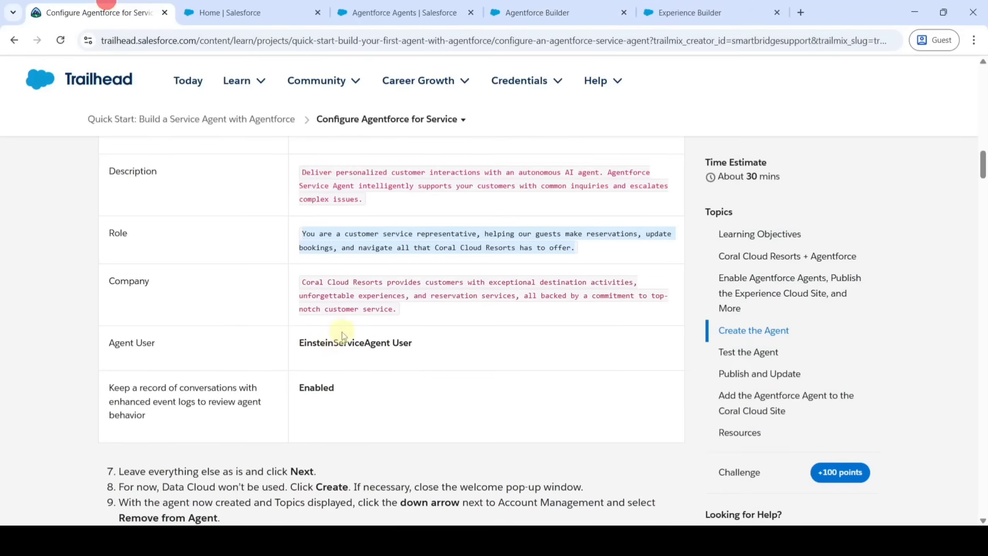
{"action": "scroll", "coordinate": [342, 332], "scroll_direction": "down", "scroll_amount": 2}
{"action": "left_click_drag", "start_coordinate": [300, 218], "coordinate": [411, 229]}
{"action": "key", "text": "ctrl+c"}
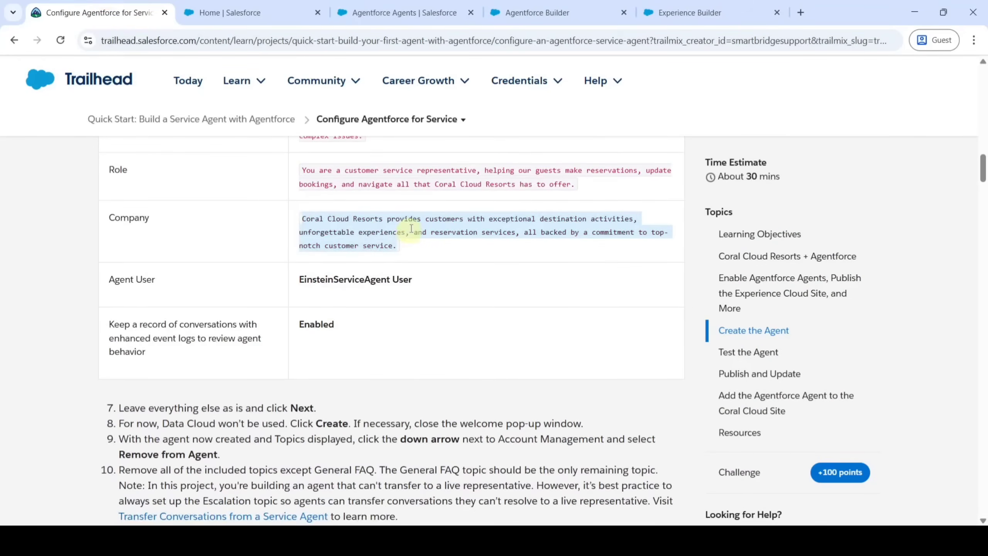
{"action": "left_click", "coordinate": [537, 12]}
{"action": "left_click", "coordinate": [300, 419]}
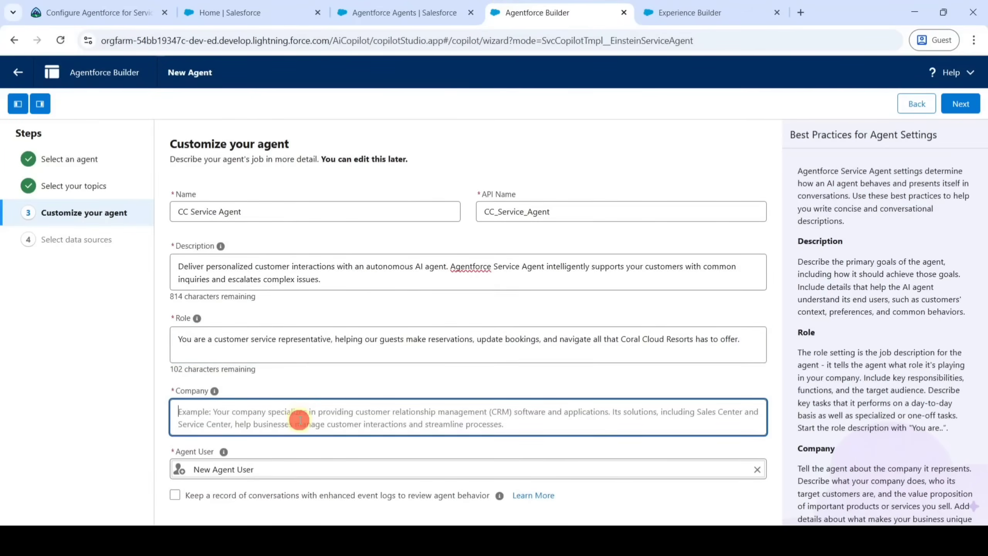
{"action": "left_click", "coordinate": [297, 415]}
{"action": "key", "text": "ctrl+v"}
Choose EinsteinServiceAgent User as agent user, enable event logs, and proceed to data sources
{"action": "scroll", "coordinate": [326, 358], "scroll_direction": "down", "scroll_amount": 1}
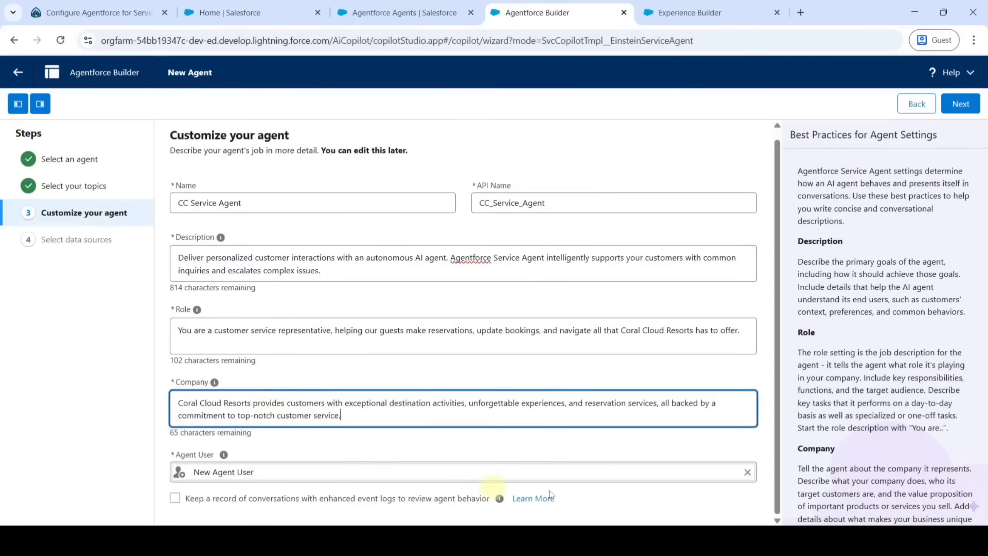
{"action": "left_click", "coordinate": [748, 472]}
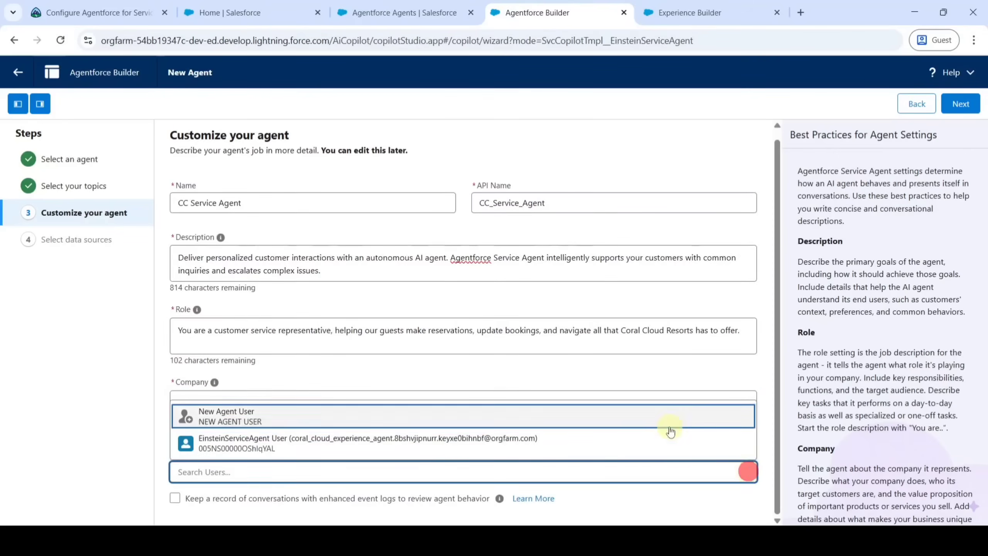
{"action": "left_click", "coordinate": [244, 450]}
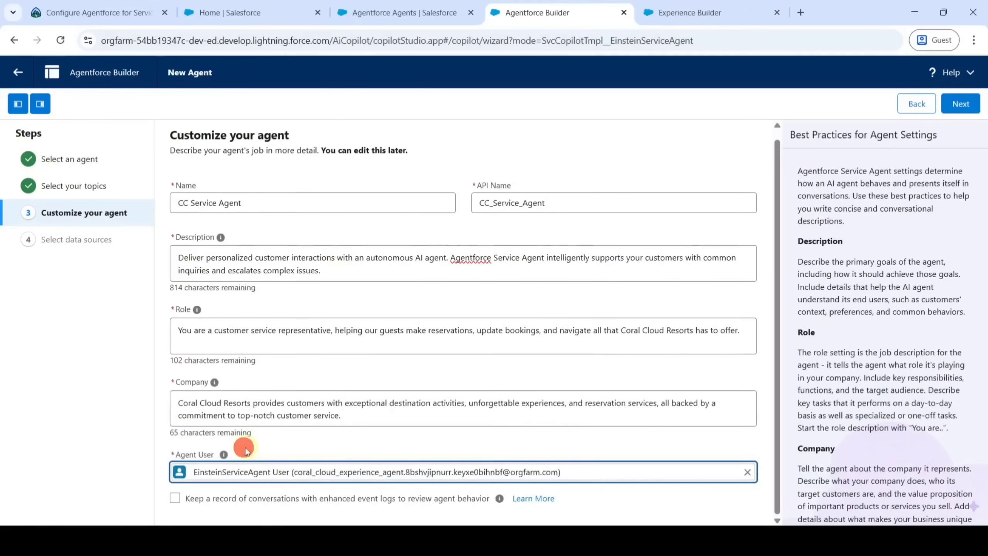
{"action": "left_click", "coordinate": [177, 502]}
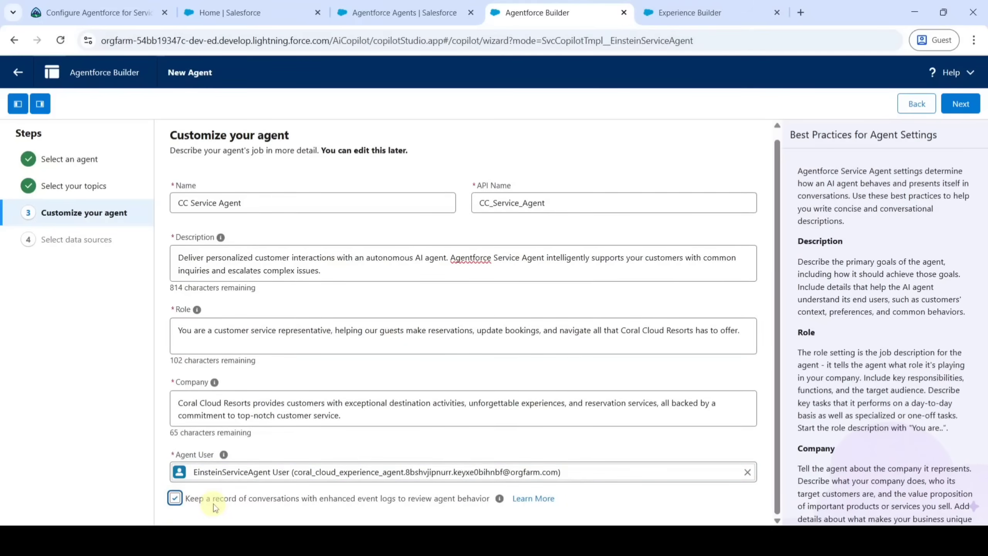
{"action": "left_click", "coordinate": [959, 105]}
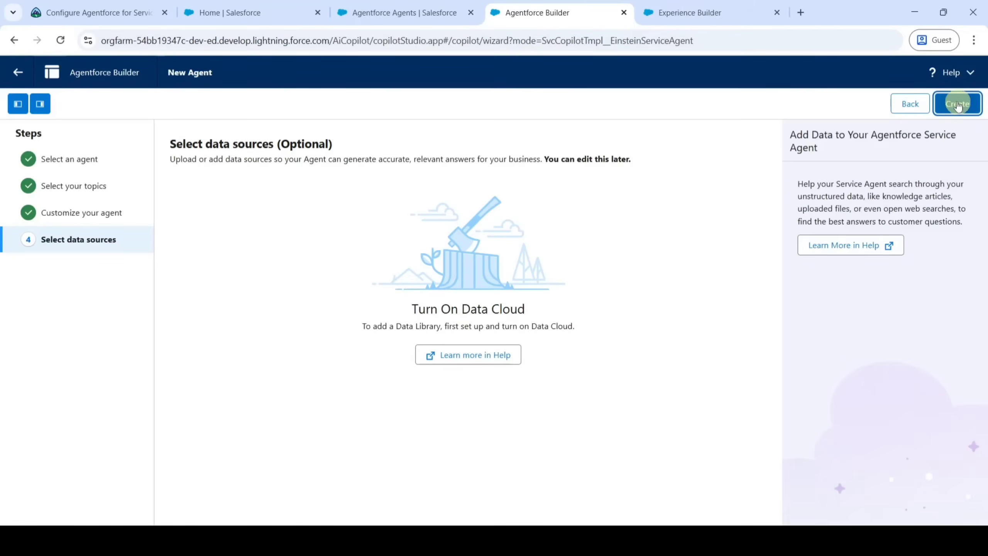
Create the agent and remove the Account Management, Case Management and Delivery Issues topics
{"action": "left_click", "coordinate": [958, 104]}
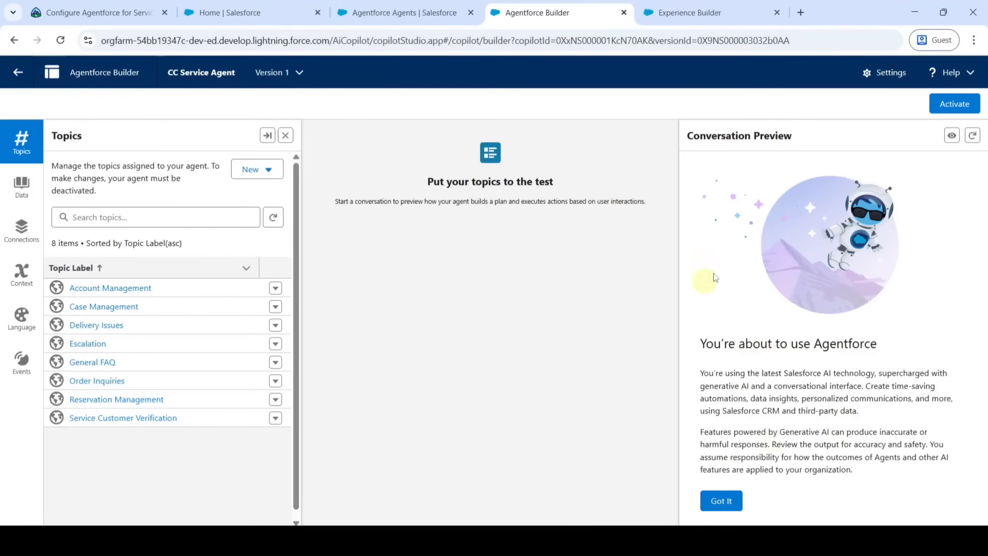
{"action": "left_click", "coordinate": [275, 289]}
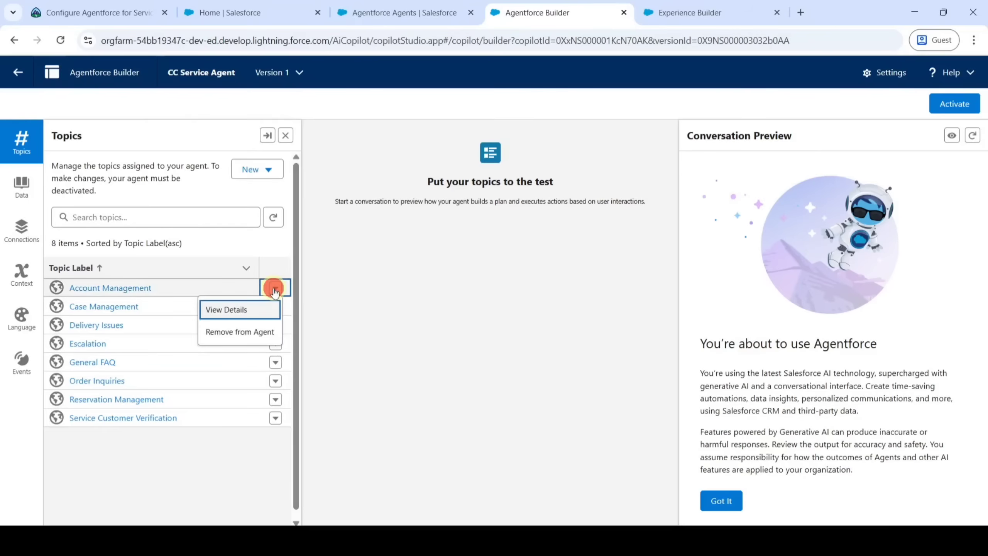
{"action": "left_click", "coordinate": [227, 338]}
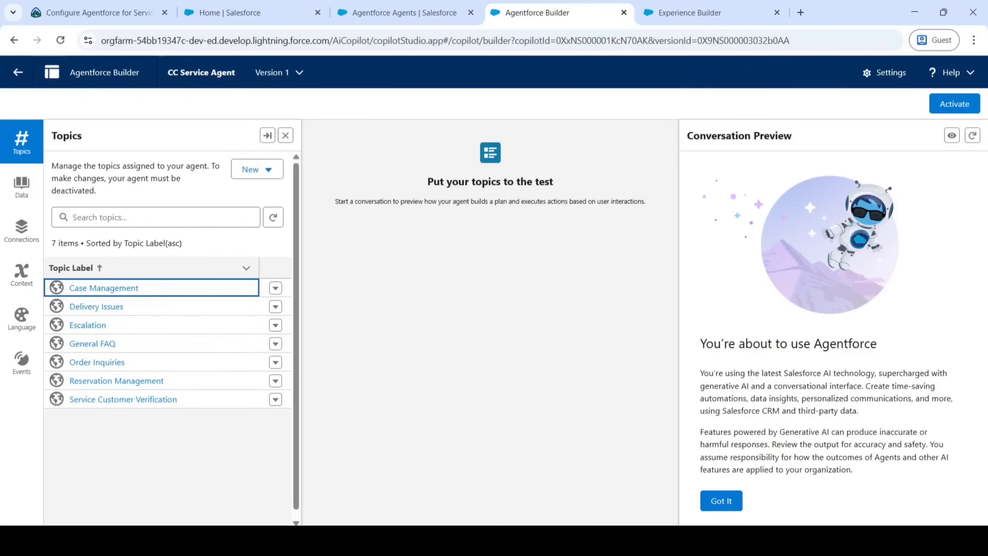
{"action": "left_click", "coordinate": [274, 291]}
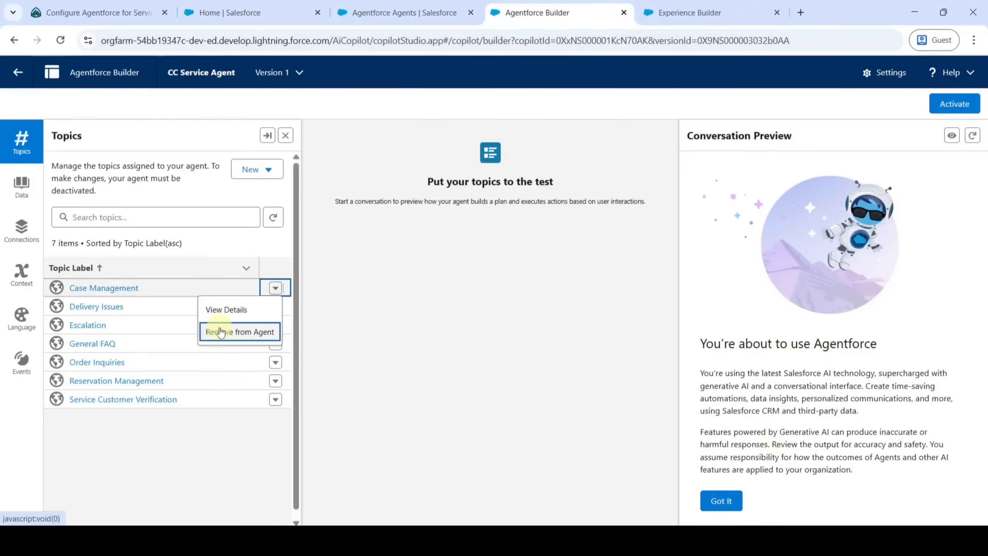
{"action": "left_click", "coordinate": [220, 332]}
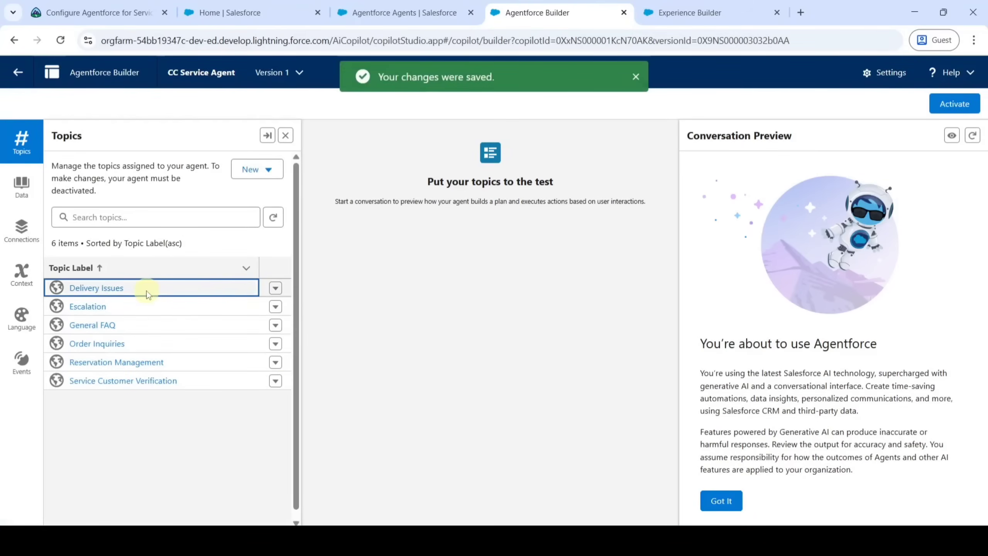
{"action": "left_click", "coordinate": [276, 288]}
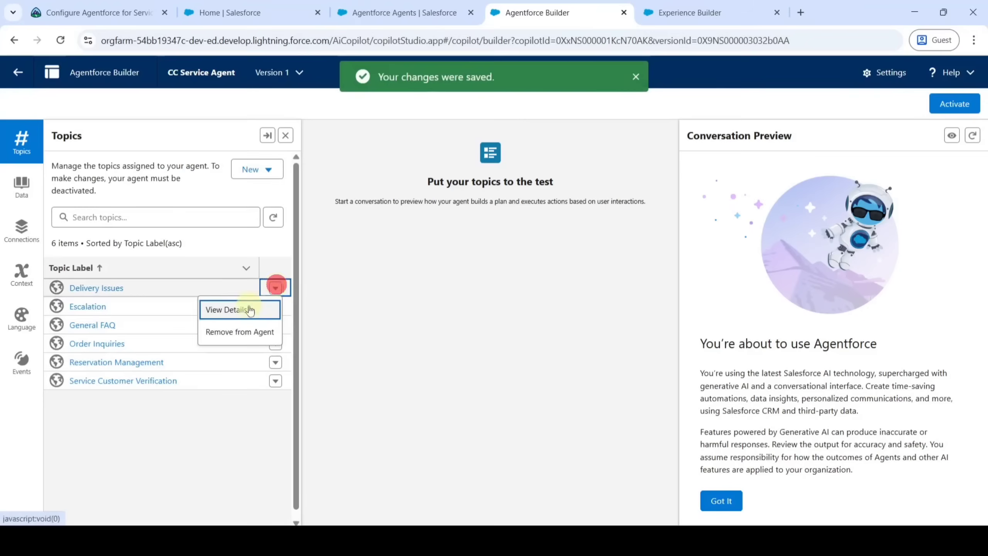
{"action": "left_click", "coordinate": [241, 332]}
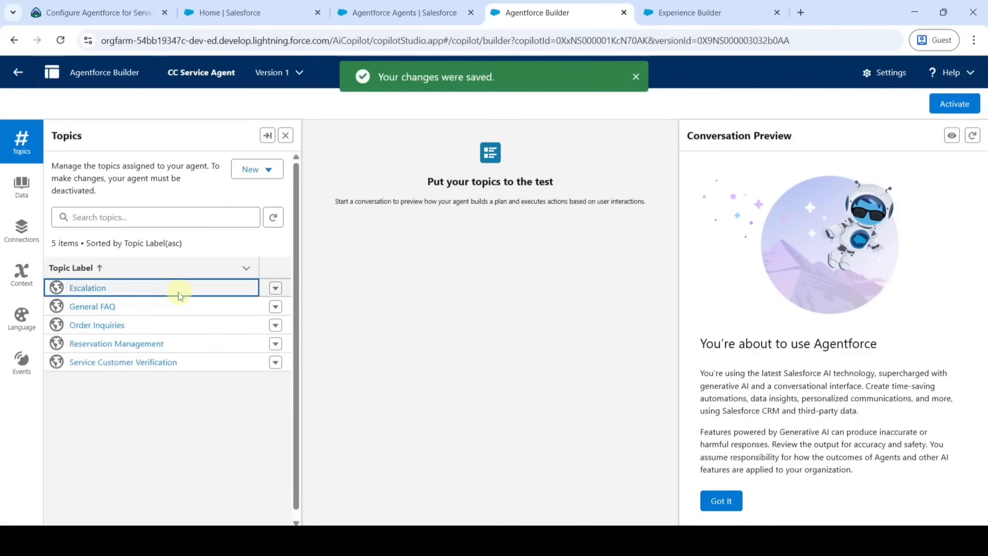
Remove the Escalation, Order Inquiries, Reservation Management and Service Customer Verification topics
{"action": "left_click", "coordinate": [275, 288]}
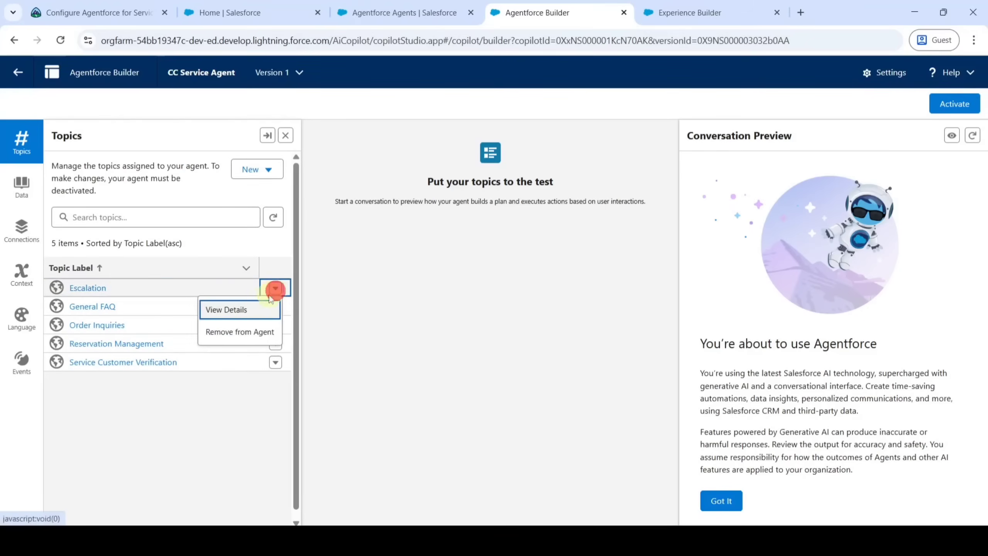
{"action": "left_click", "coordinate": [232, 331]}
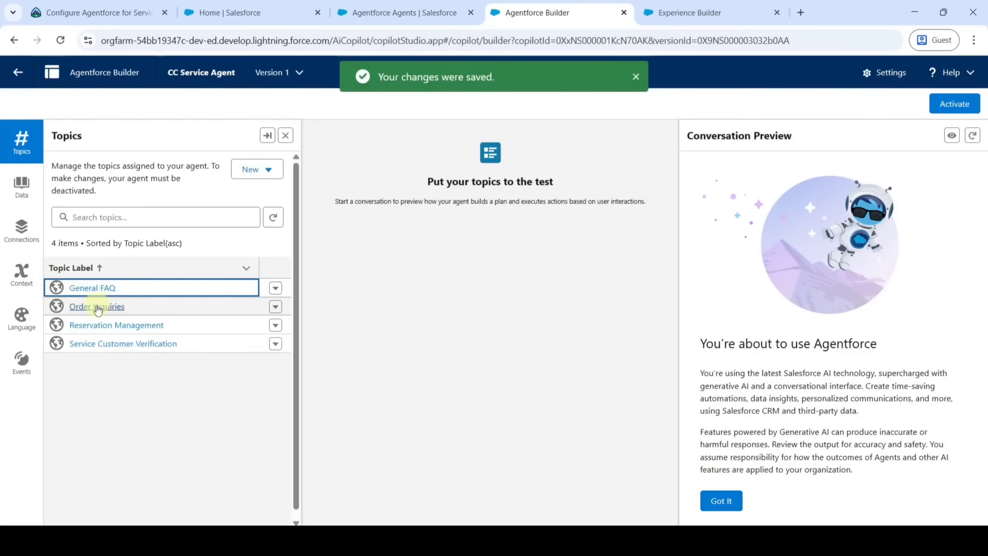
{"action": "left_click", "coordinate": [274, 310]}
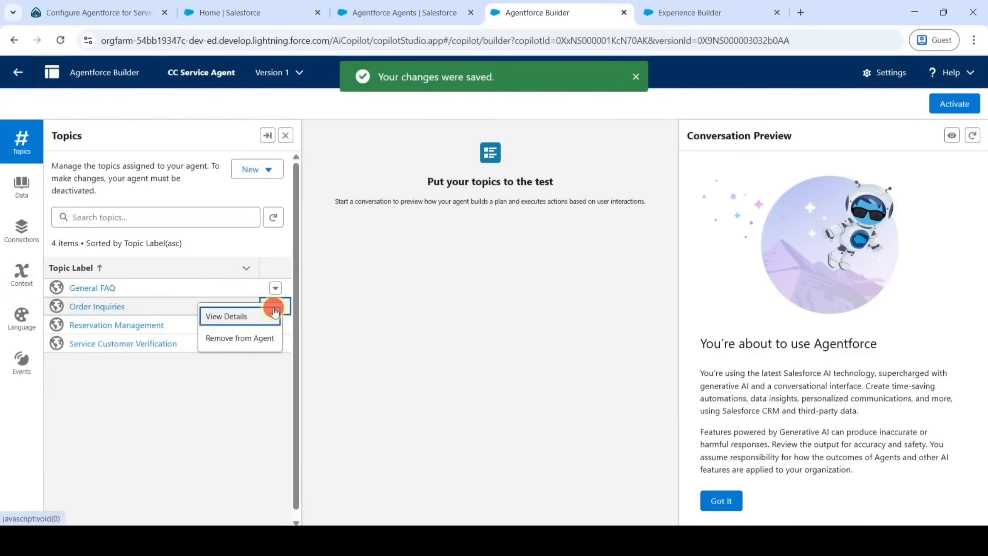
{"action": "left_click", "coordinate": [230, 339]}
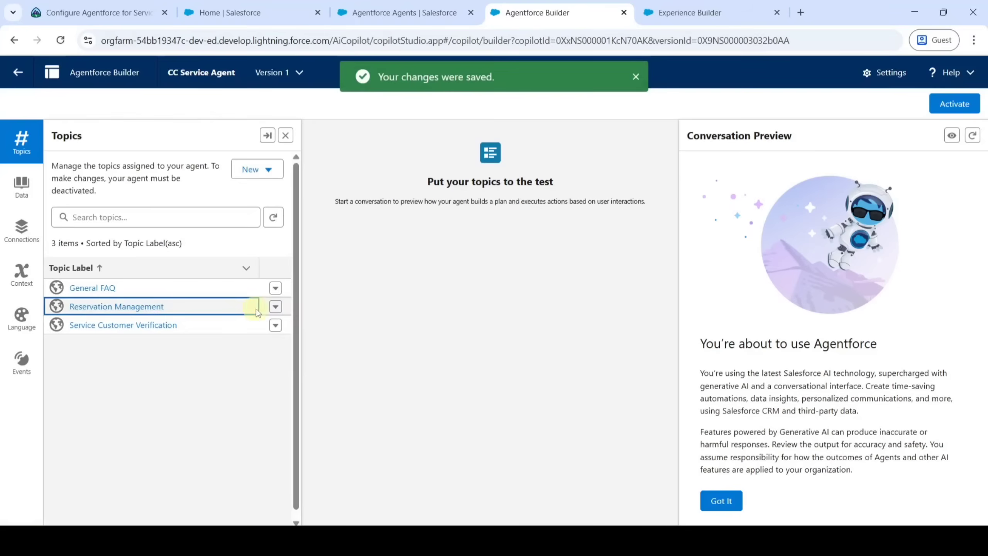
{"action": "left_click", "coordinate": [276, 308]}
{"action": "left_click", "coordinate": [236, 317]}
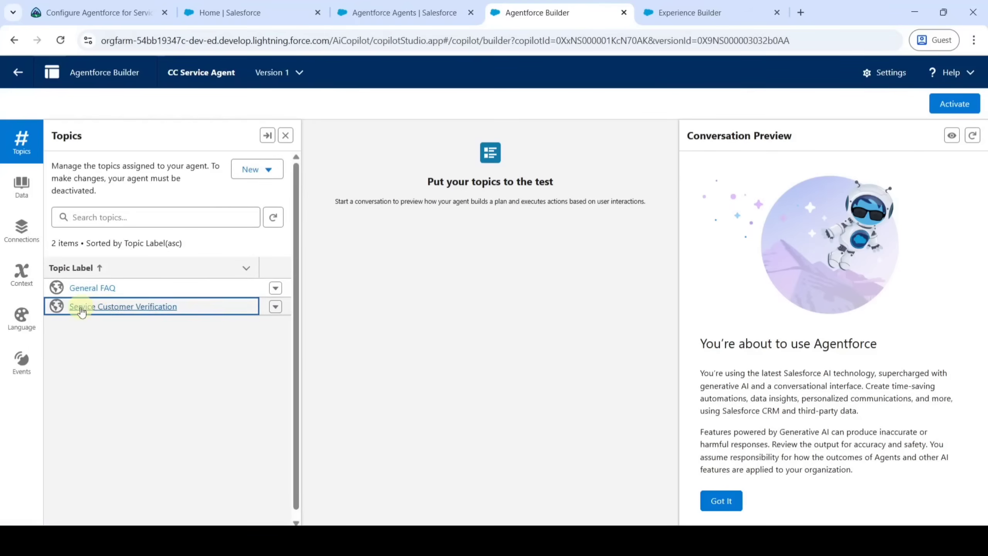
{"action": "left_click", "coordinate": [276, 308]}
{"action": "left_click", "coordinate": [235, 306]}
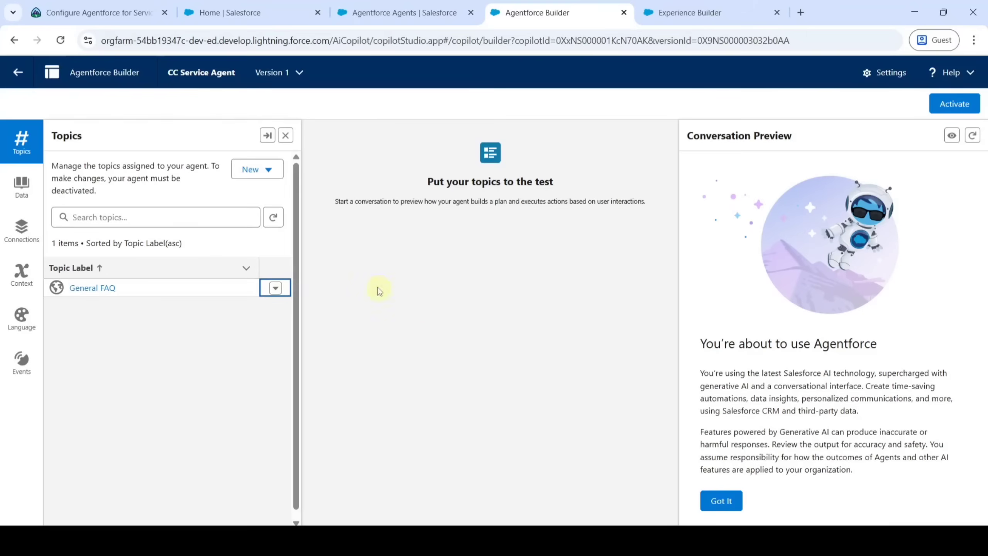
Start a new topic and name it 'Experience Management', copied from Trailhead
{"action": "left_click", "coordinate": [256, 171]}
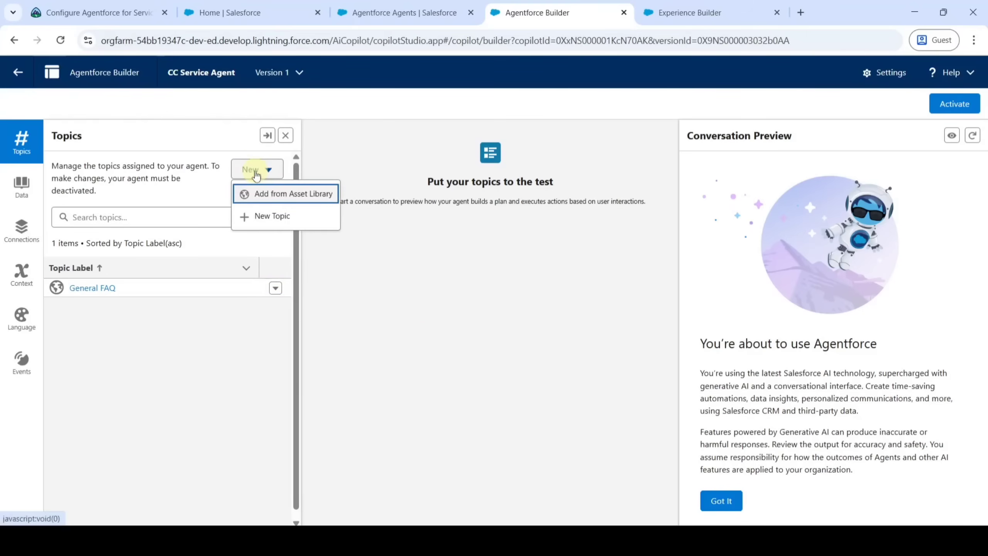
{"action": "left_click", "coordinate": [277, 216]}
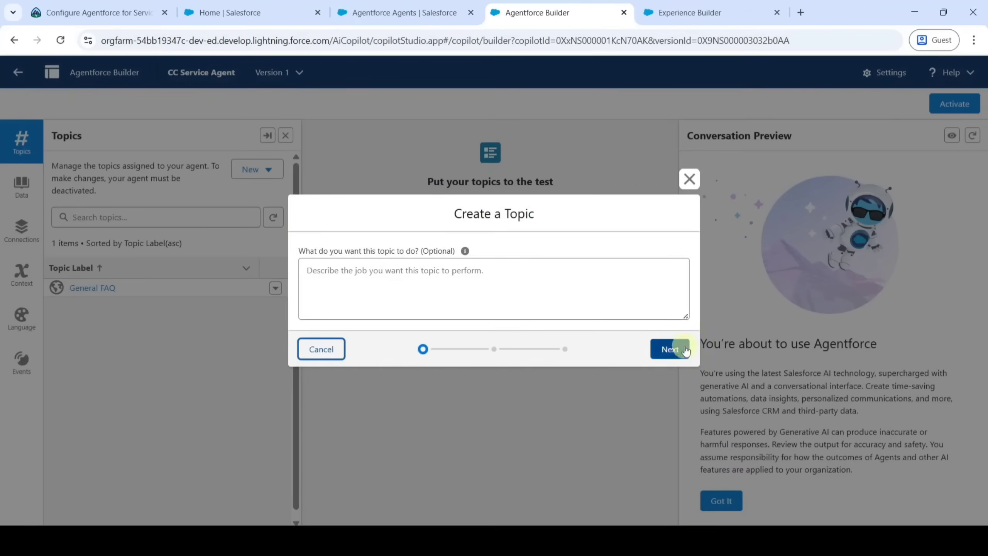
{"action": "left_click", "coordinate": [678, 357]}
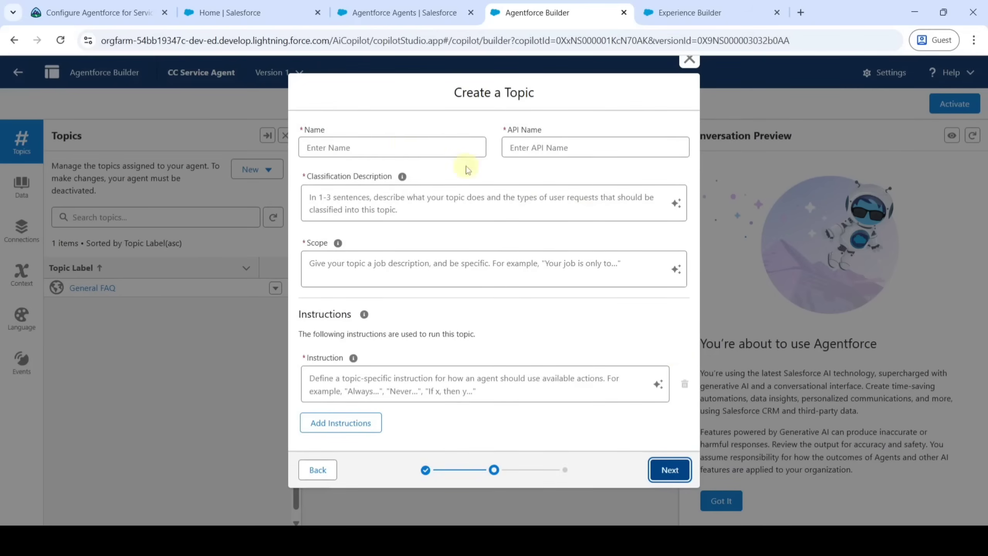
{"action": "left_click", "coordinate": [156, 4]}
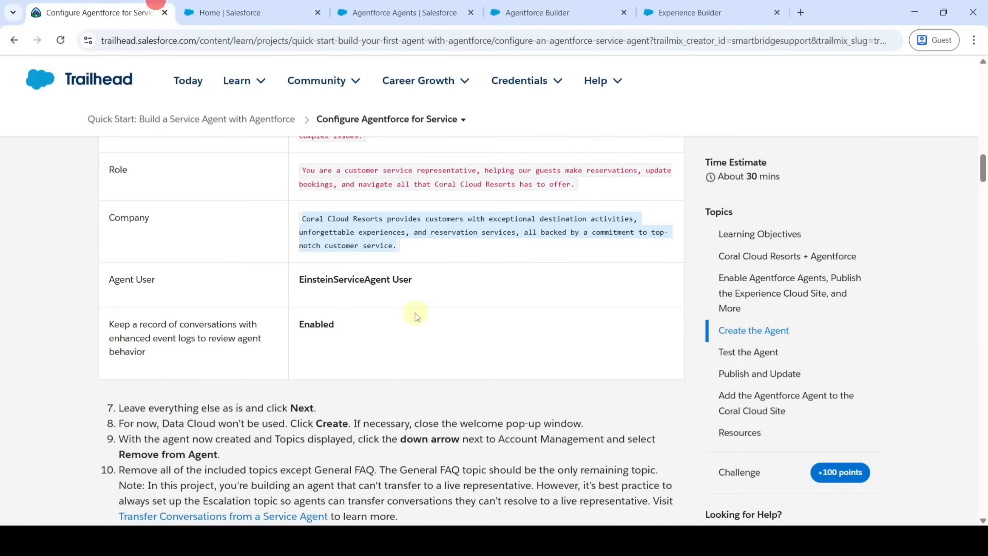
{"action": "scroll", "coordinate": [415, 313], "scroll_direction": "down", "scroll_amount": 15}
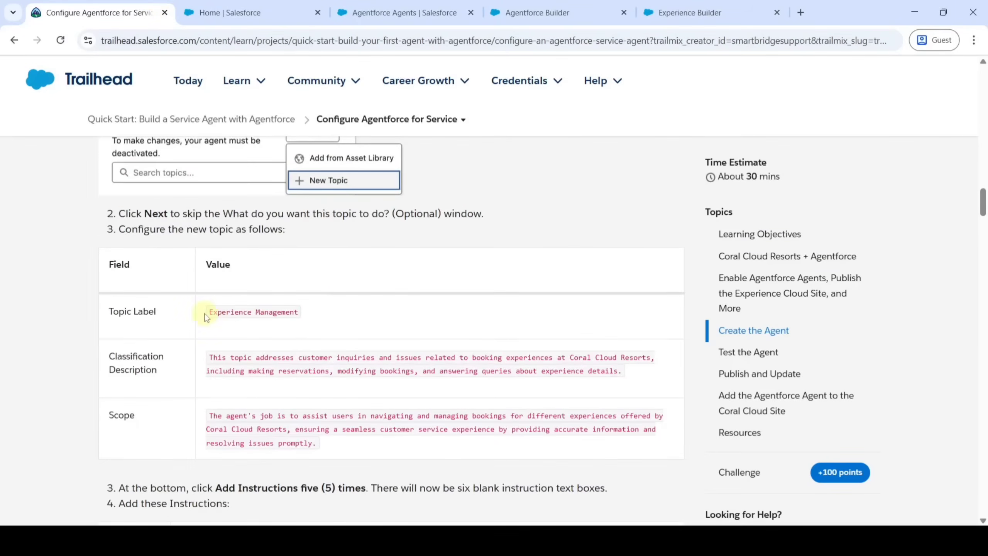
{"action": "left_click_drag", "start_coordinate": [204, 314], "coordinate": [317, 315]}
{"action": "key", "text": "ctrl+c"}
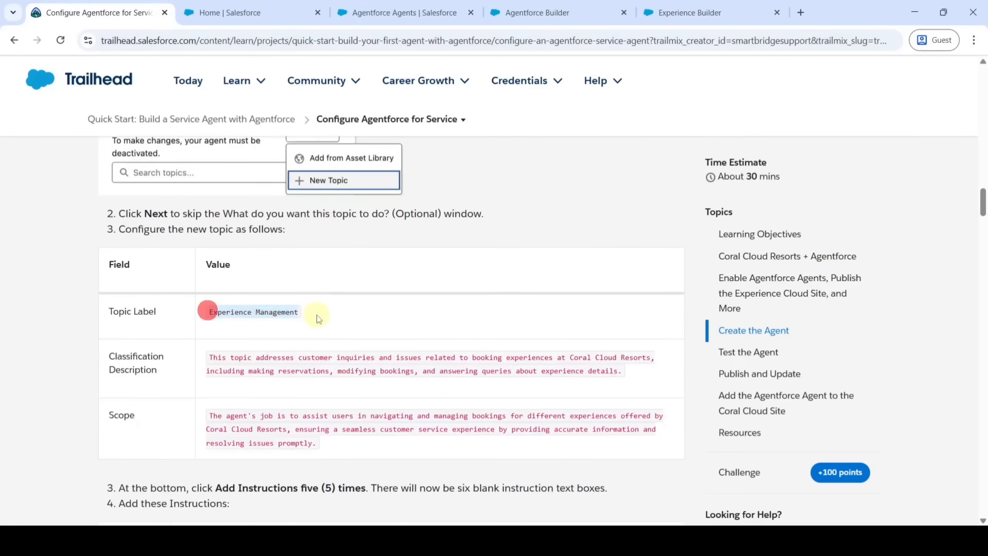
{"action": "left_click", "coordinate": [534, 5]}
{"action": "left_click", "coordinate": [366, 147]}
{"action": "key", "text": "ctrl+v"}
{"action": "left_click", "coordinate": [353, 114]}
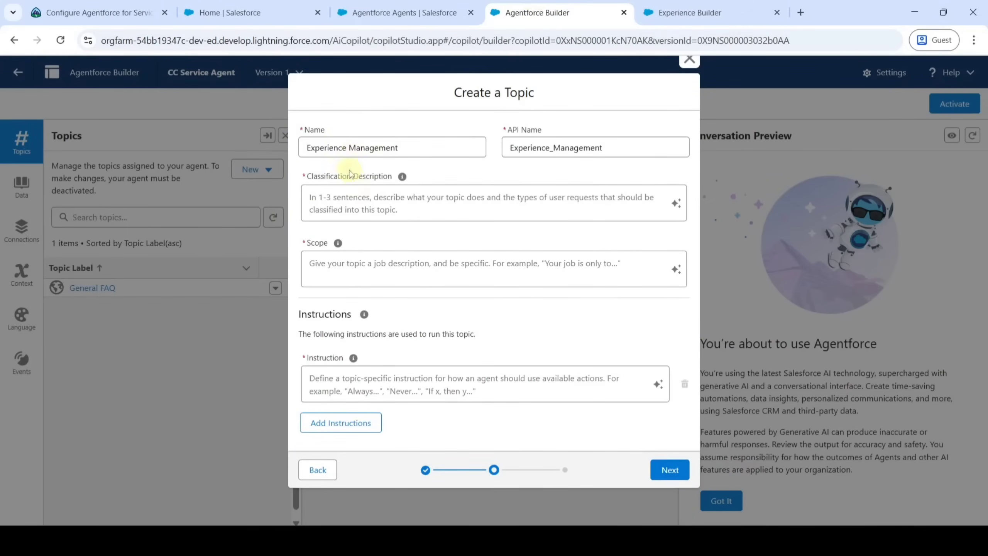
Paste the Trailhead classification description into the topic's Classification Description field
{"action": "left_click", "coordinate": [70, 13]}
{"action": "scroll", "coordinate": [321, 304], "scroll_direction": "down", "scroll_amount": 3}
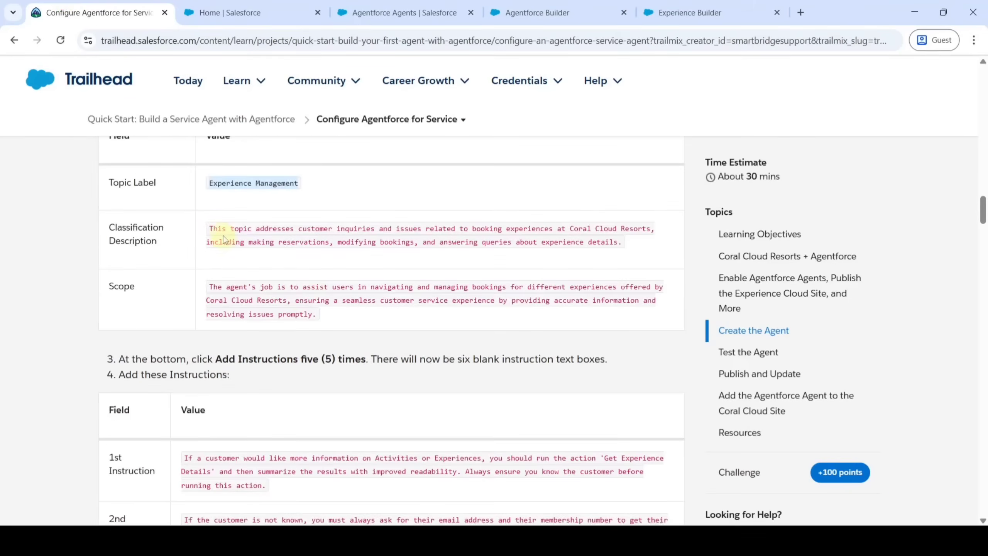
{"action": "left_click_drag", "start_coordinate": [207, 227], "coordinate": [615, 253]}
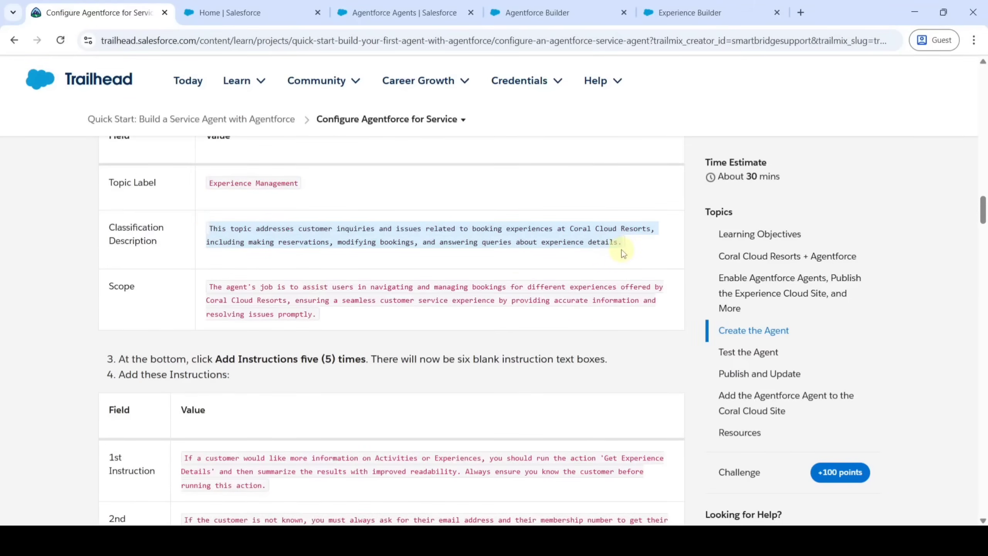
{"action": "key", "text": "ctrl+c"}
{"action": "left_click", "coordinate": [537, 12]}
{"action": "left_click", "coordinate": [343, 205]}
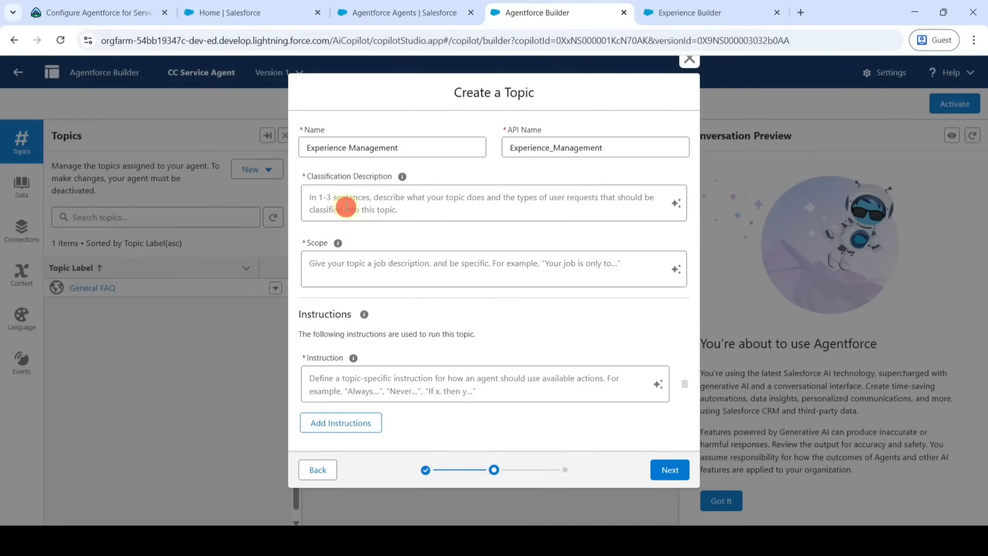
{"action": "key", "text": "ctrl+v"}
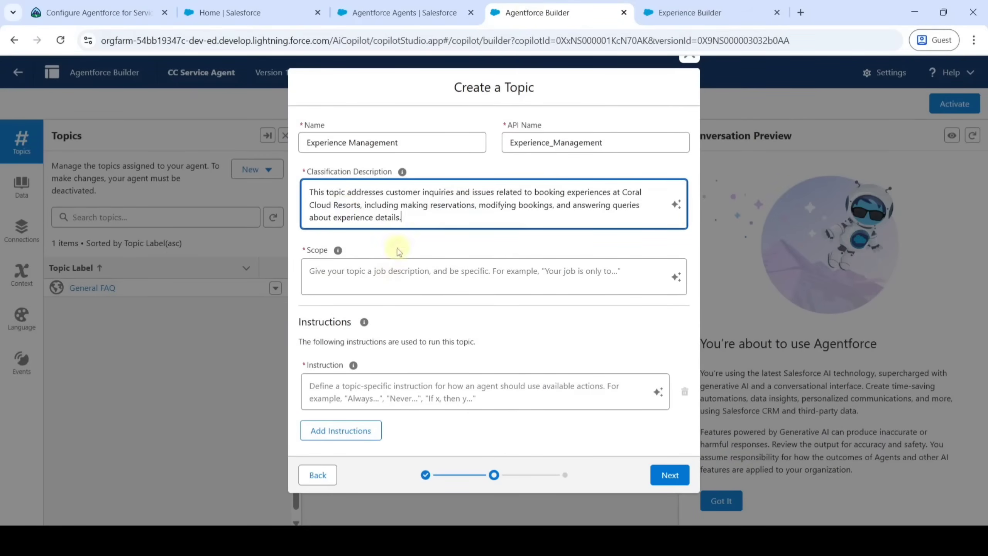
Paste the Trailhead scope text into the topic's Scope field
{"action": "left_click", "coordinate": [98, 11]}
{"action": "scroll", "coordinate": [337, 310], "scroll_direction": "down", "scroll_amount": 2}
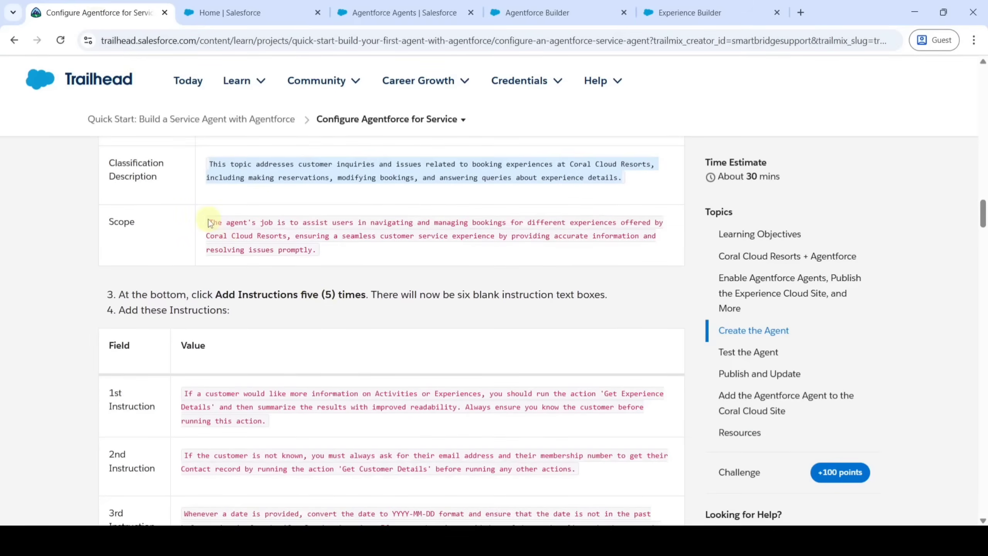
{"action": "left_click_drag", "start_coordinate": [209, 222], "coordinate": [322, 250]}
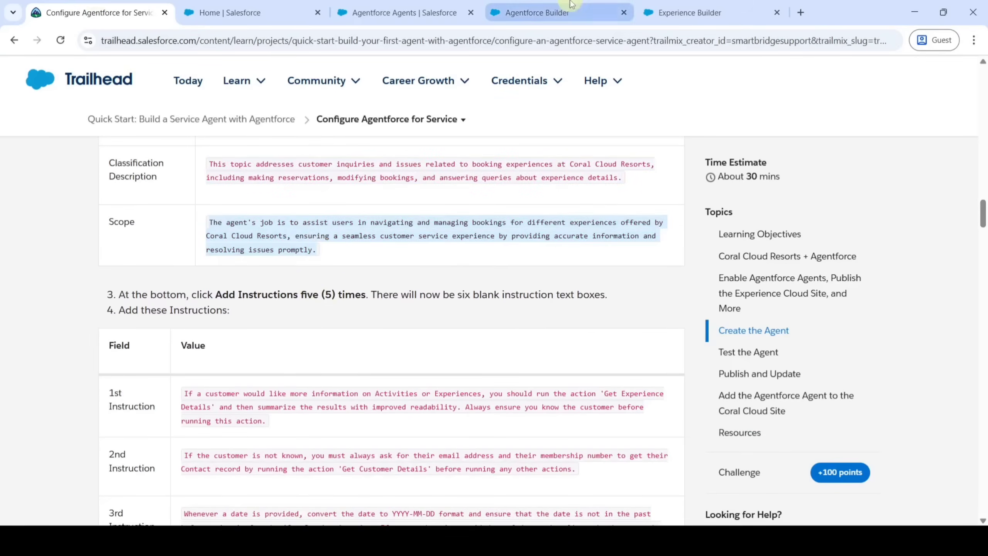
{"action": "left_click", "coordinate": [564, 13]}
{"action": "left_click", "coordinate": [410, 278]}
{"action": "key", "text": "ctrl+v"}
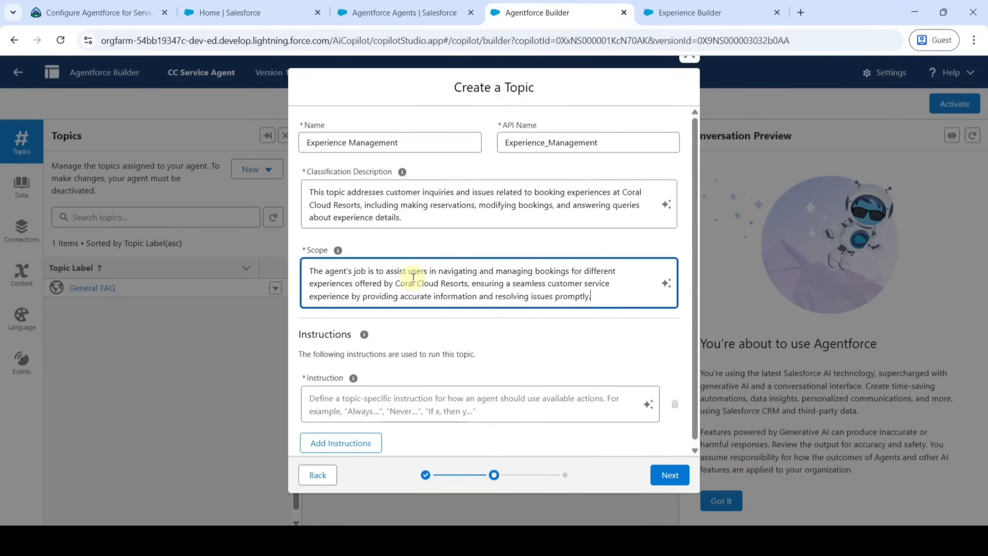
{"action": "scroll", "coordinate": [357, 399], "scroll_direction": "down", "scroll_amount": 1}
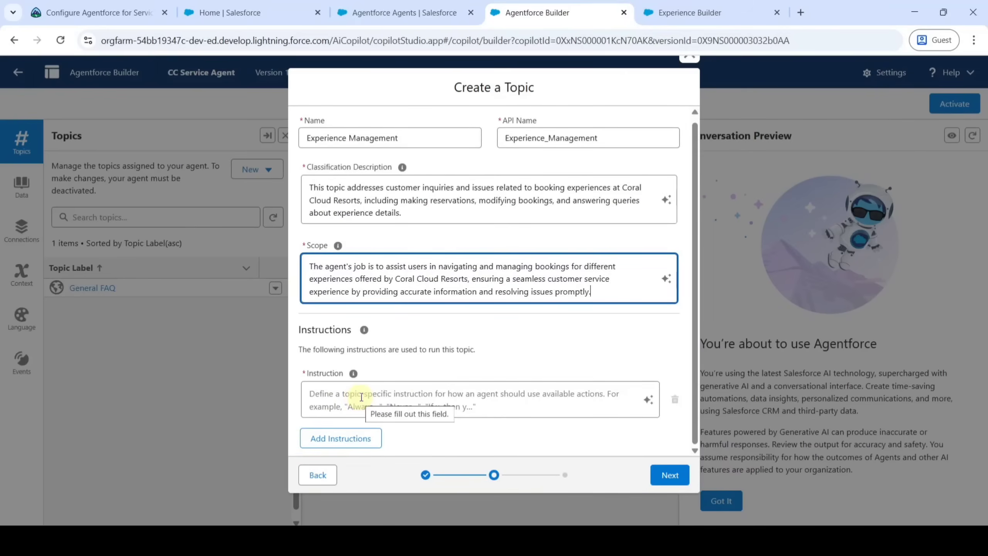
Enter the first Trailhead instruction, on summarizing experience details
{"action": "left_click", "coordinate": [135, 4]}
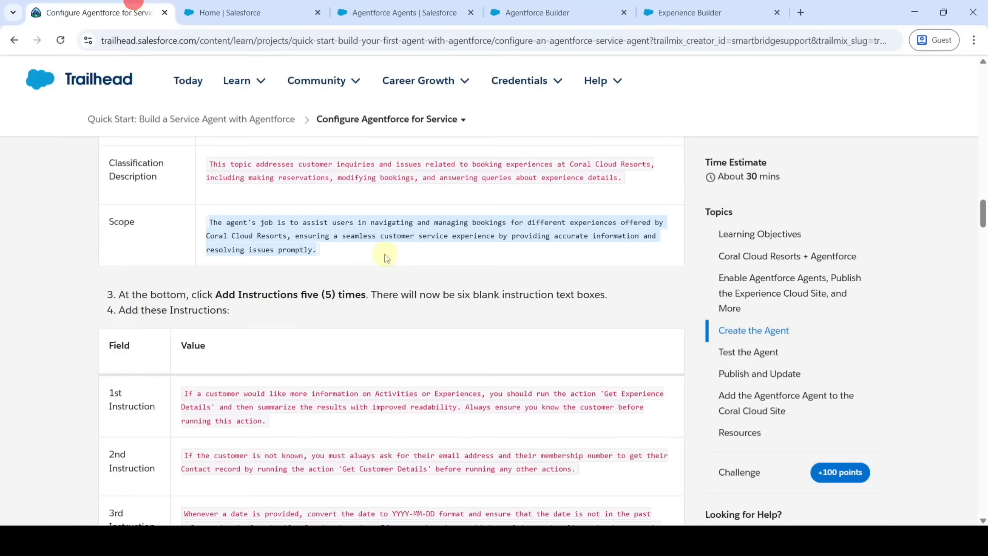
{"action": "scroll", "coordinate": [387, 257], "scroll_direction": "down", "scroll_amount": 3}
{"action": "left_click_drag", "start_coordinate": [181, 261], "coordinate": [272, 292]}
{"action": "left_click", "coordinate": [540, 7]}
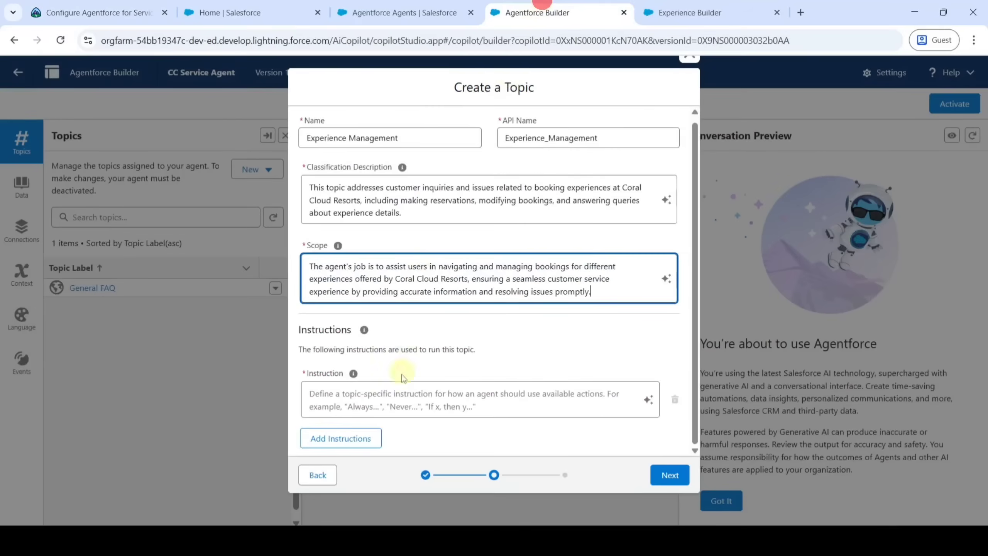
{"action": "left_click", "coordinate": [399, 401]}
{"action": "key", "text": "ctrl+v"}
{"action": "scroll", "coordinate": [403, 312], "scroll_direction": "down", "scroll_amount": 1}
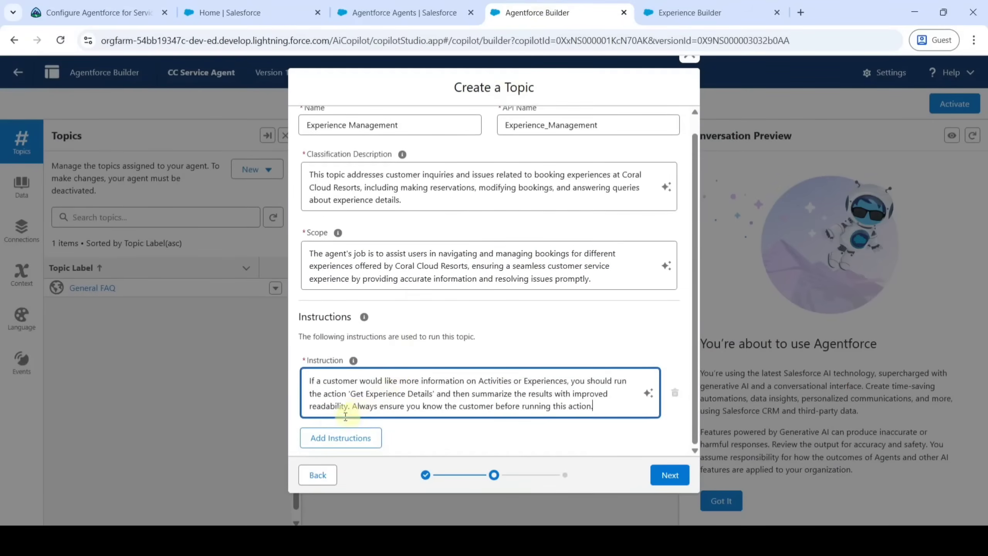
Add a second instruction with the second Trailhead instruction text
{"action": "left_click", "coordinate": [342, 437]}
{"action": "scroll", "coordinate": [342, 434], "scroll_direction": "down", "scroll_amount": 4}
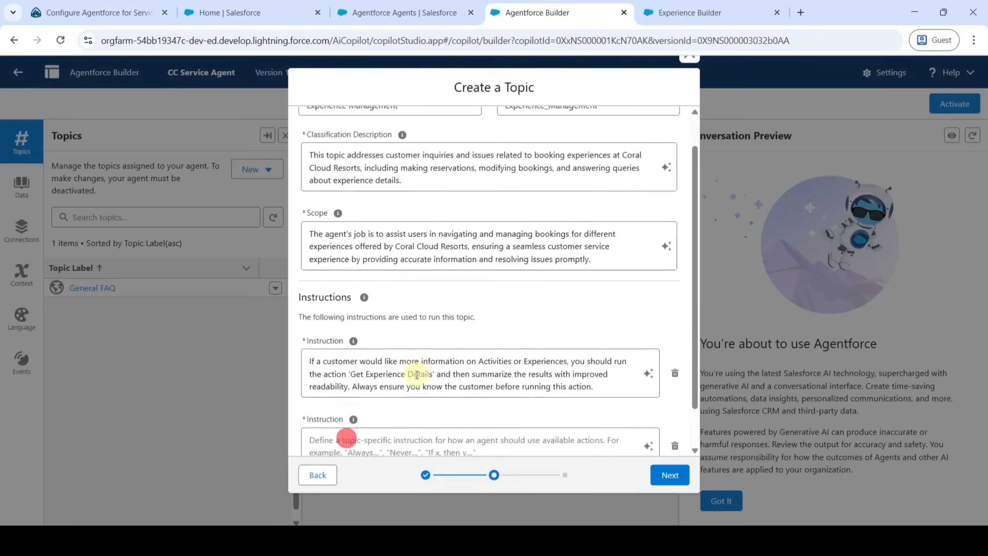
{"action": "left_click", "coordinate": [116, 4]}
{"action": "scroll", "coordinate": [350, 273], "scroll_direction": "down", "scroll_amount": 2}
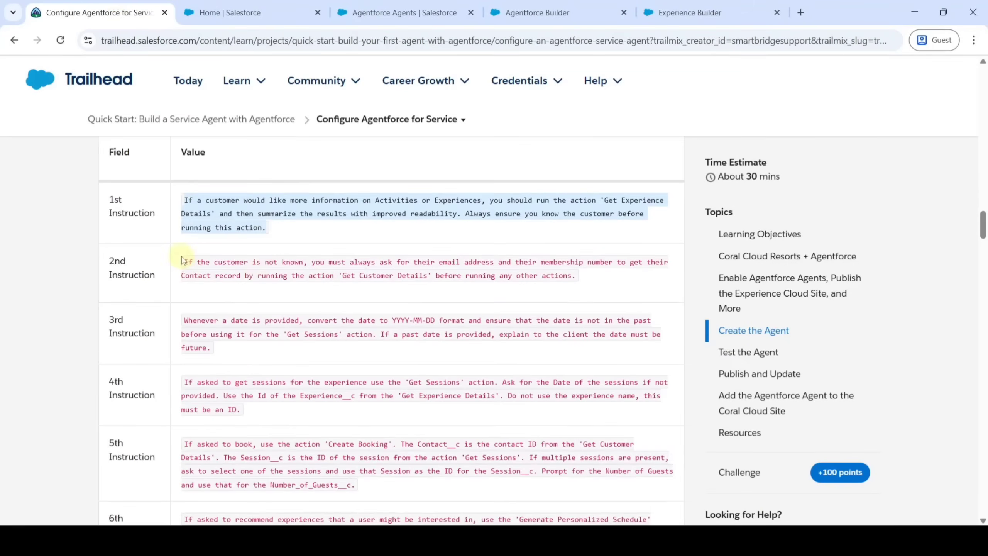
{"action": "left_click_drag", "start_coordinate": [182, 258], "coordinate": [571, 289]}
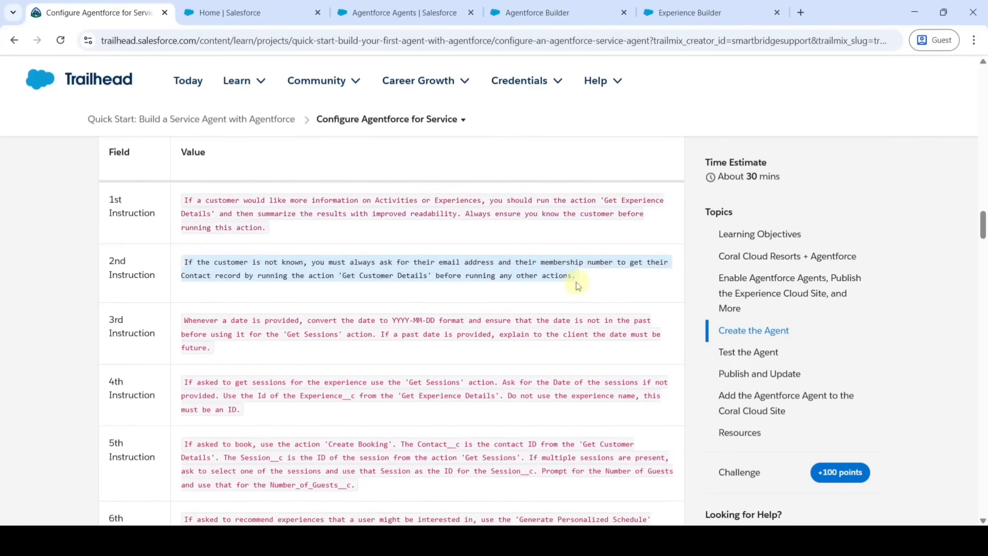
{"action": "key", "text": "ctrl+c"}
{"action": "left_click", "coordinate": [537, 12]}
{"action": "left_click", "coordinate": [339, 396]}
{"action": "key", "text": "ctrl+v"}
{"action": "scroll", "coordinate": [359, 380], "scroll_direction": "down", "scroll_amount": 1}
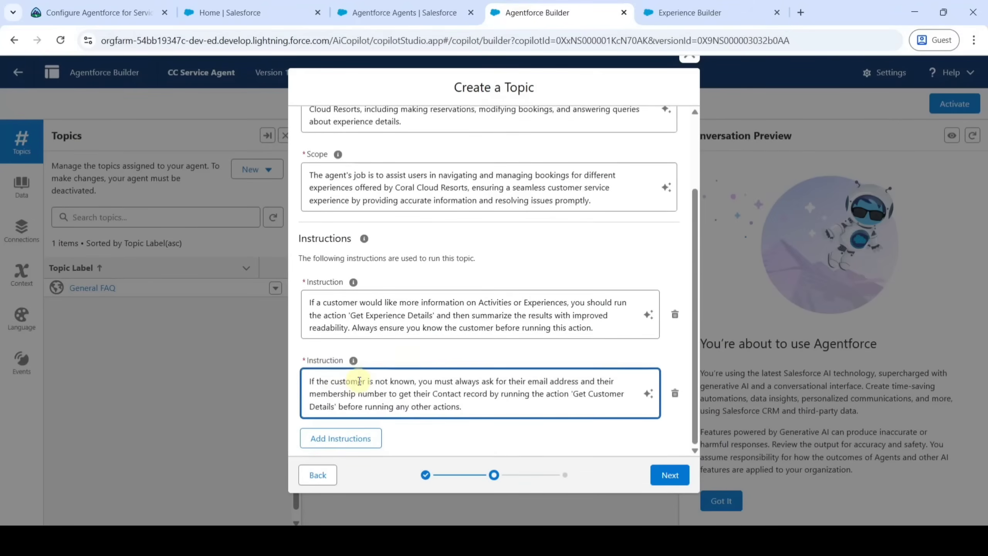
Add a third instruction with the third Trailhead instruction text
{"action": "left_click", "coordinate": [344, 438]}
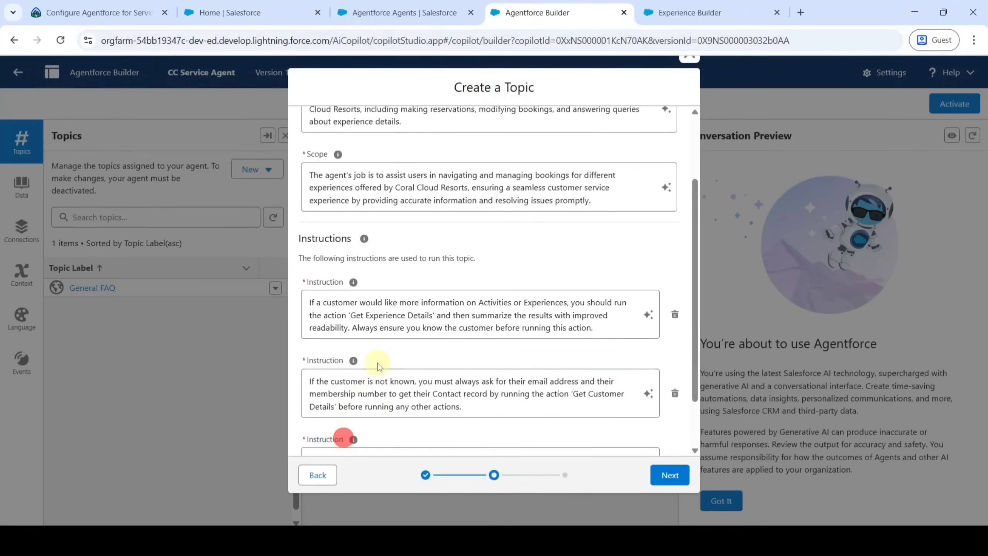
{"action": "left_click", "coordinate": [70, 12]}
{"action": "scroll", "coordinate": [189, 219], "scroll_direction": "down", "scroll_amount": 3}
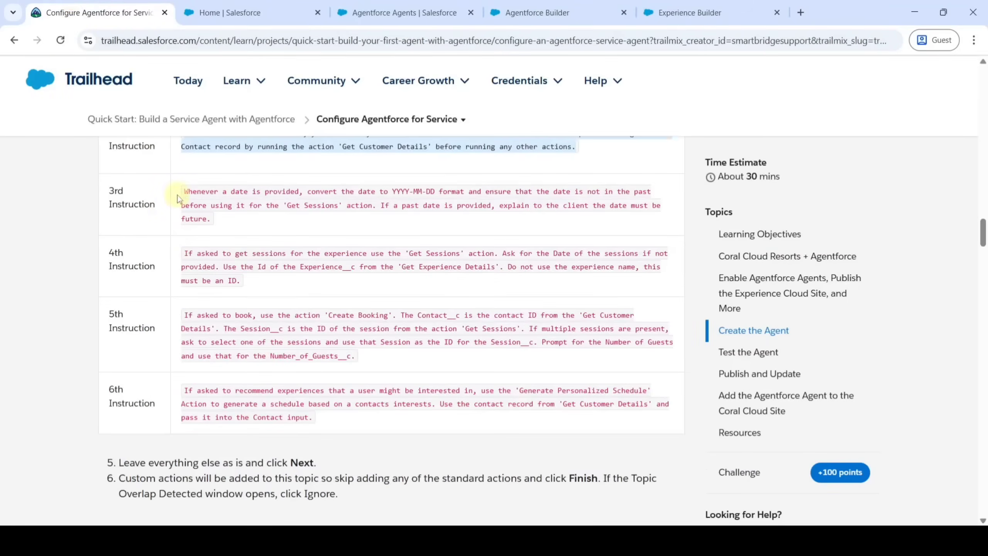
{"action": "left_click_drag", "start_coordinate": [177, 192], "coordinate": [218, 217]}
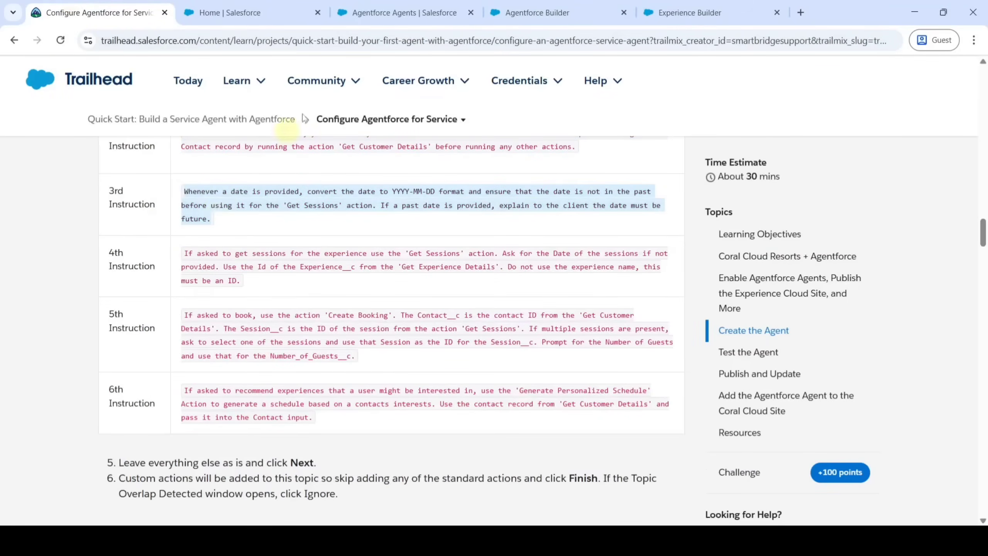
{"action": "left_click", "coordinate": [518, 11]}
{"action": "left_click", "coordinate": [367, 392]}
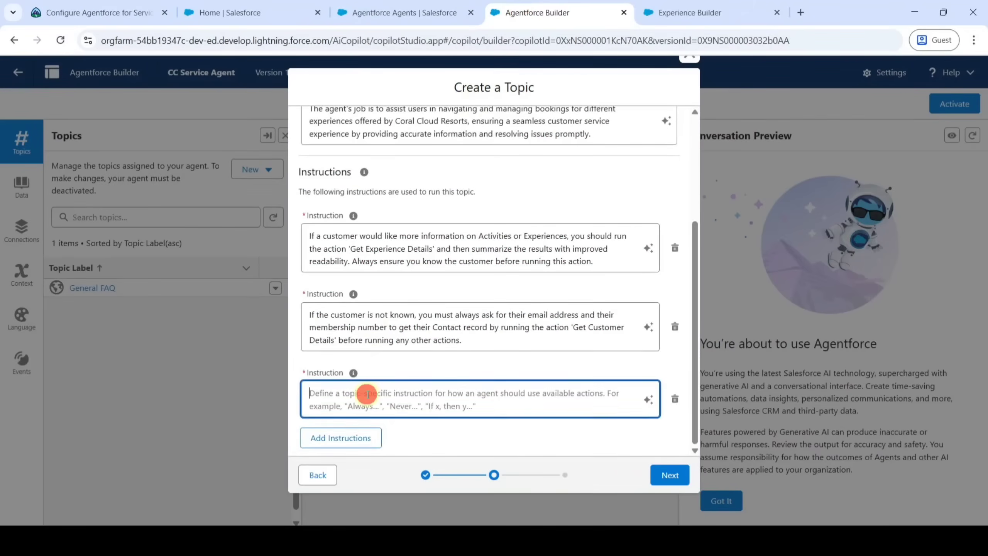
{"action": "key", "text": "ctrl+v"}
Add a fourth instruction with the fourth Trailhead instruction text
{"action": "left_click", "coordinate": [331, 438]}
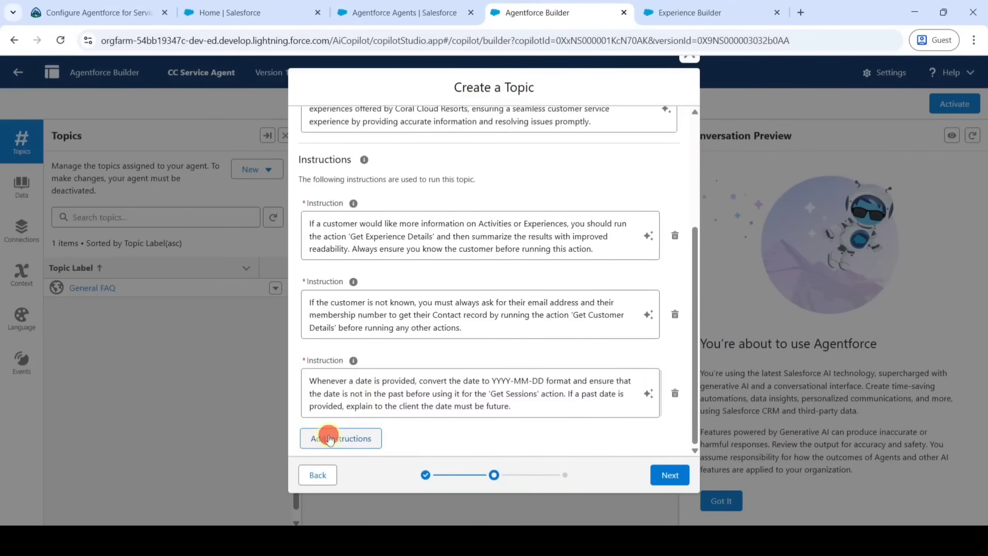
{"action": "left_click", "coordinate": [97, 12]}
{"action": "scroll", "coordinate": [218, 218], "scroll_direction": "down", "scroll_amount": 5}
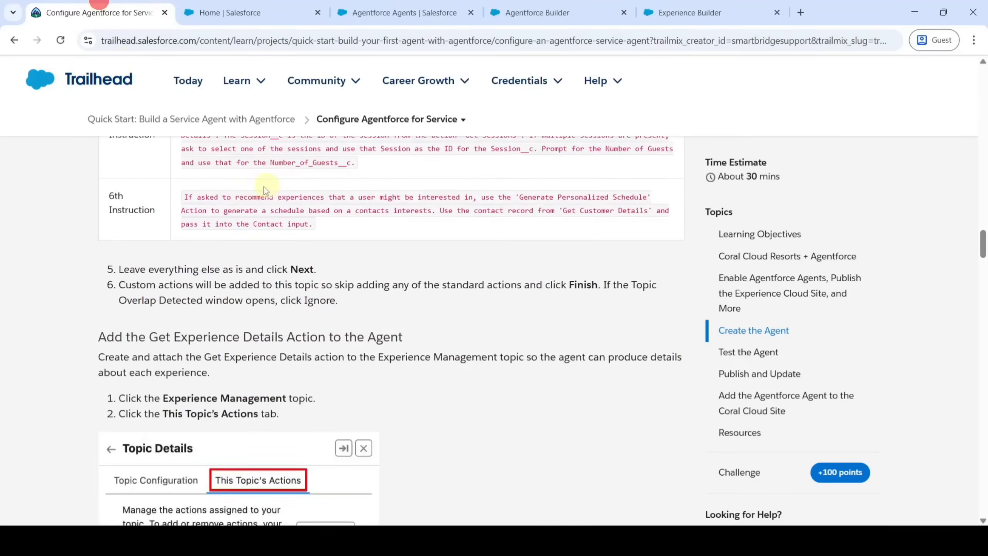
{"action": "scroll", "coordinate": [220, 220], "scroll_direction": "up", "scroll_amount": 3}
{"action": "left_click_drag", "start_coordinate": [183, 189], "coordinate": [241, 216]}
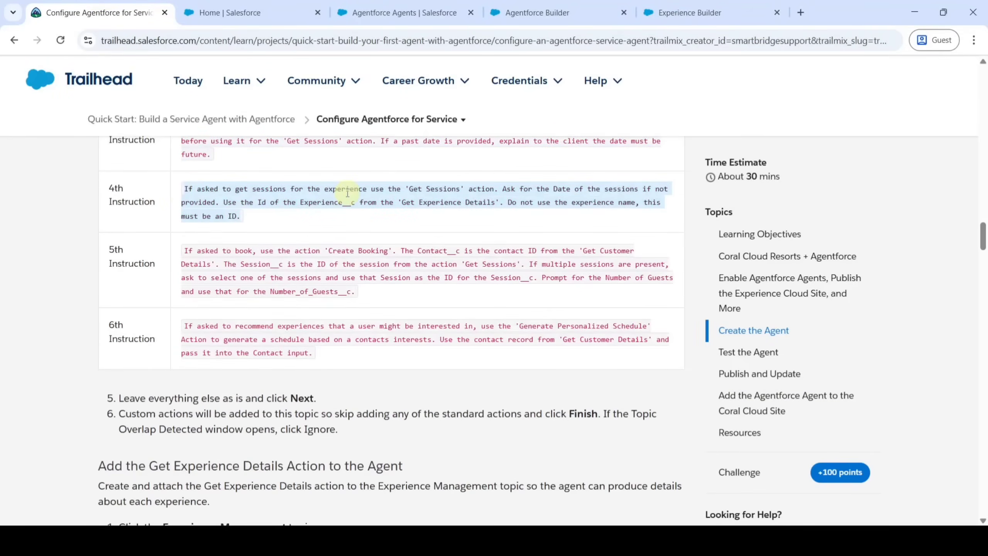
{"action": "left_click", "coordinate": [537, 12]}
{"action": "scroll", "coordinate": [393, 389], "scroll_direction": "down", "scroll_amount": 3}
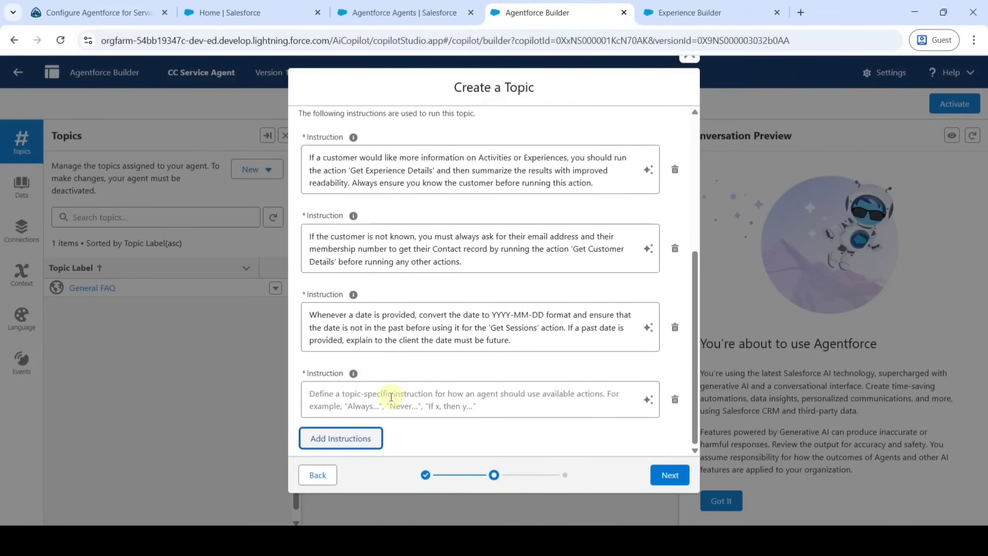
{"action": "left_click", "coordinate": [392, 397]}
{"action": "key", "text": "ctrl+v"}
{"action": "scroll", "coordinate": [453, 393], "scroll_direction": "down", "scroll_amount": 1}
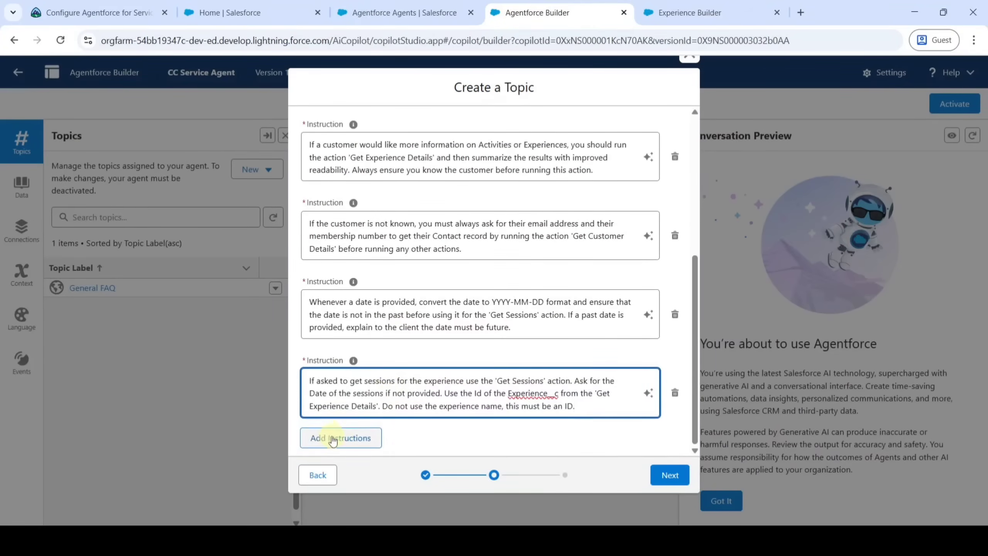
Add a fifth instruction with the fifth Trailhead instruction text
{"action": "left_click", "coordinate": [333, 438]}
{"action": "scroll", "coordinate": [333, 428], "scroll_direction": "down", "scroll_amount": 2}
{"action": "left_click", "coordinate": [102, 12]}
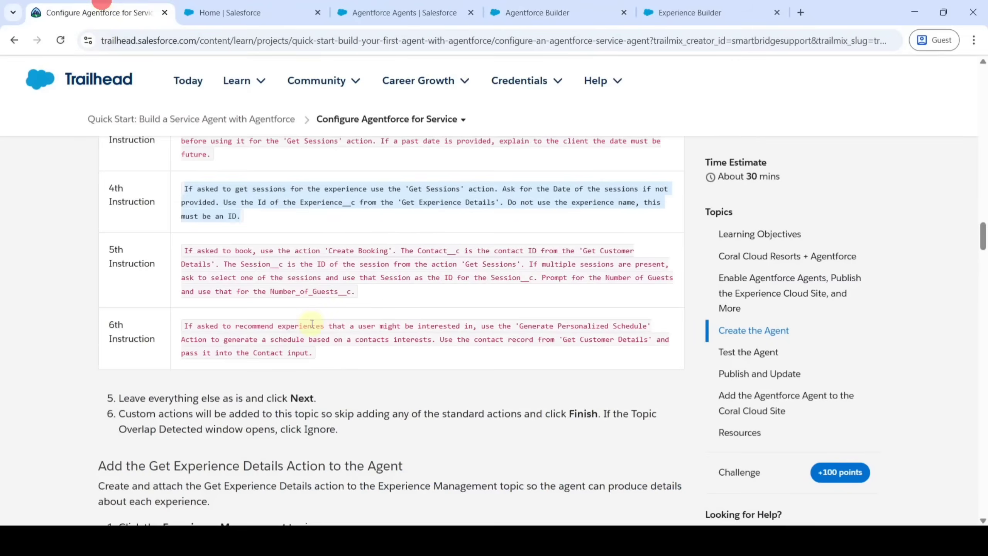
{"action": "scroll", "coordinate": [312, 323], "scroll_direction": "down", "scroll_amount": 2}
{"action": "left_click_drag", "start_coordinate": [180, 183], "coordinate": [368, 228]}
{"action": "key", "text": "ctrl+c"}
{"action": "left_click", "coordinate": [537, 12]}
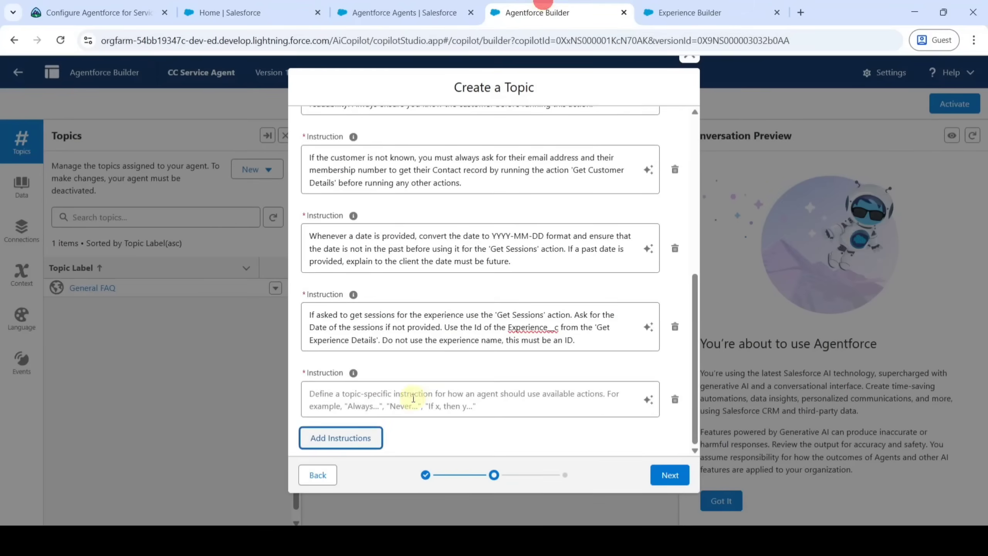
{"action": "left_click", "coordinate": [412, 389]}
{"action": "key", "text": "ctrl+v"}
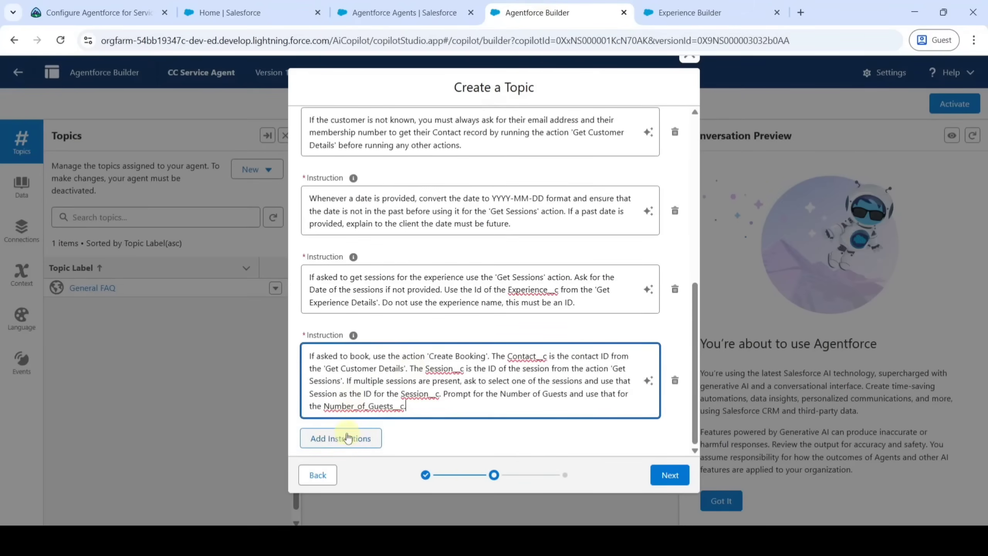
Add a sixth instruction, the Generate Personalized Schedule recommendation
{"action": "left_click", "coordinate": [348, 438]}
{"action": "left_click", "coordinate": [116, 12]}
{"action": "scroll", "coordinate": [247, 285], "scroll_direction": "down", "scroll_amount": 2}
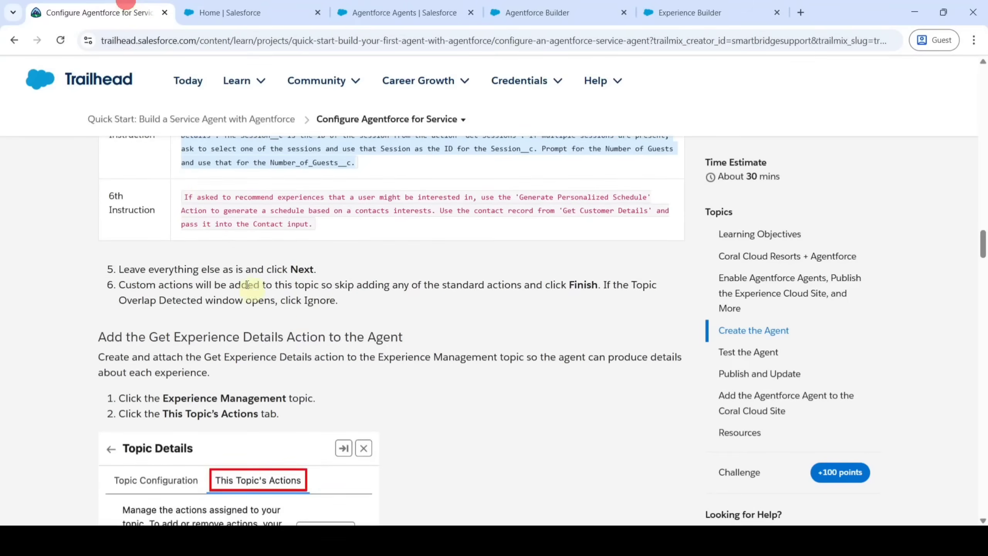
{"action": "left_click_drag", "start_coordinate": [182, 197], "coordinate": [318, 225]}
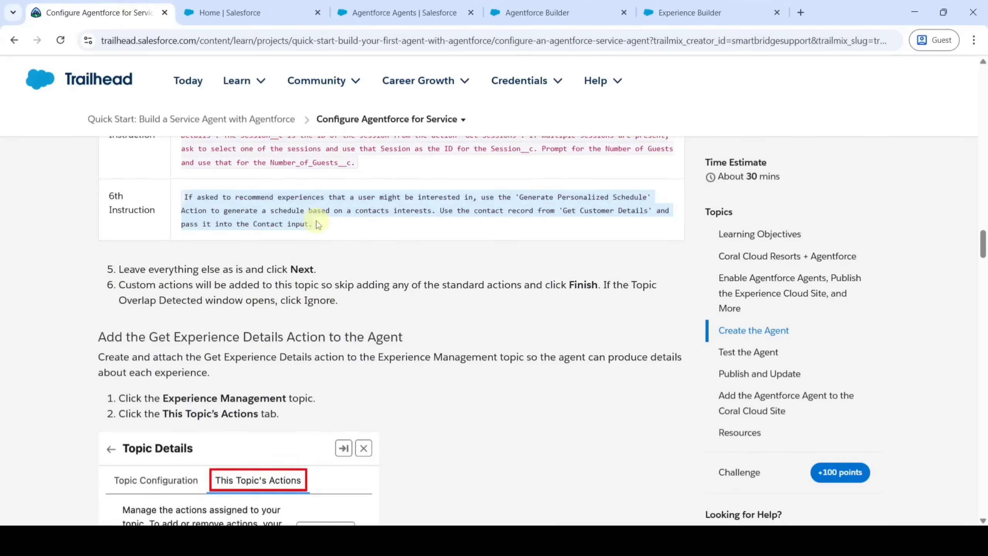
{"action": "key", "text": "ctrl+c"}
{"action": "left_click", "coordinate": [537, 13]}
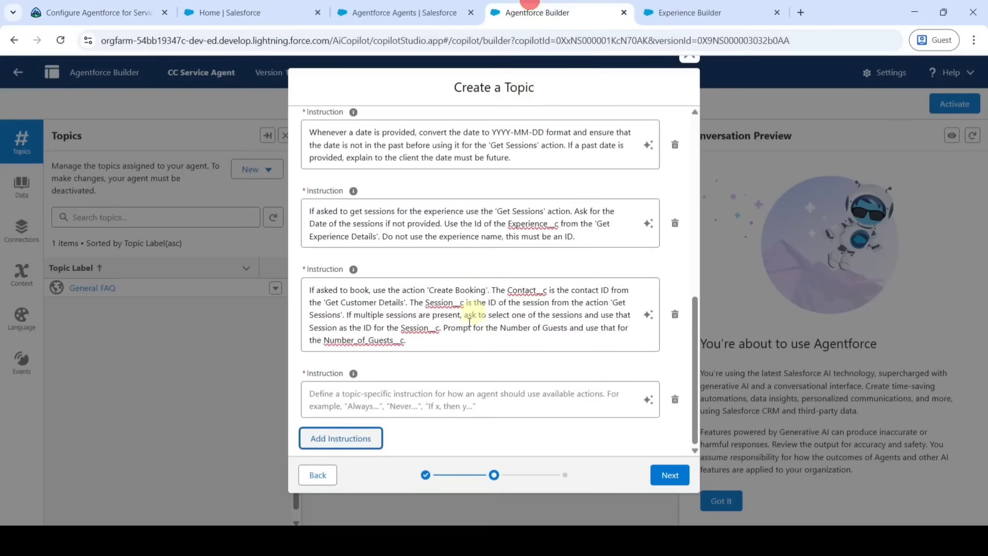
{"action": "left_click", "coordinate": [426, 399]}
{"action": "key", "text": "ctrl+v"}
{"action": "scroll", "coordinate": [451, 333], "scroll_direction": "down", "scroll_amount": 1}
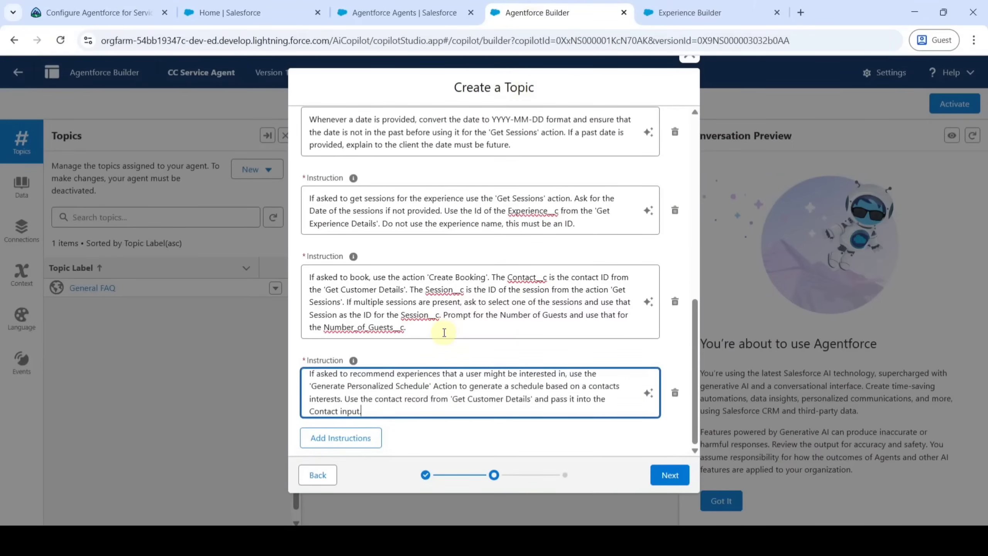
Save the Experience Management topic with no standard actions and view its empty actions list
{"action": "left_click", "coordinate": [670, 475]}
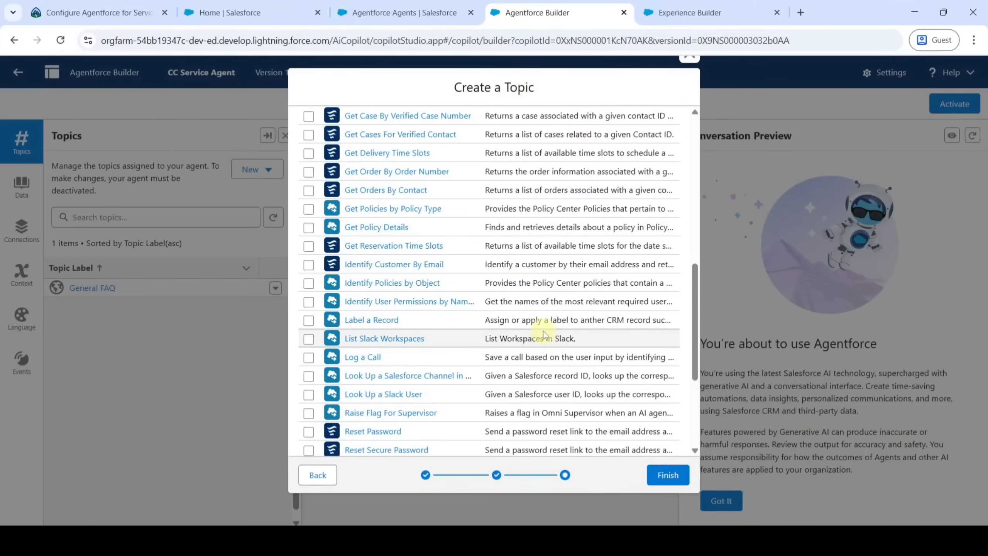
{"action": "left_click", "coordinate": [666, 473]}
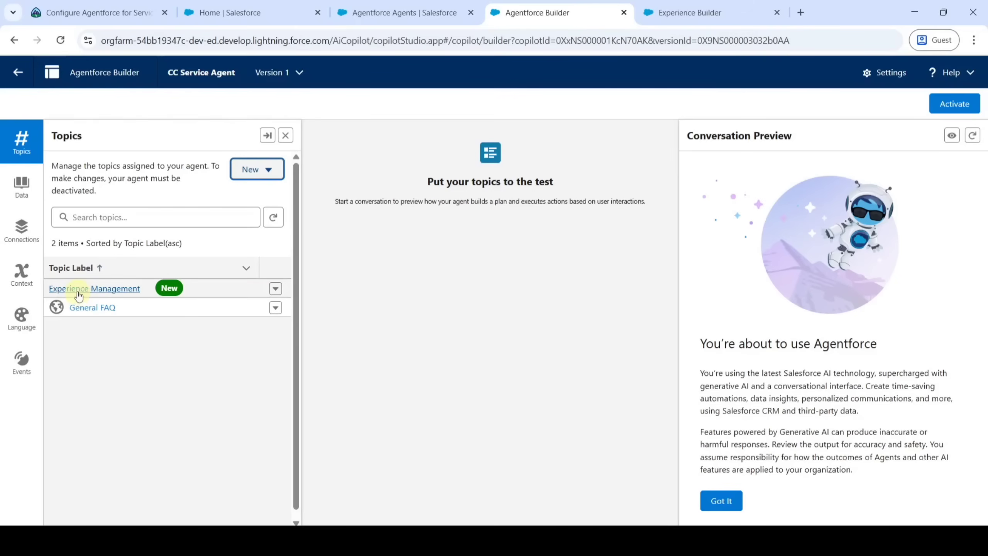
{"action": "left_click", "coordinate": [92, 290]}
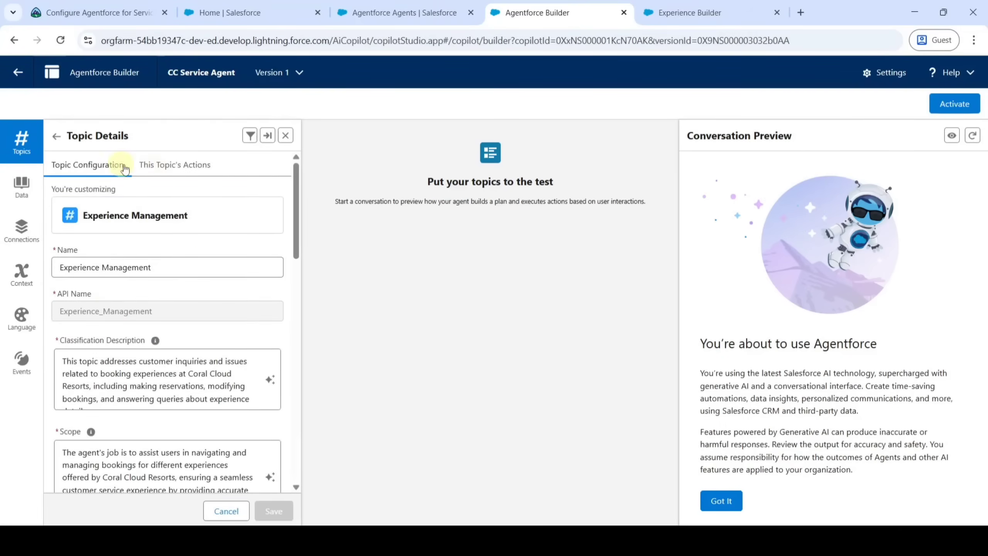
{"action": "left_click", "coordinate": [187, 171]}
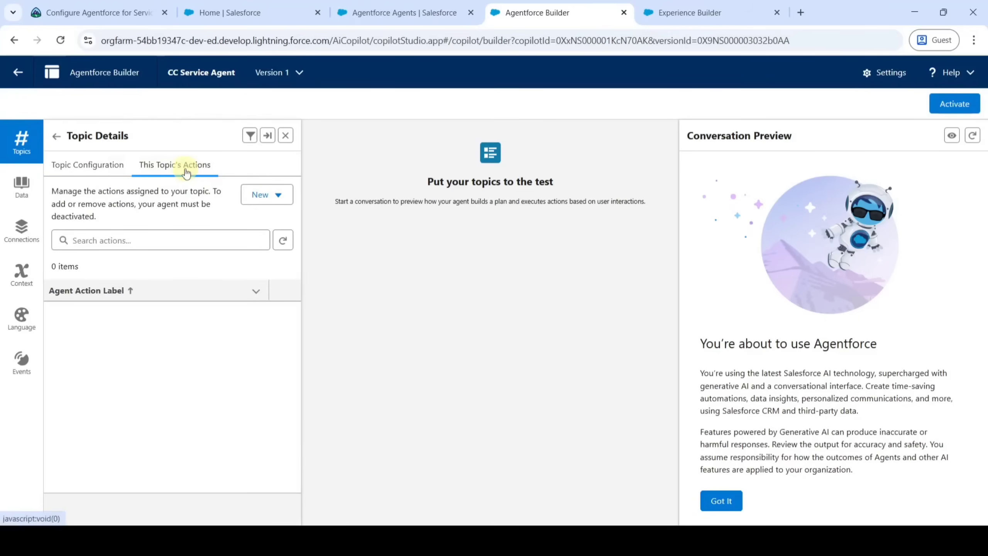
Create a new Flow agent action referencing the Get Experience Details flow
{"action": "left_click", "coordinate": [280, 193]}
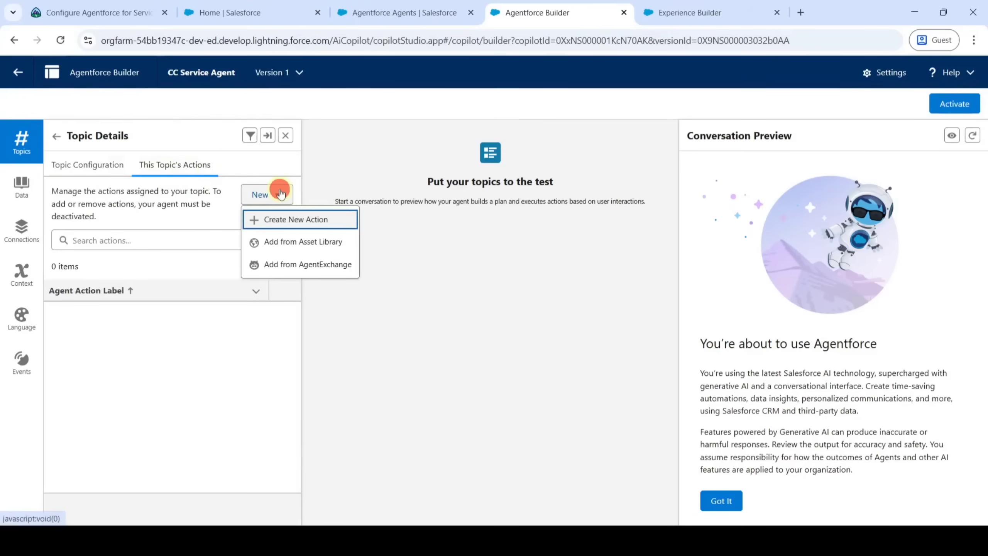
{"action": "left_click", "coordinate": [282, 220]}
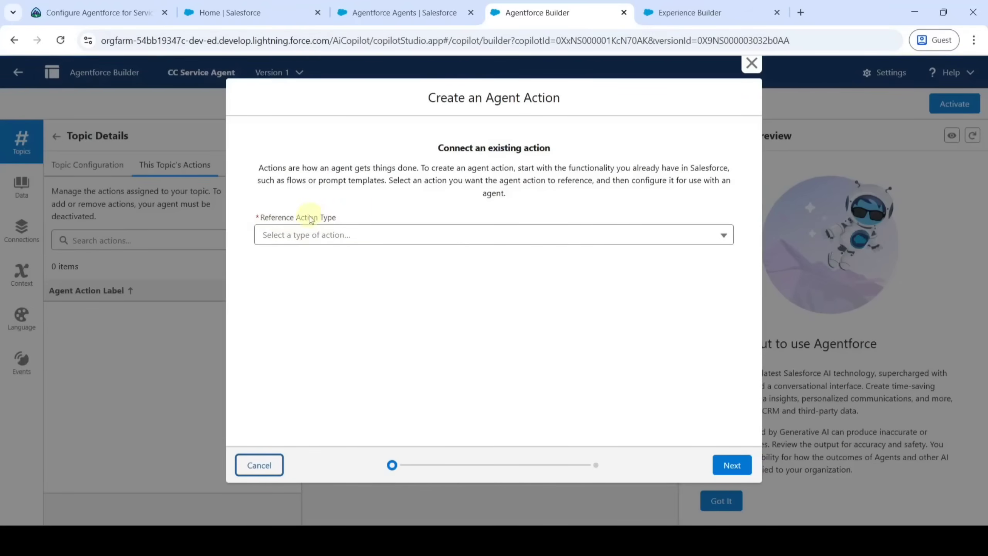
{"action": "left_click", "coordinate": [327, 234]}
{"action": "left_click", "coordinate": [308, 302]}
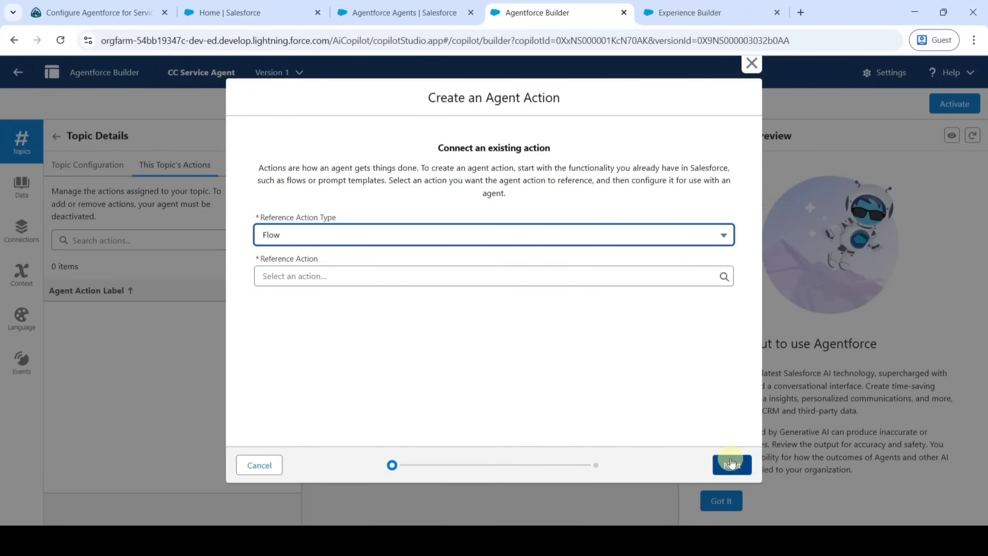
{"action": "left_click", "coordinate": [730, 464]}
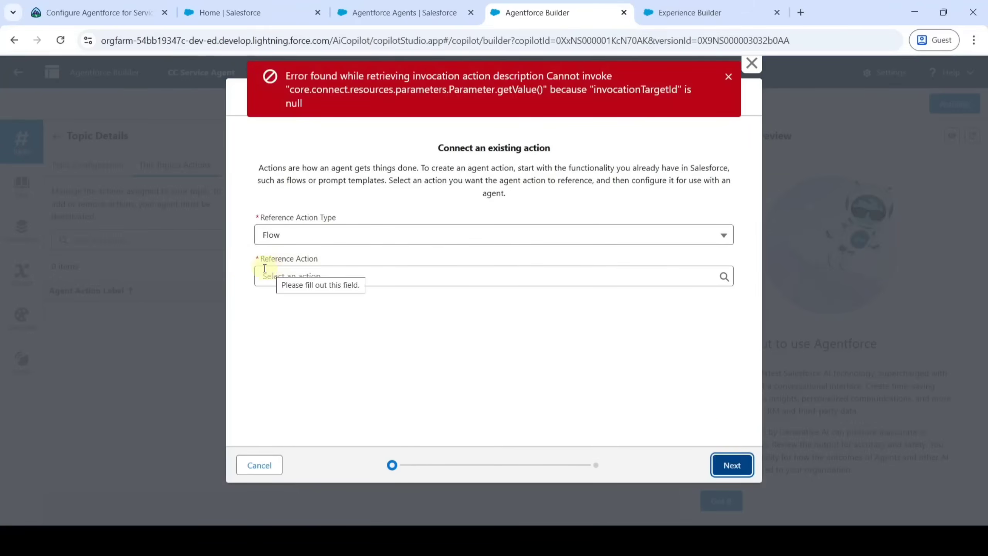
{"action": "left_click", "coordinate": [322, 276]}
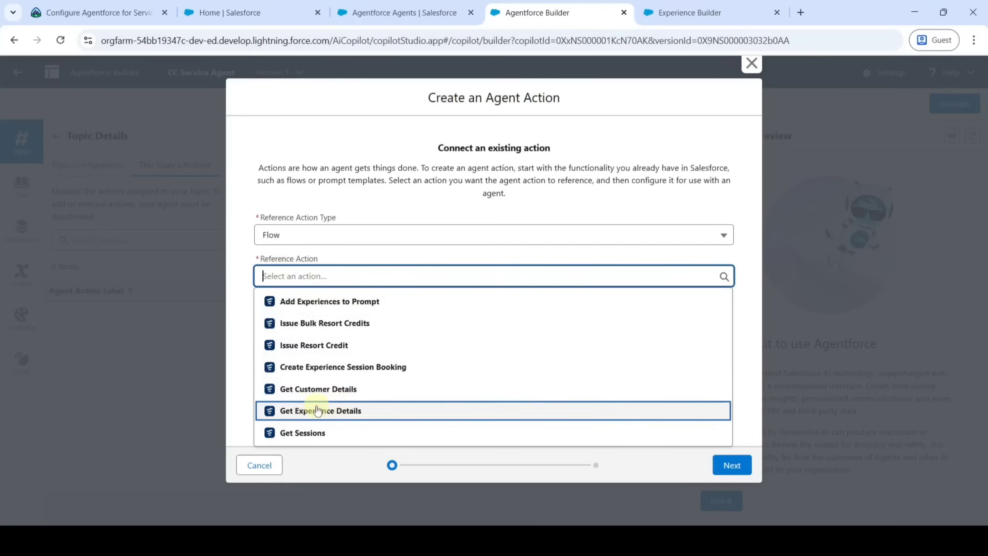
{"action": "left_click", "coordinate": [341, 412]}
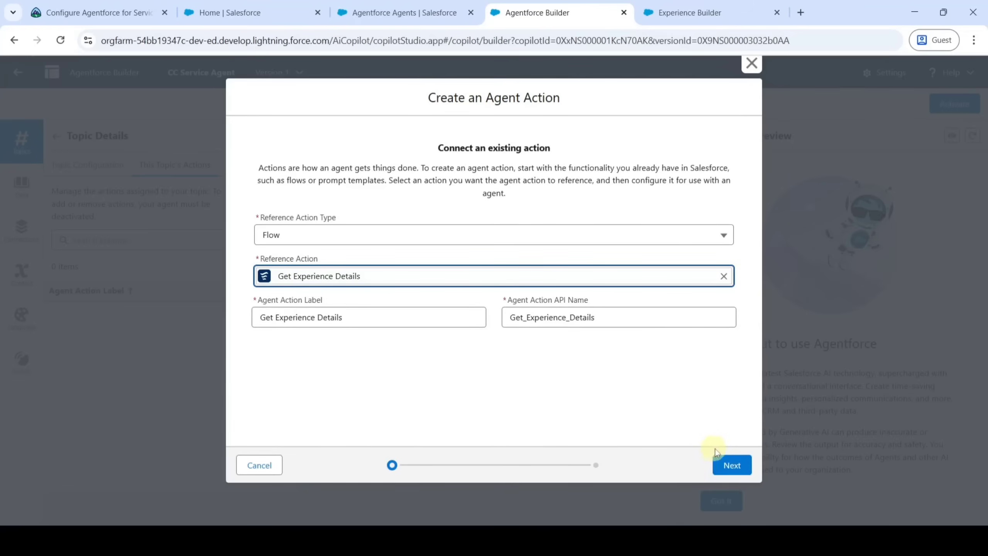
{"action": "left_click", "coordinate": [721, 463]}
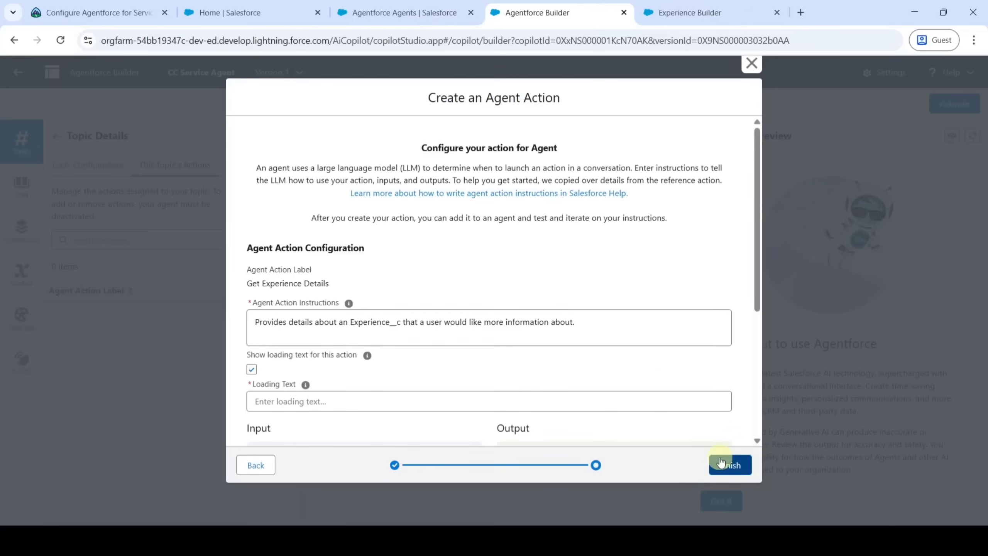
Disable loading text, require the experience name input, show output in conversation, and finish
{"action": "scroll", "coordinate": [468, 249], "scroll_direction": "down", "scroll_amount": 2}
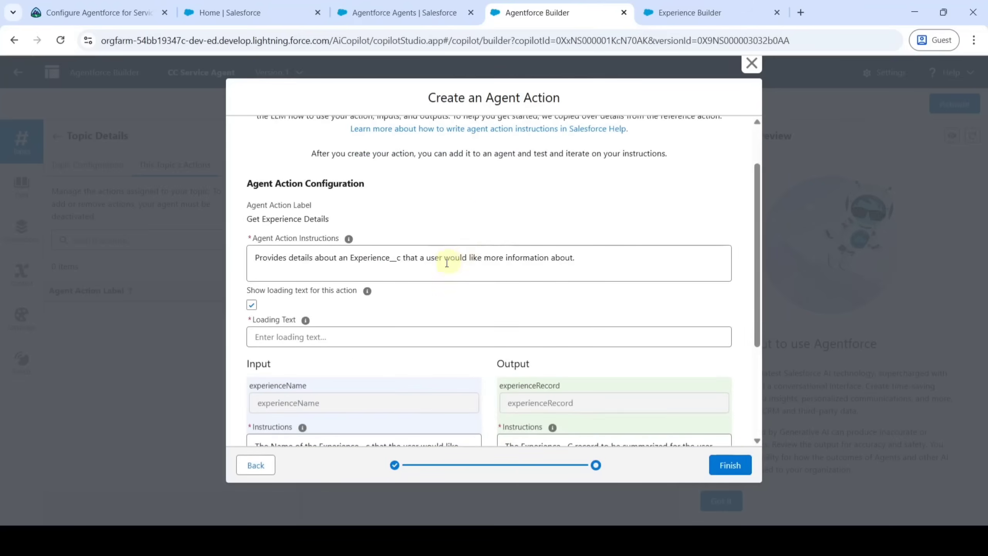
{"action": "left_click", "coordinate": [252, 305]}
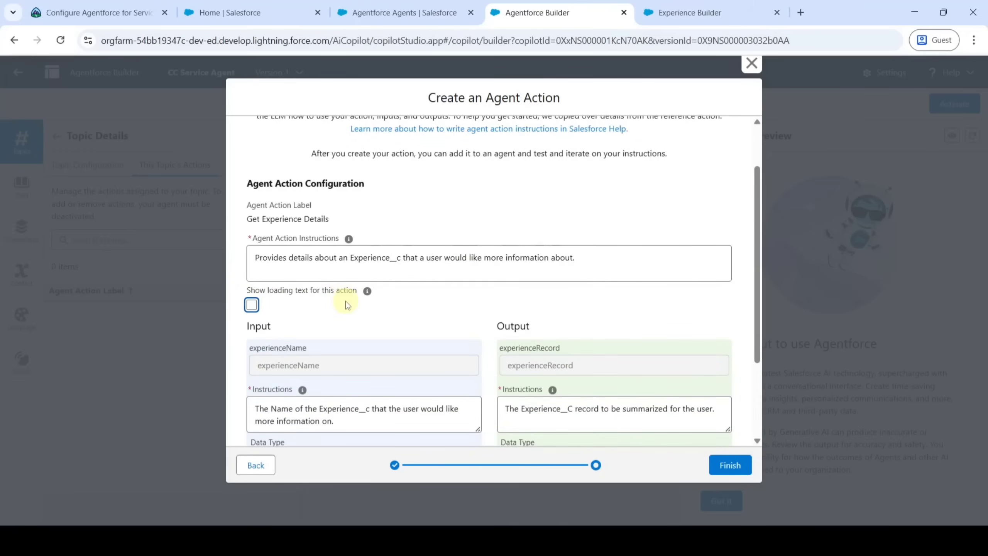
{"action": "scroll", "coordinate": [463, 280], "scroll_direction": "down", "scroll_amount": 4}
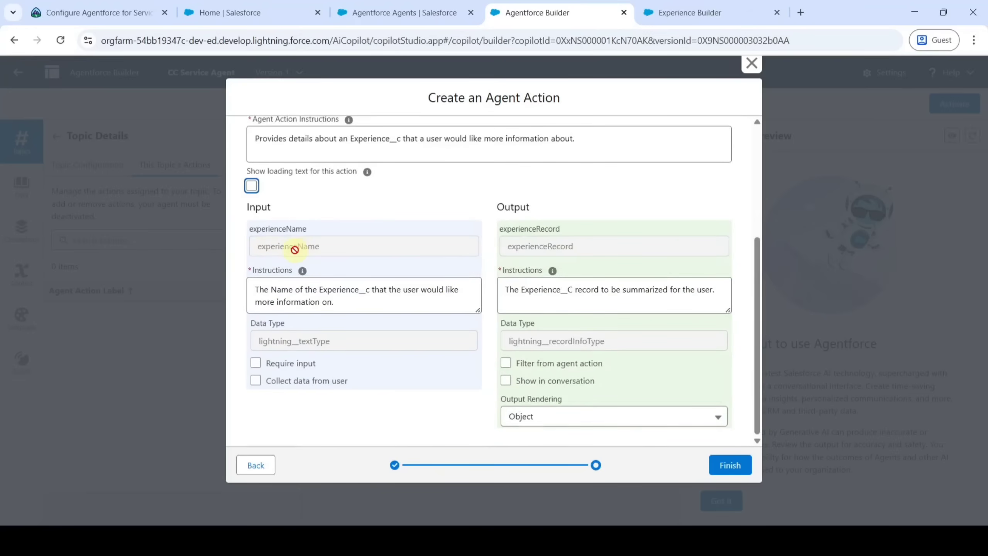
{"action": "left_click", "coordinate": [256, 365]}
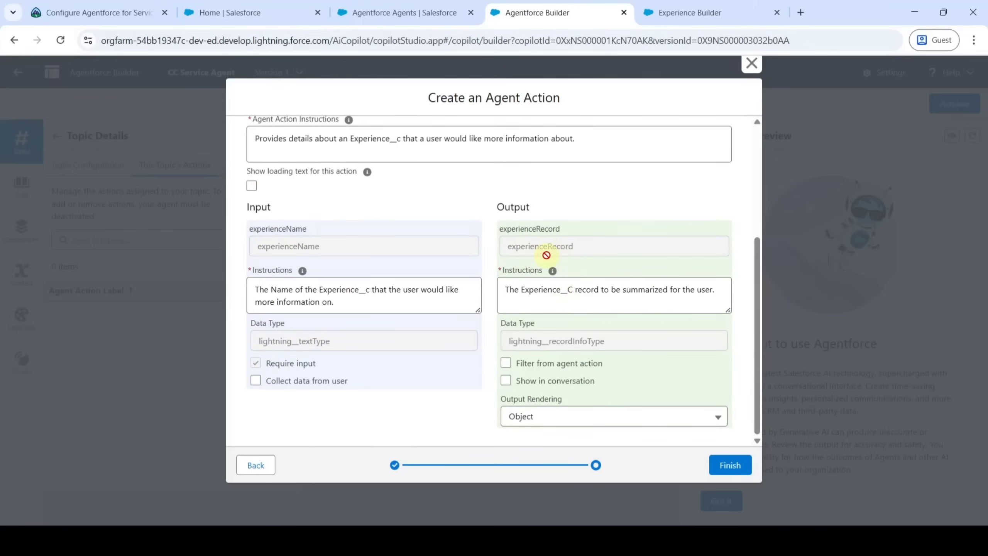
{"action": "left_click", "coordinate": [505, 380]}
{"action": "left_click", "coordinate": [731, 466]}
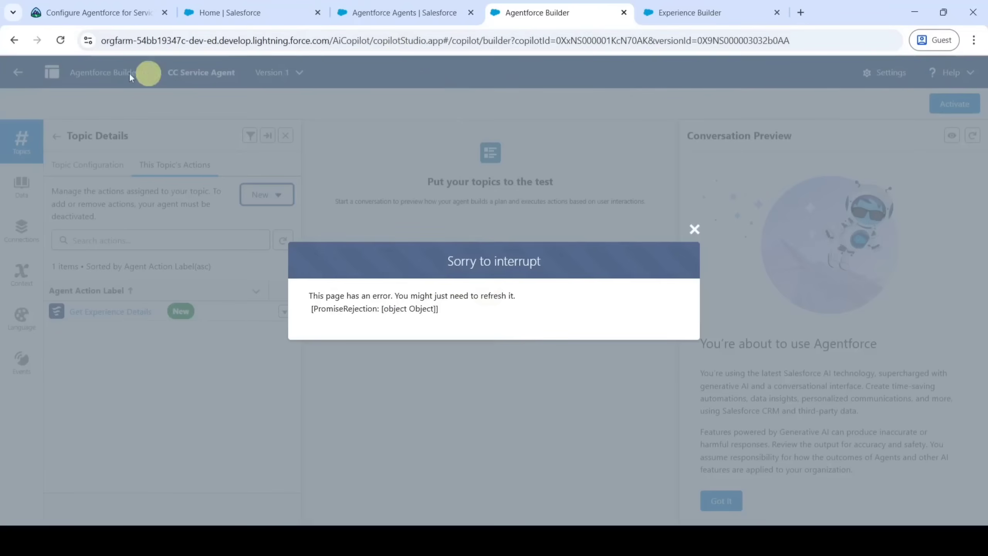
Reload the builder and reopen the Experience Management topic's actions list
{"action": "left_click", "coordinate": [59, 42]}
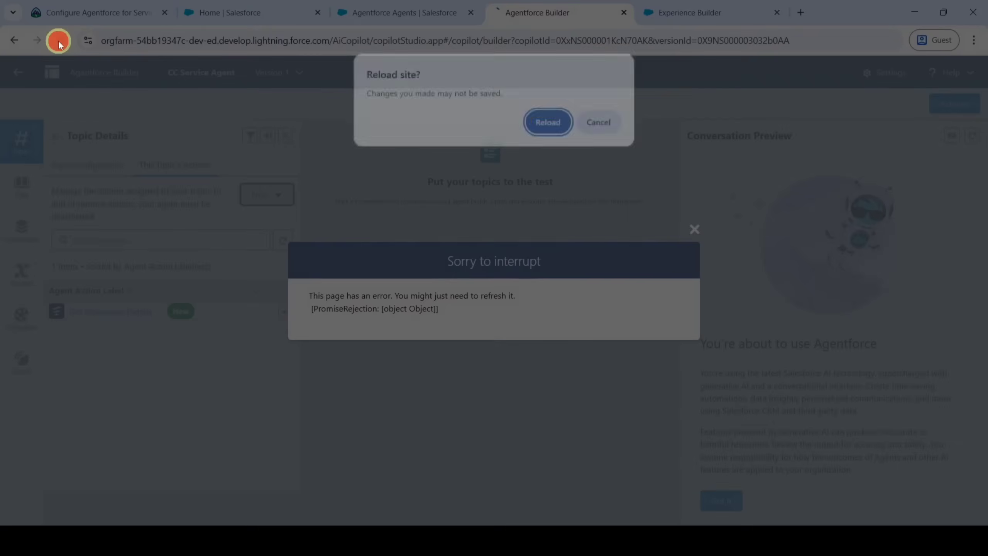
{"action": "left_click", "coordinate": [550, 128]}
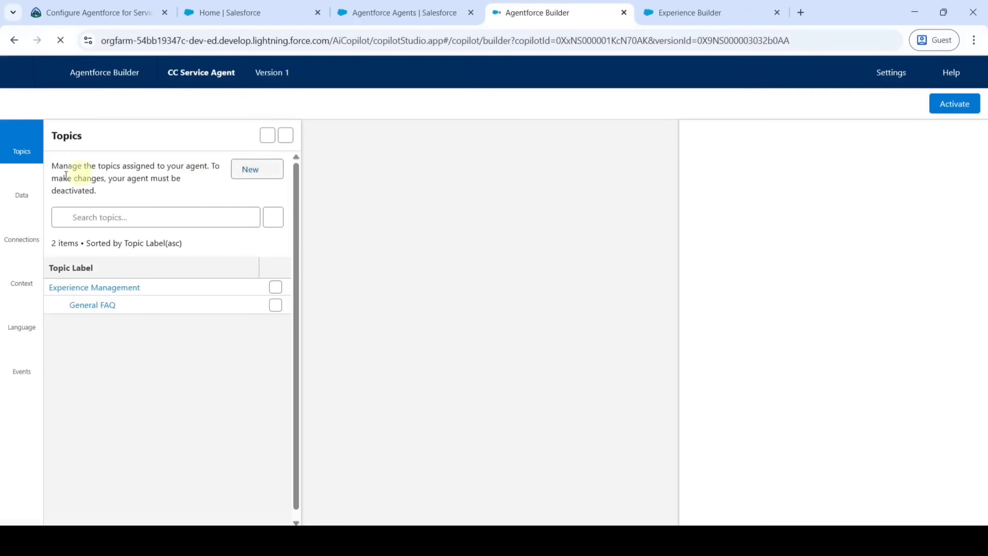
{"action": "left_click", "coordinate": [98, 186]}
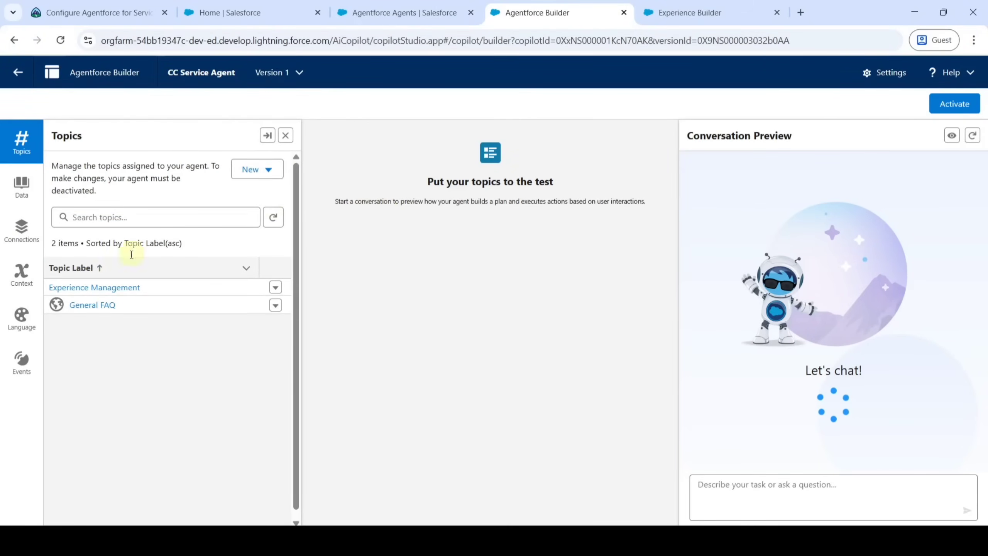
{"action": "left_click", "coordinate": [100, 289]}
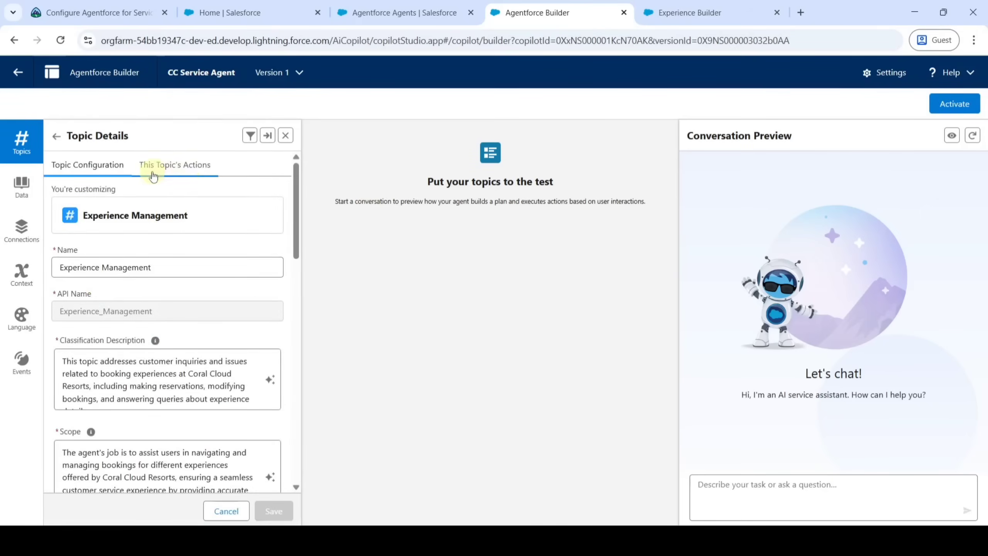
{"action": "left_click", "coordinate": [187, 172]}
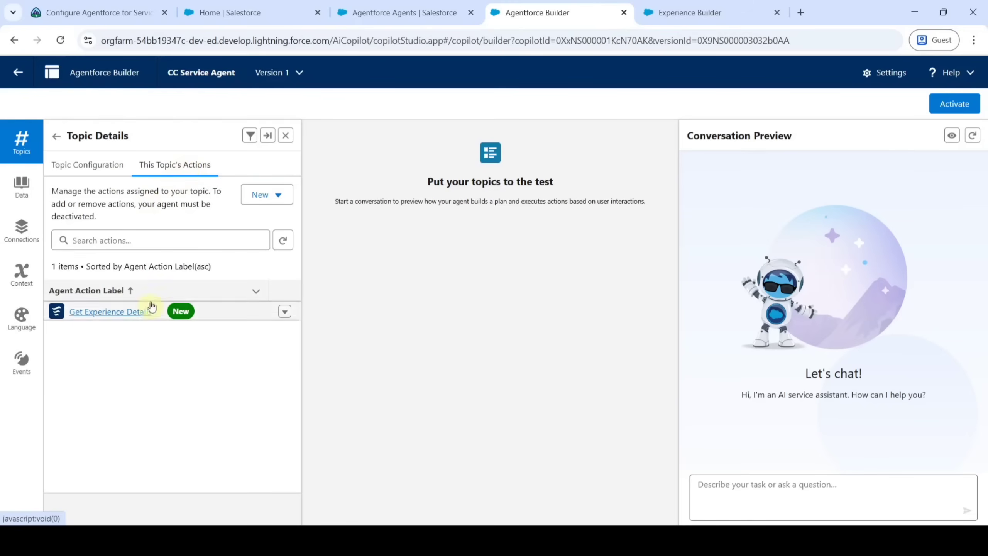
Read Trailhead's Validate Customer Details steps, then return to the agent builder
{"action": "left_click", "coordinate": [97, 13]}
{"action": "scroll", "coordinate": [376, 306], "scroll_direction": "down", "scroll_amount": 5}
{"action": "scroll", "coordinate": [377, 306], "scroll_direction": "down", "scroll_amount": 15}
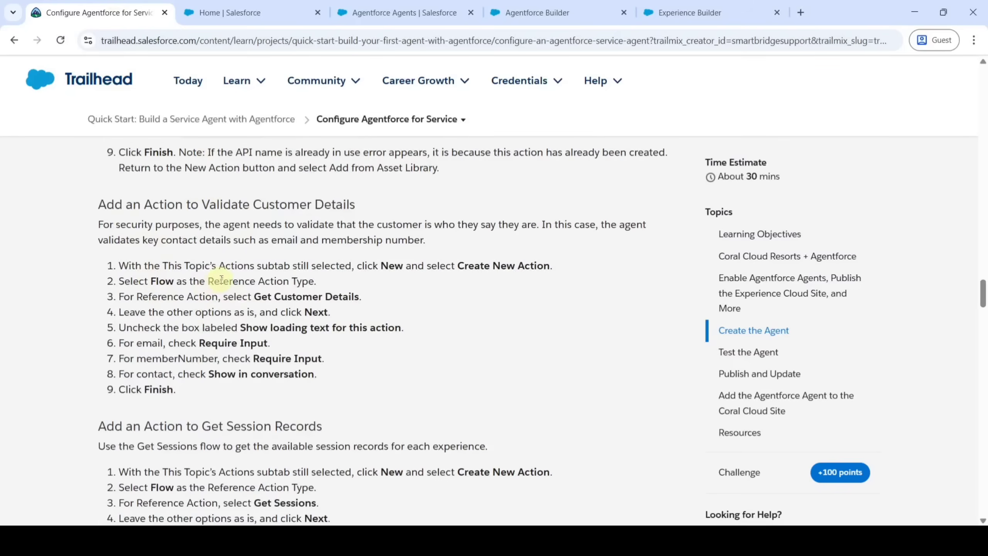
{"action": "left_click", "coordinate": [536, 14]}
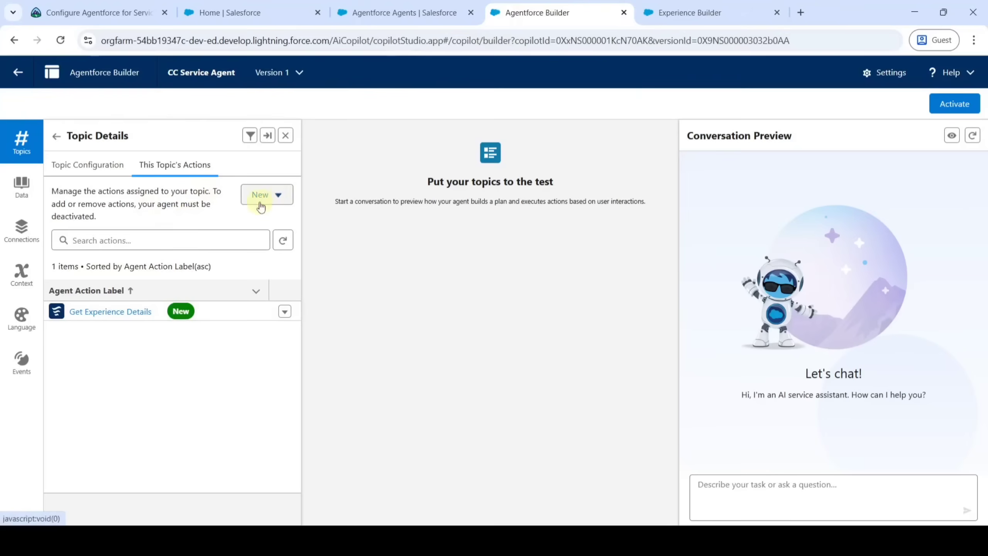
Create a new Flow agent action referencing the Get Customer Details flow
{"action": "left_click", "coordinate": [281, 199]}
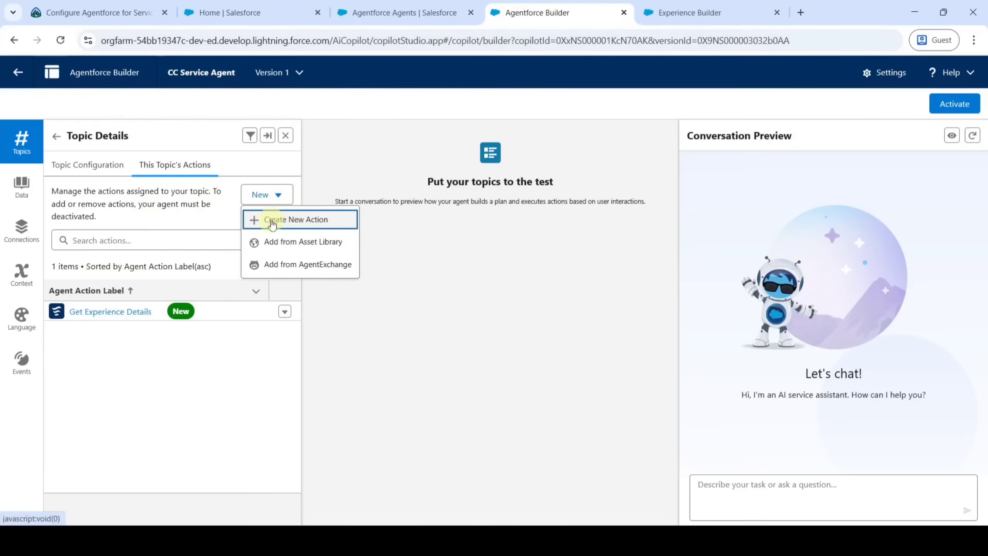
{"action": "left_click", "coordinate": [287, 221]}
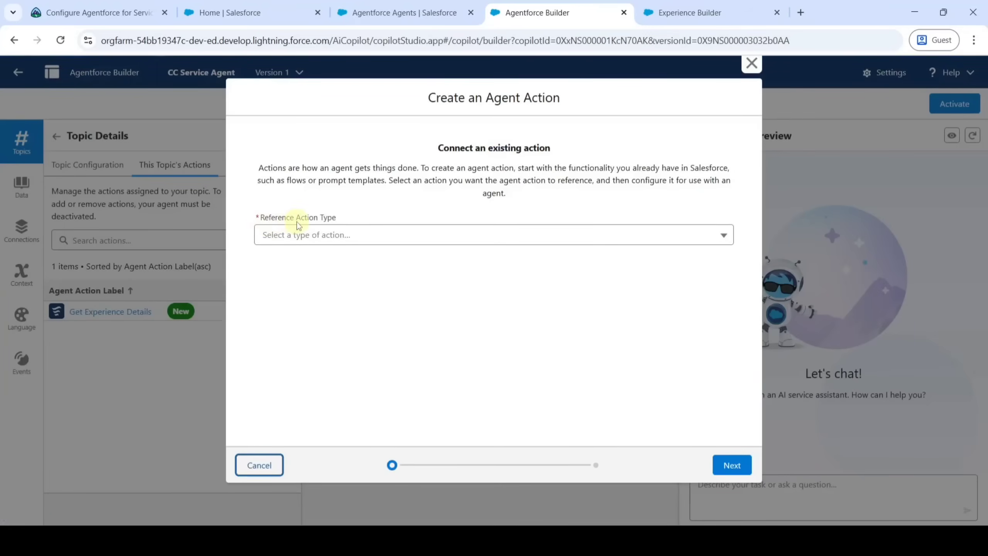
{"action": "left_click", "coordinate": [339, 236]}
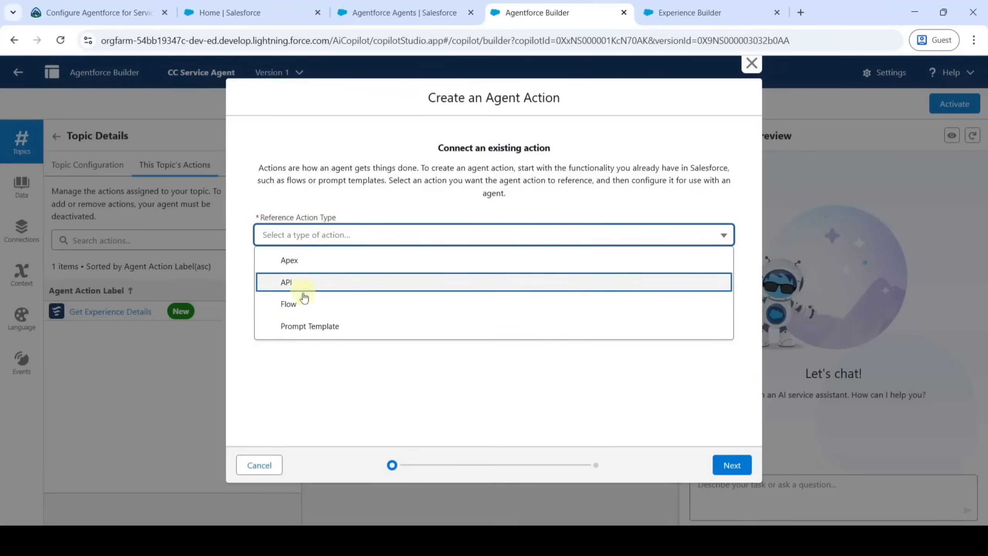
{"action": "left_click", "coordinate": [303, 300]}
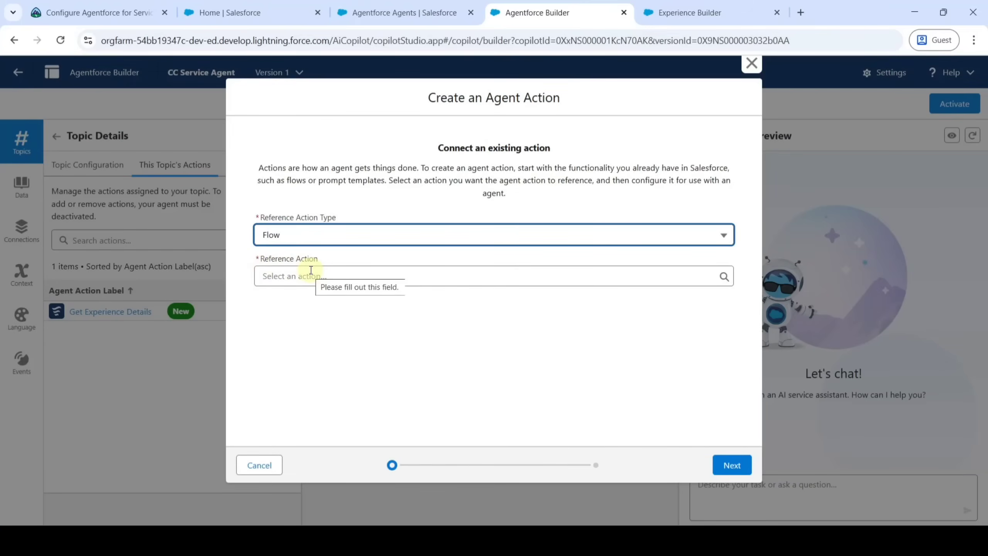
{"action": "left_click", "coordinate": [333, 276]}
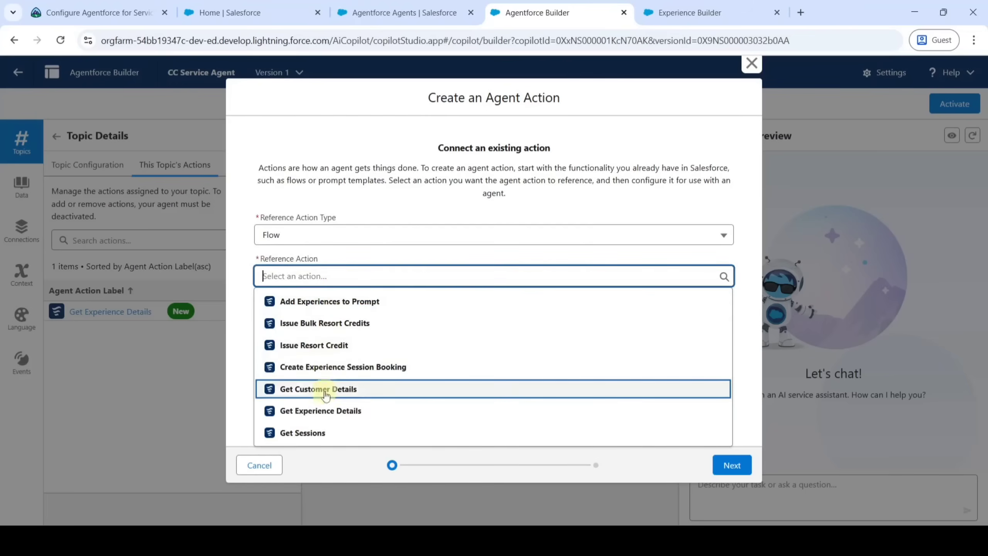
{"action": "left_click", "coordinate": [327, 390]}
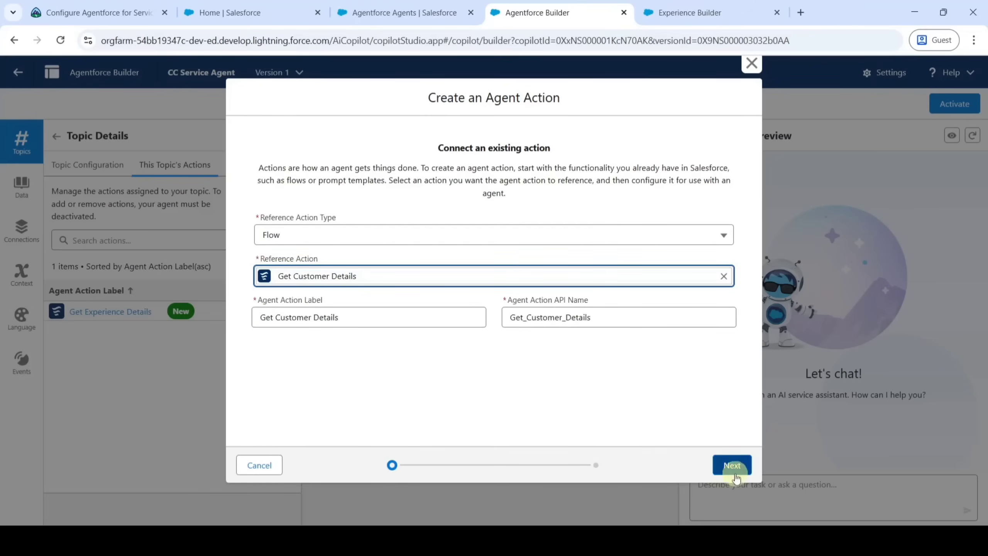
{"action": "left_click", "coordinate": [728, 465]}
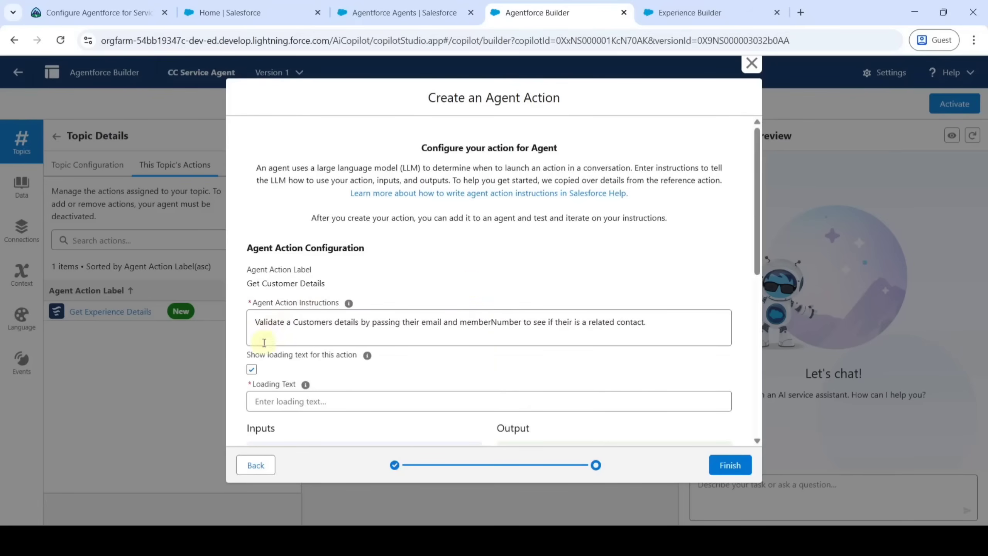
Disable loading text, require email and memberNumber, show contact in conversation, and save
{"action": "left_click", "coordinate": [252, 369]}
{"action": "scroll", "coordinate": [434, 282], "scroll_direction": "down", "scroll_amount": 5}
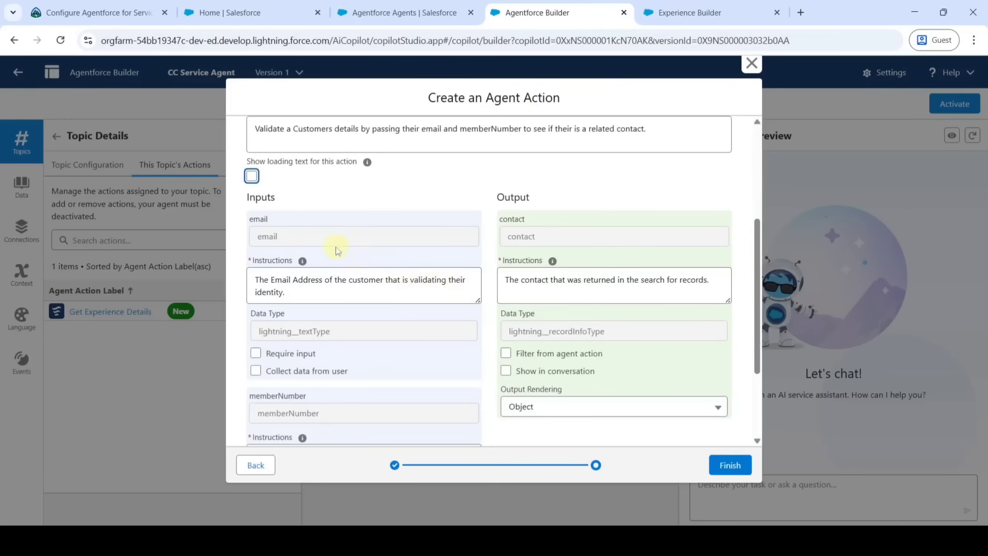
{"action": "left_click", "coordinate": [255, 354]}
{"action": "left_click", "coordinate": [508, 373]}
{"action": "scroll", "coordinate": [408, 245], "scroll_direction": "down", "scroll_amount": 3}
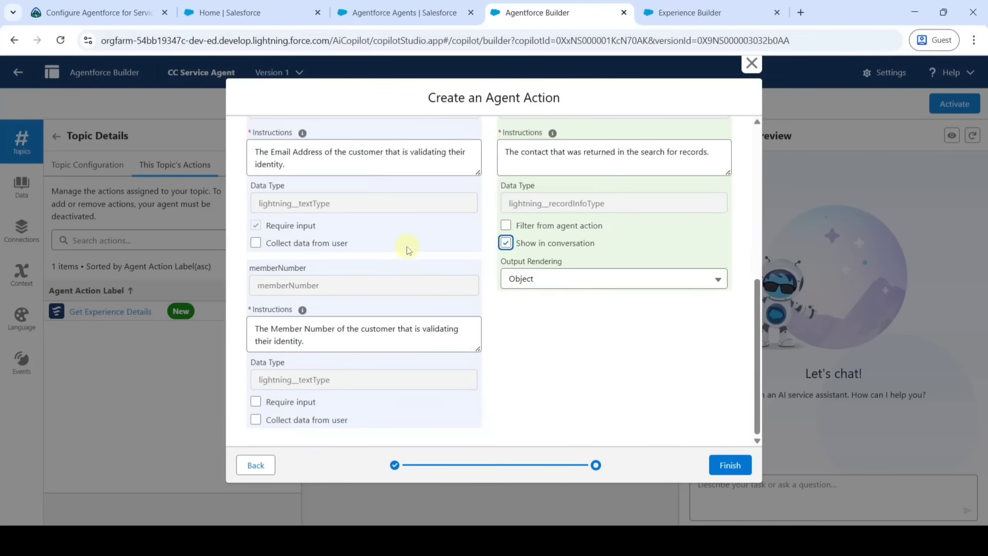
{"action": "left_click", "coordinate": [256, 404]}
{"action": "left_click", "coordinate": [720, 466]}
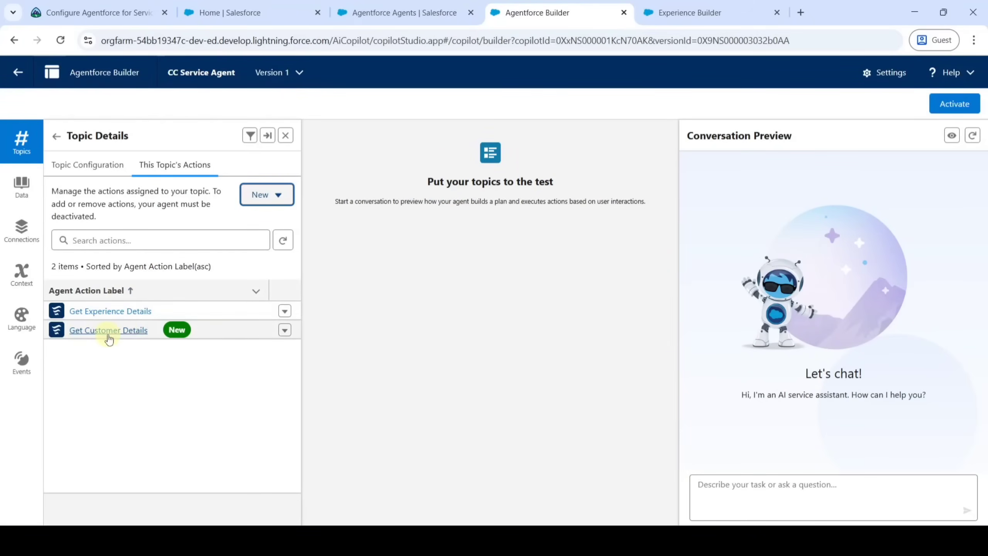
Create a new Flow agent action referencing the Get Sessions flow
{"action": "left_click", "coordinate": [267, 198]}
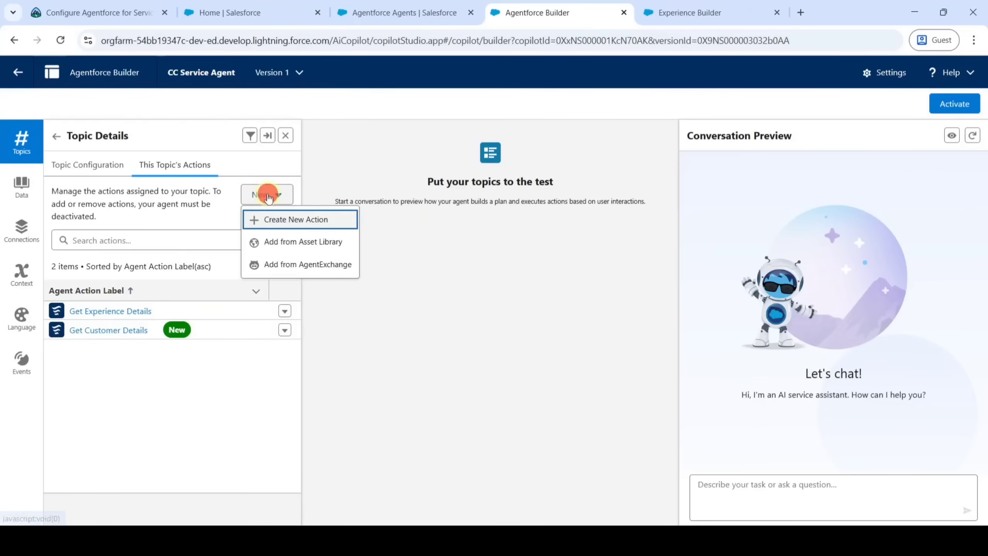
{"action": "left_click", "coordinate": [270, 221]}
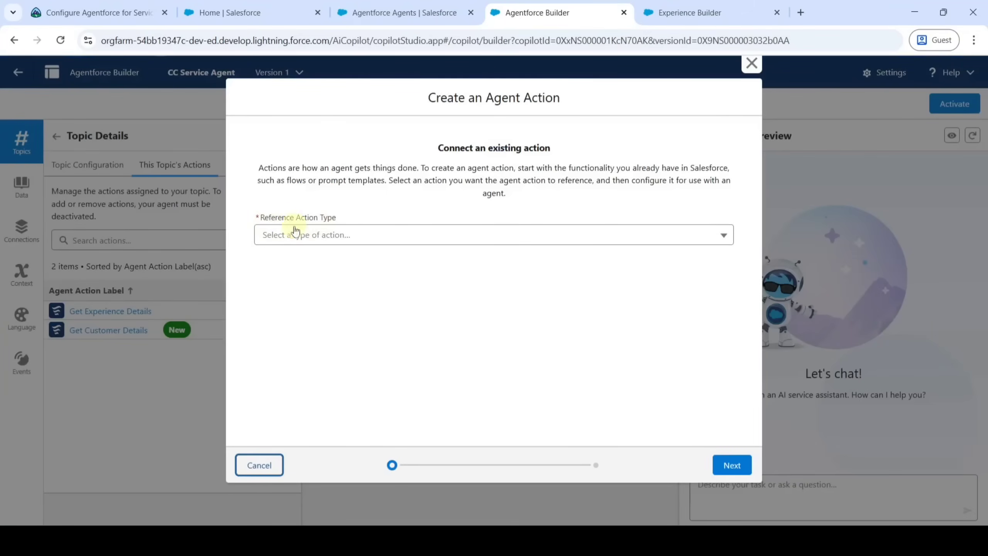
{"action": "left_click", "coordinate": [324, 237]}
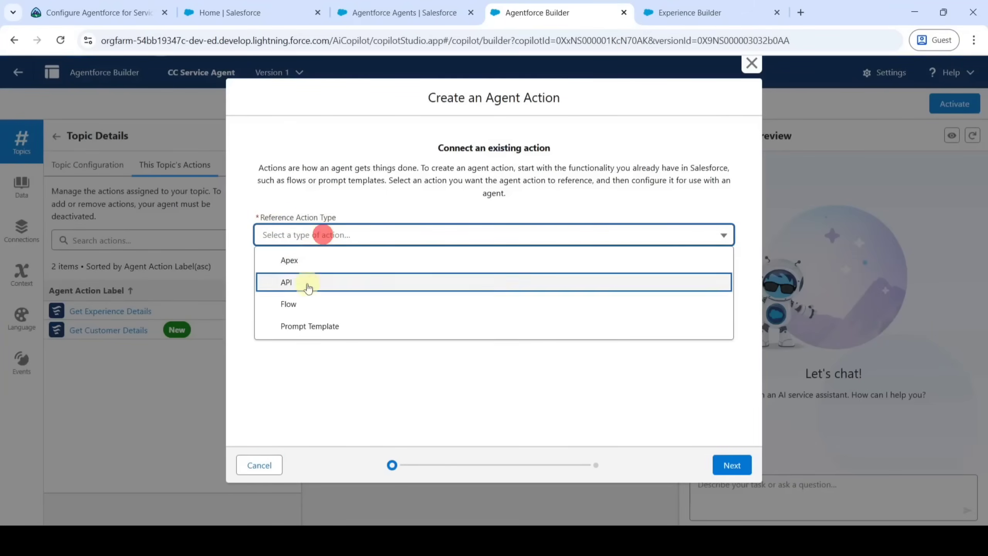
{"action": "left_click", "coordinate": [305, 300]}
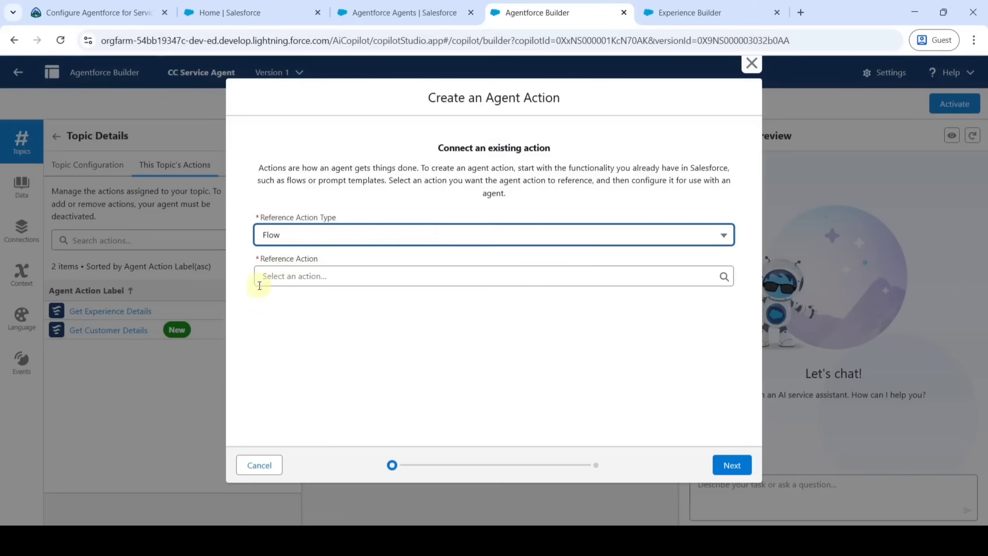
{"action": "left_click", "coordinate": [313, 275]}
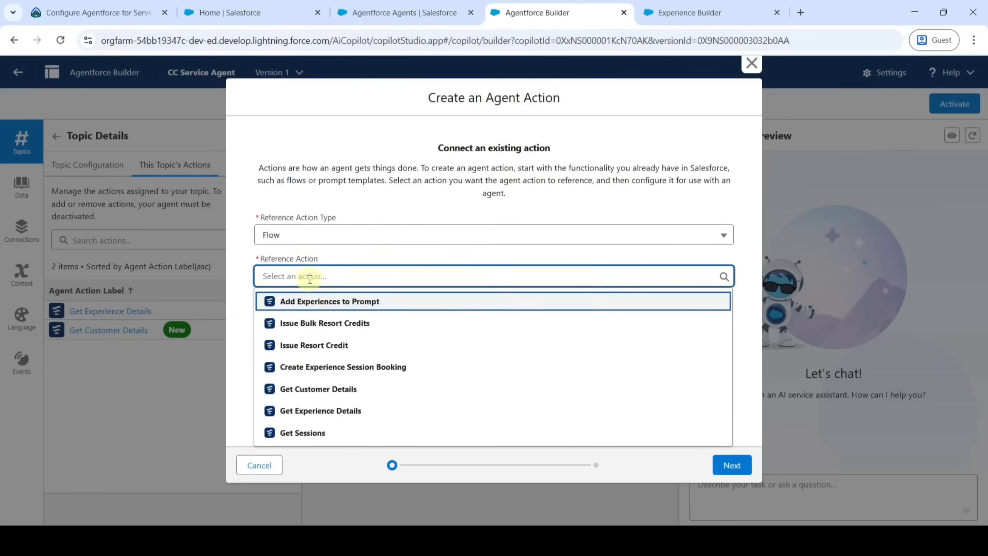
{"action": "left_click", "coordinate": [311, 427]}
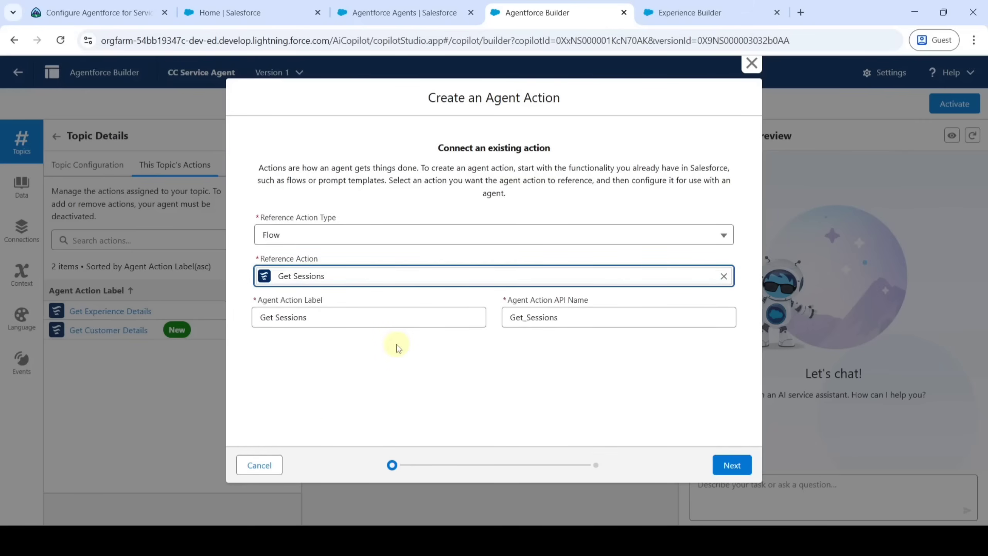
{"action": "left_click", "coordinate": [732, 465]}
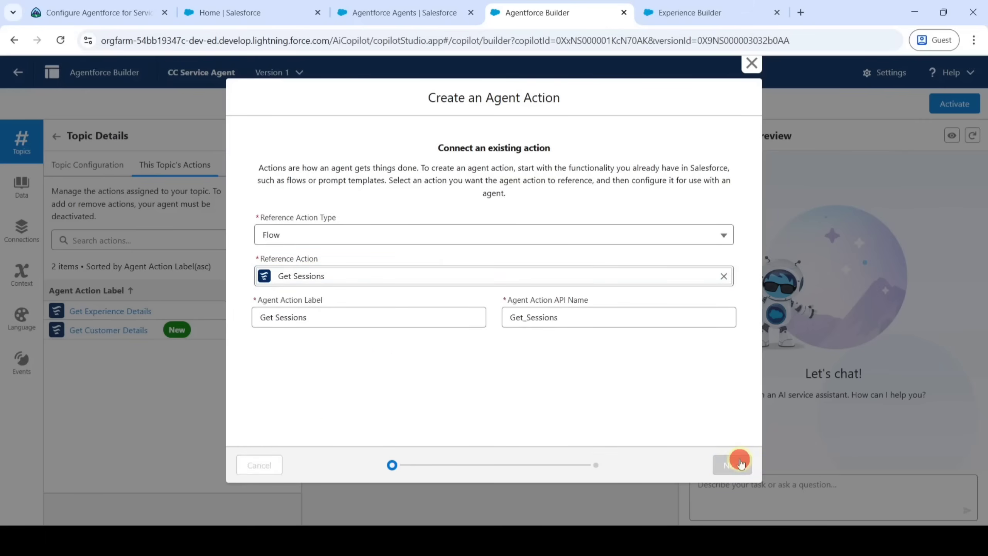
Disable loading text, require experienceId and startDate, show sessions in conversation, and save
{"action": "scroll", "coordinate": [583, 313], "scroll_direction": "down", "scroll_amount": 2}
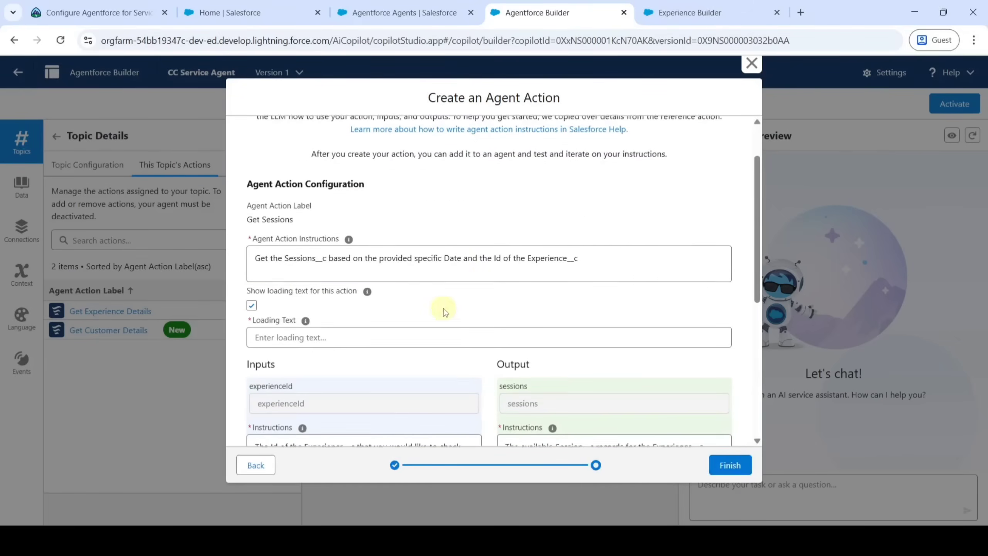
{"action": "left_click", "coordinate": [251, 304]}
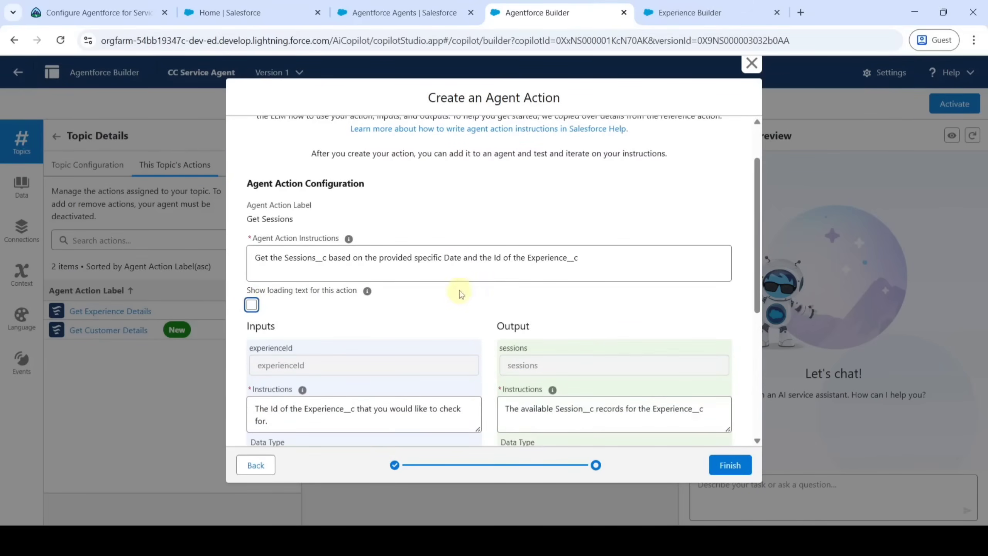
{"action": "scroll", "coordinate": [446, 276], "scroll_direction": "down", "scroll_amount": 4}
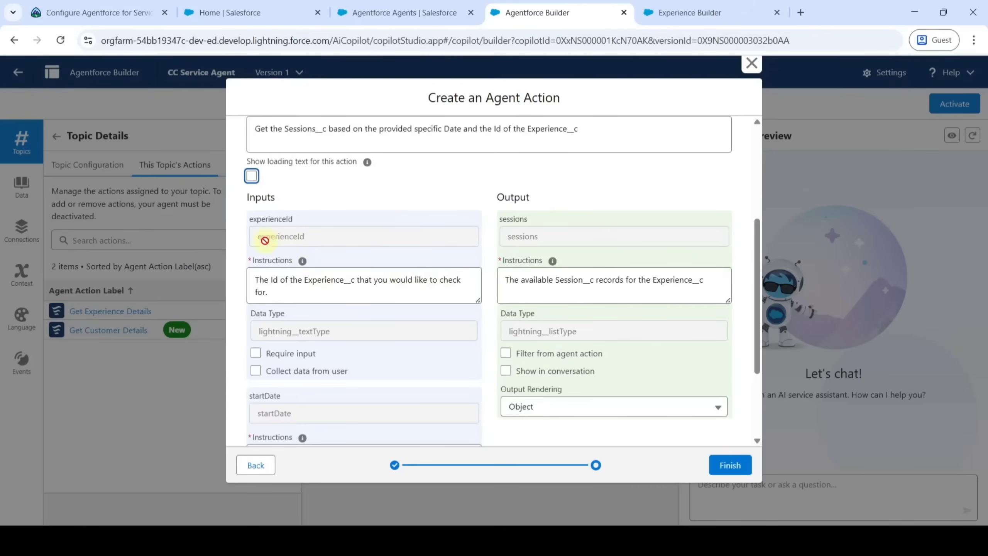
{"action": "left_click", "coordinate": [256, 354]}
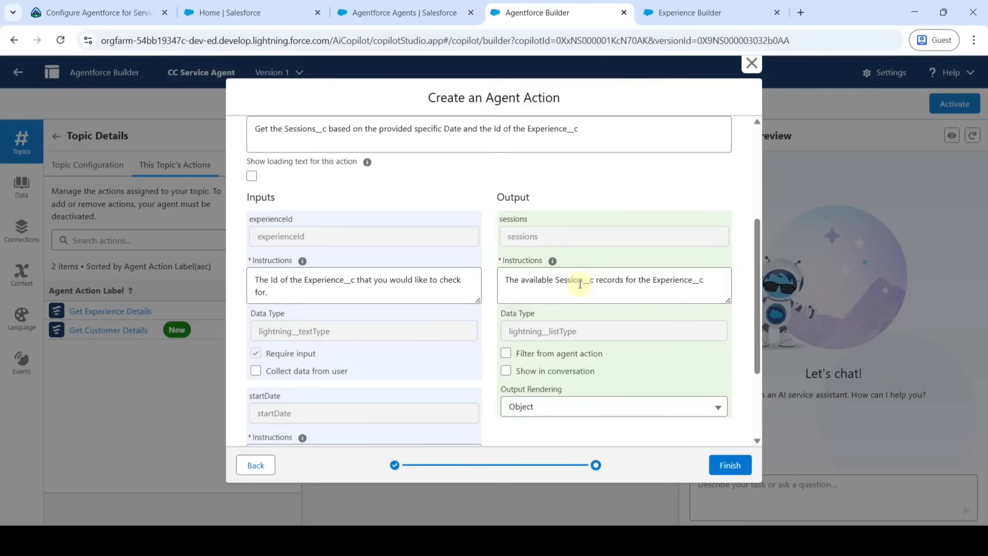
{"action": "left_click", "coordinate": [506, 371]}
{"action": "scroll", "coordinate": [357, 245], "scroll_direction": "down", "scroll_amount": 3}
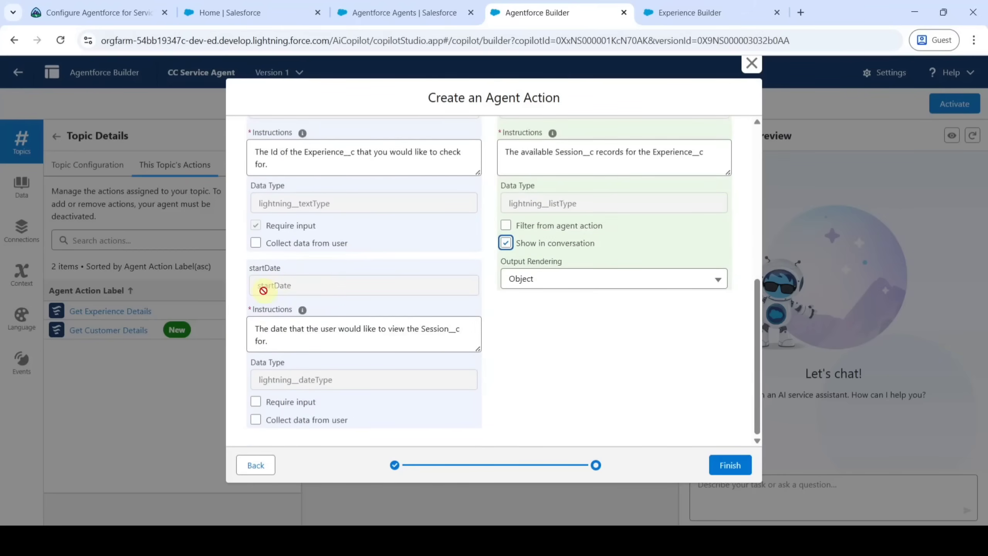
{"action": "left_click", "coordinate": [259, 402]}
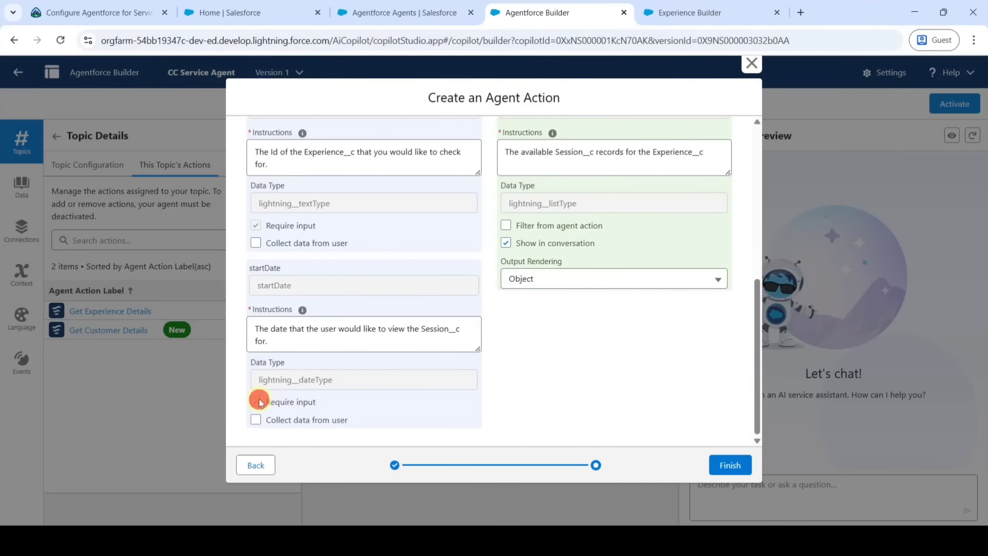
{"action": "left_click", "coordinate": [736, 467]}
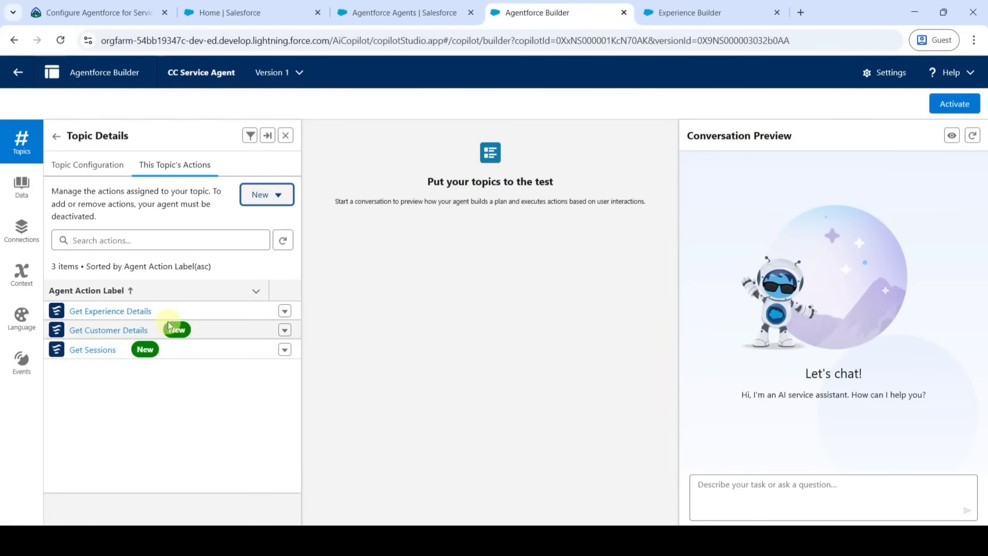
Create an agent action of type Prompt Template referencing Generate Personalized Schedule
{"action": "left_click", "coordinate": [261, 192]}
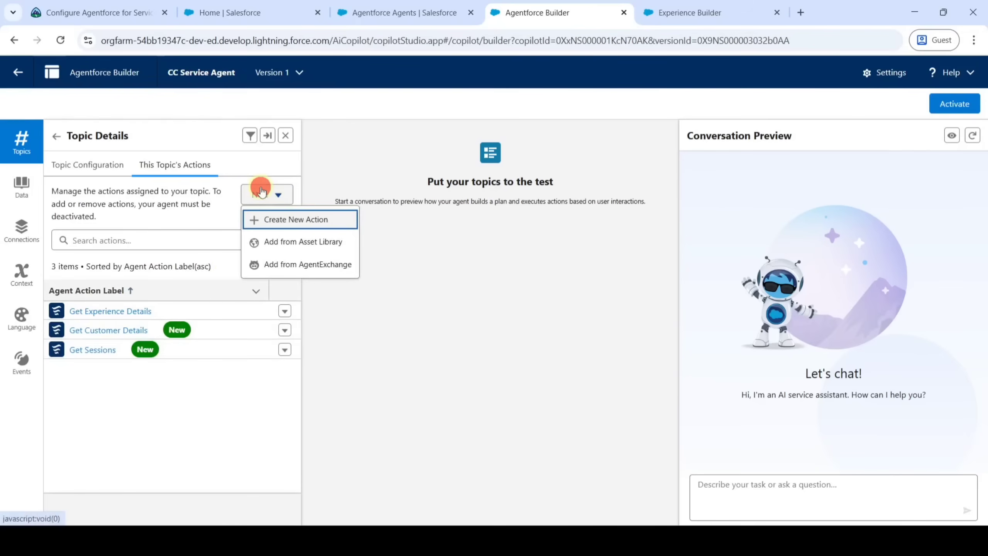
{"action": "left_click", "coordinate": [279, 221]}
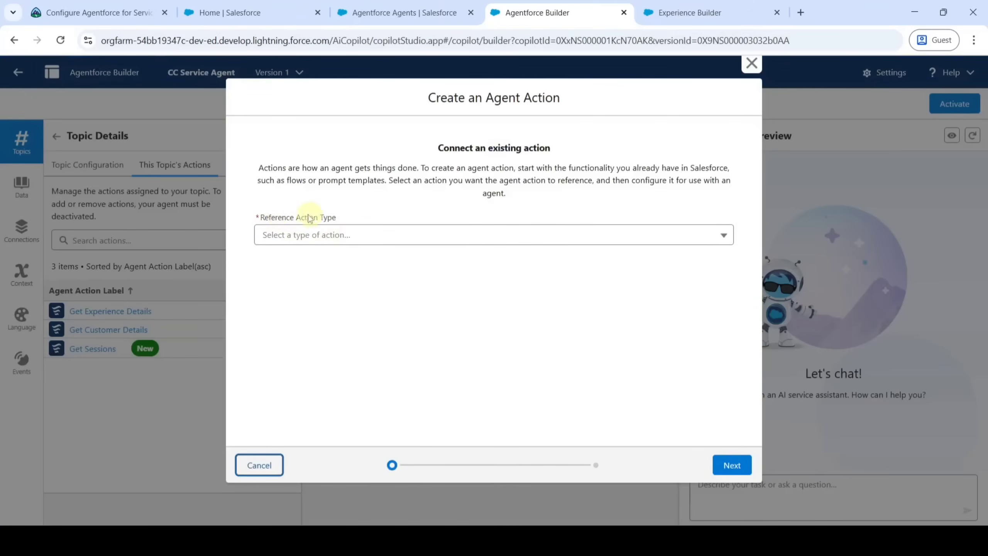
{"action": "left_click", "coordinate": [330, 233]}
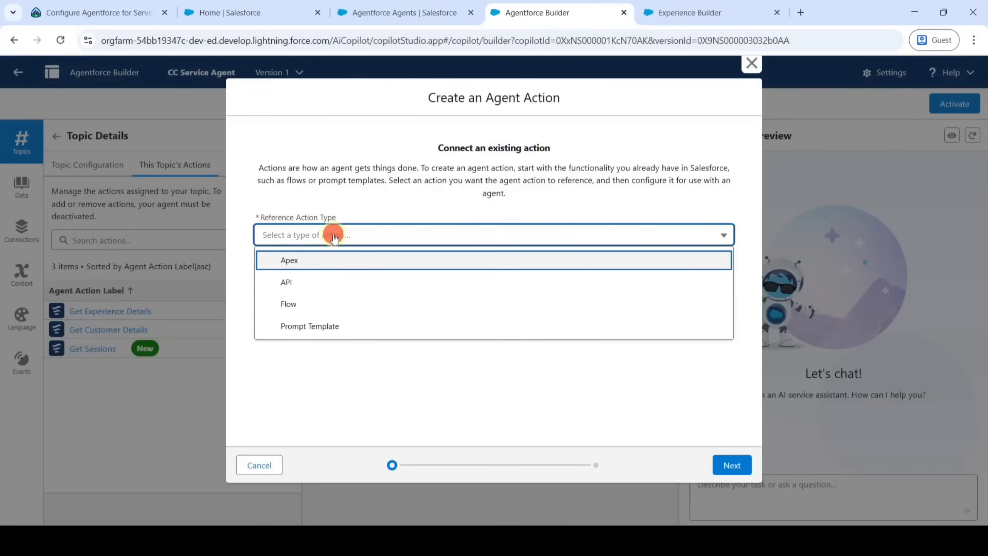
{"action": "left_click", "coordinate": [313, 326]}
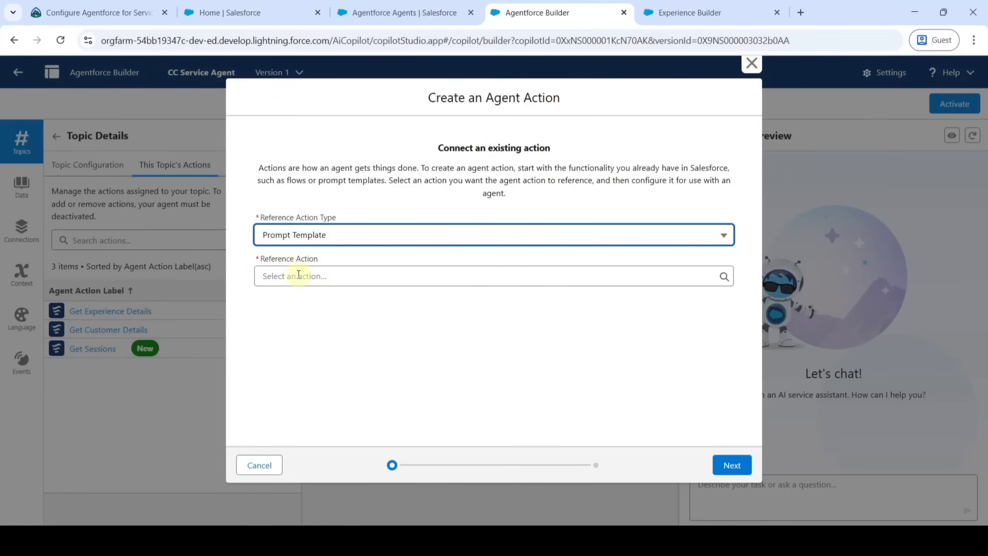
{"action": "left_click", "coordinate": [323, 275]}
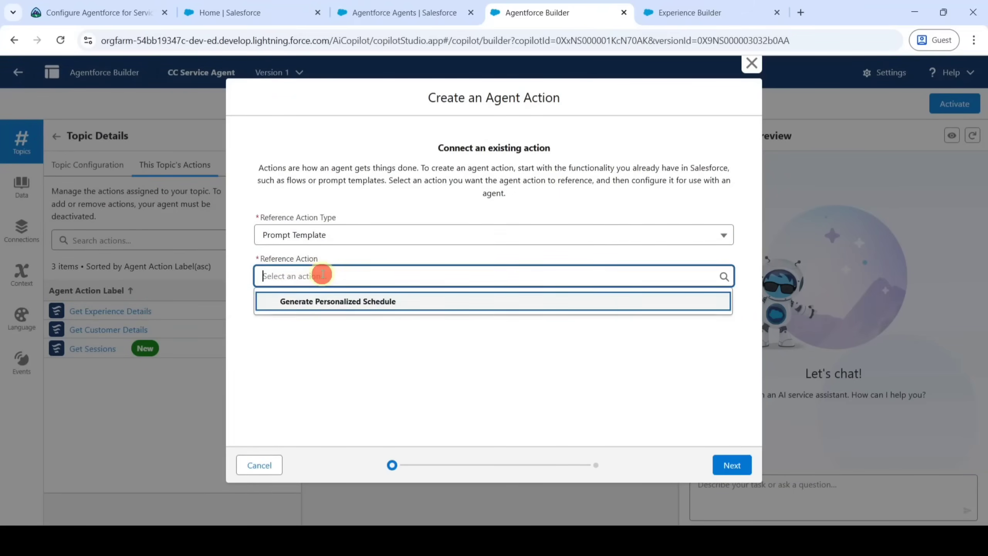
{"action": "left_click", "coordinate": [333, 304]}
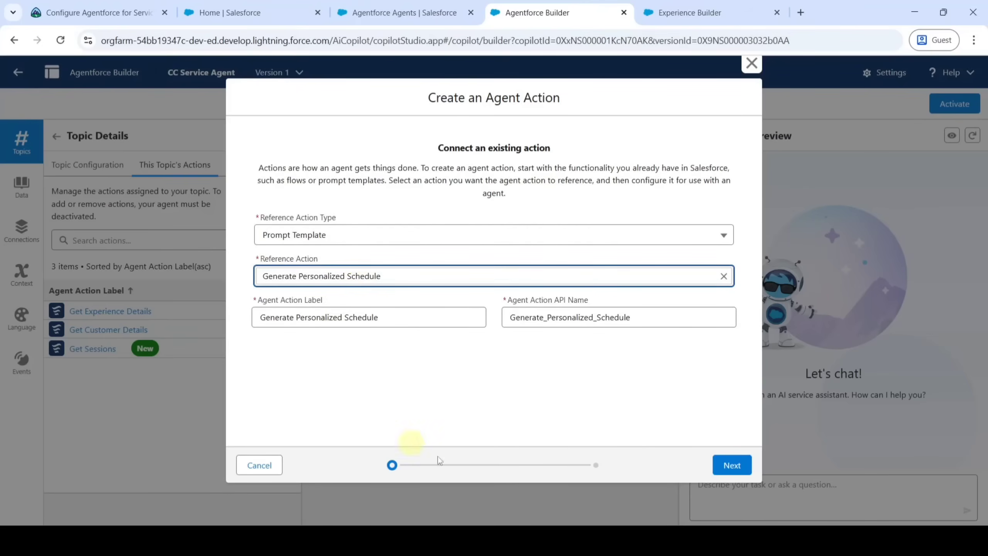
{"action": "left_click", "coordinate": [738, 463]}
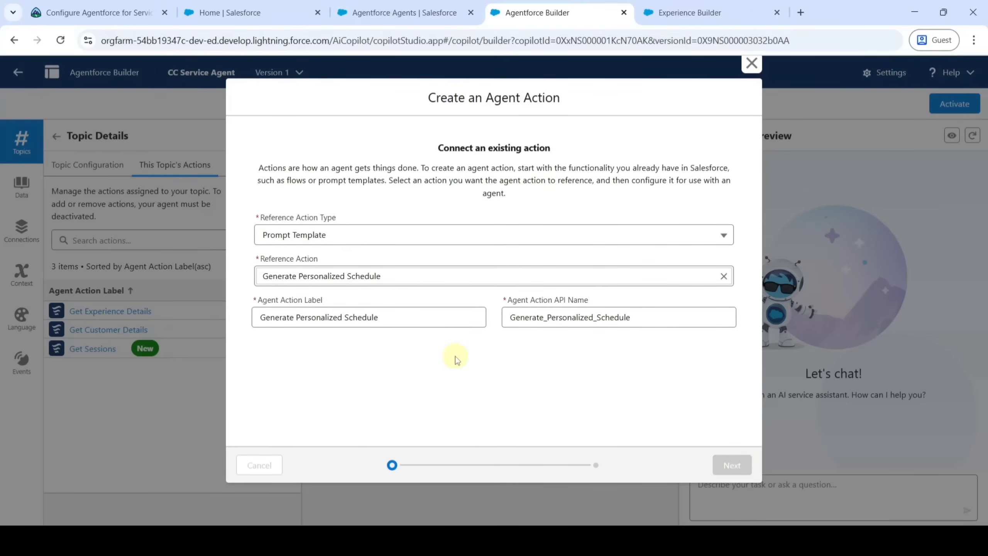
{"action": "scroll", "coordinate": [394, 277], "scroll_direction": "down", "scroll_amount": 3}
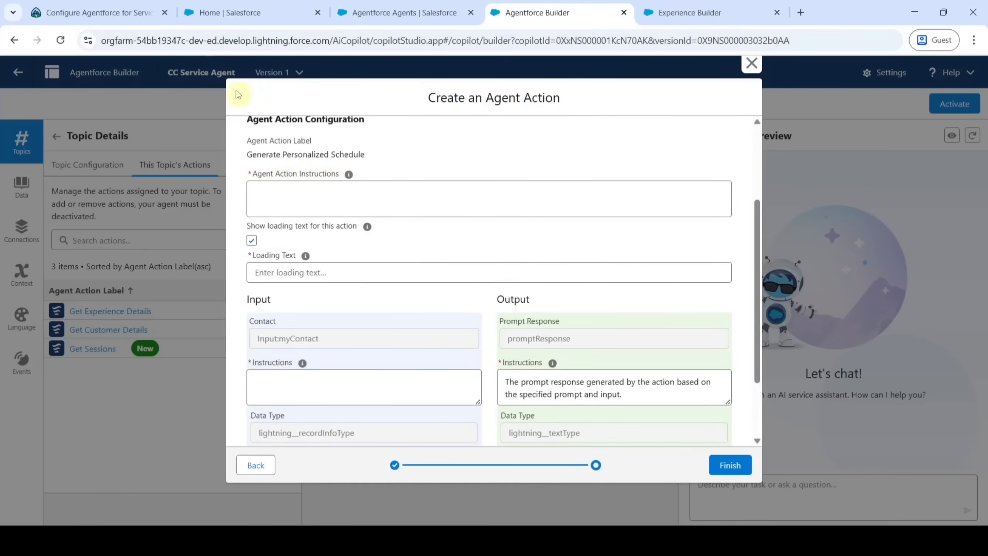
Paste the Trailhead agent action instructions into Generate Personalized Schedule and turn off loading text
{"action": "left_click", "coordinate": [97, 12]}
{"action": "scroll", "coordinate": [426, 352], "scroll_direction": "down", "scroll_amount": 10}
{"action": "scroll", "coordinate": [424, 349], "scroll_direction": "down", "scroll_amount": 3}
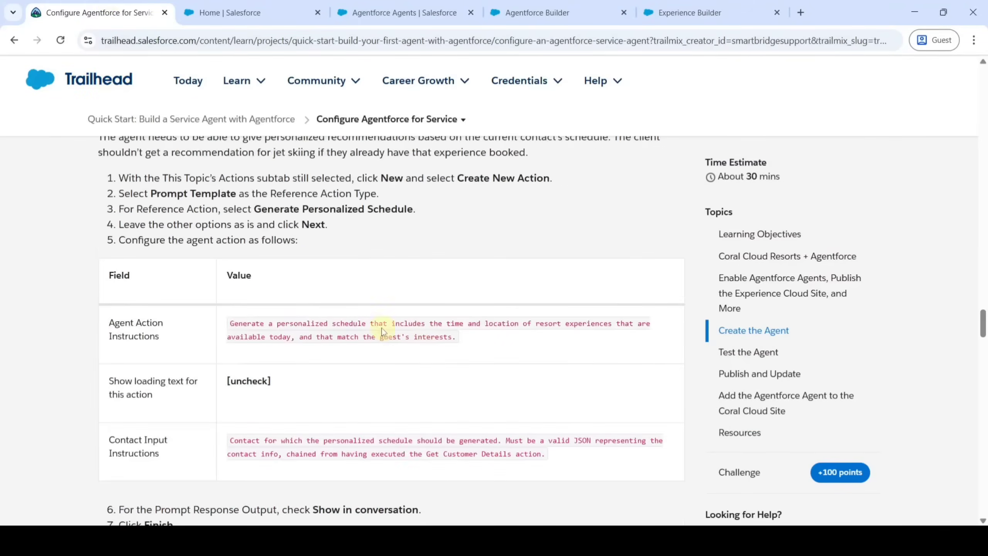
{"action": "left_click_drag", "start_coordinate": [226, 323], "coordinate": [456, 334]}
{"action": "key", "text": "ctrl+c"}
{"action": "left_click", "coordinate": [544, 13]}
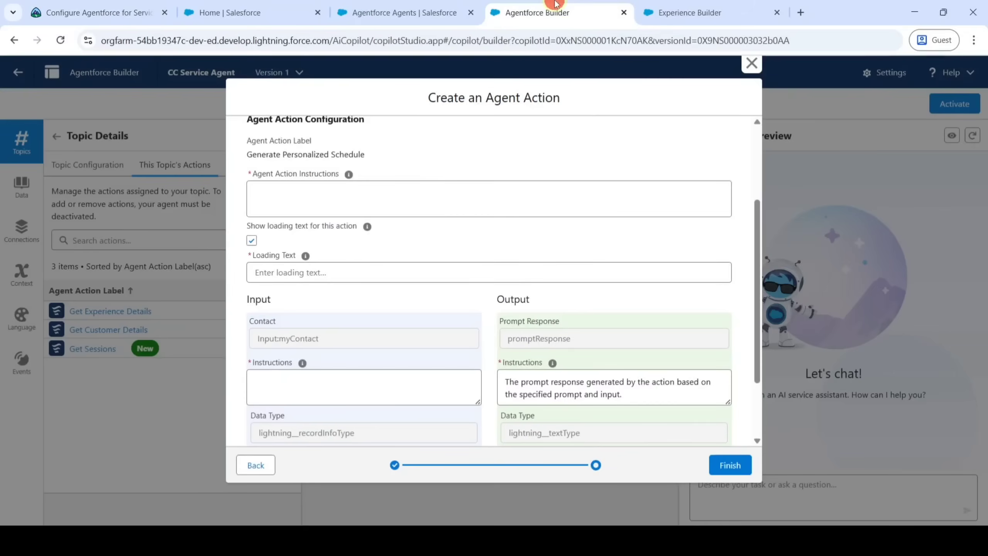
{"action": "left_click", "coordinate": [324, 201]}
{"action": "key", "text": "ctrl+v"}
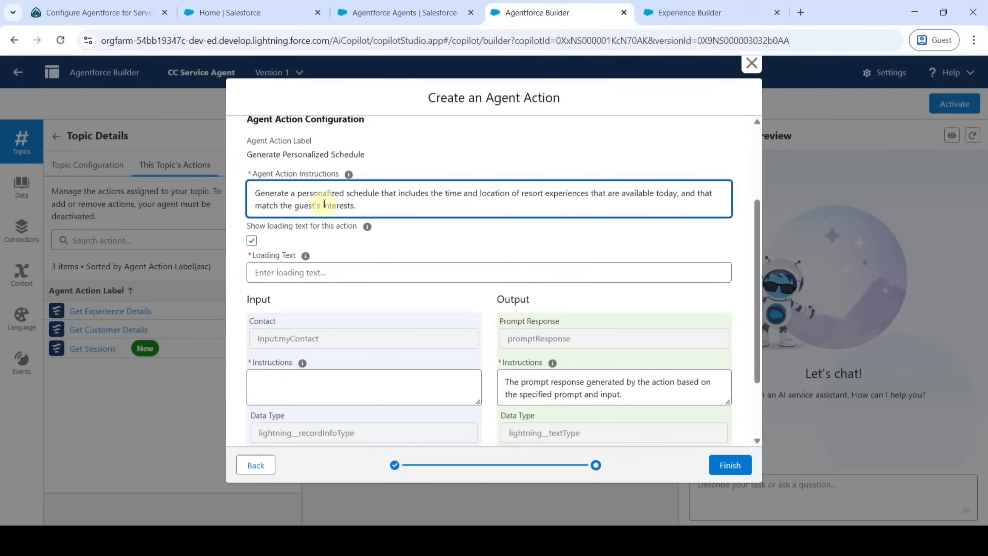
{"action": "left_click", "coordinate": [252, 241]}
{"action": "scroll", "coordinate": [361, 231], "scroll_direction": "down", "scroll_amount": 1}
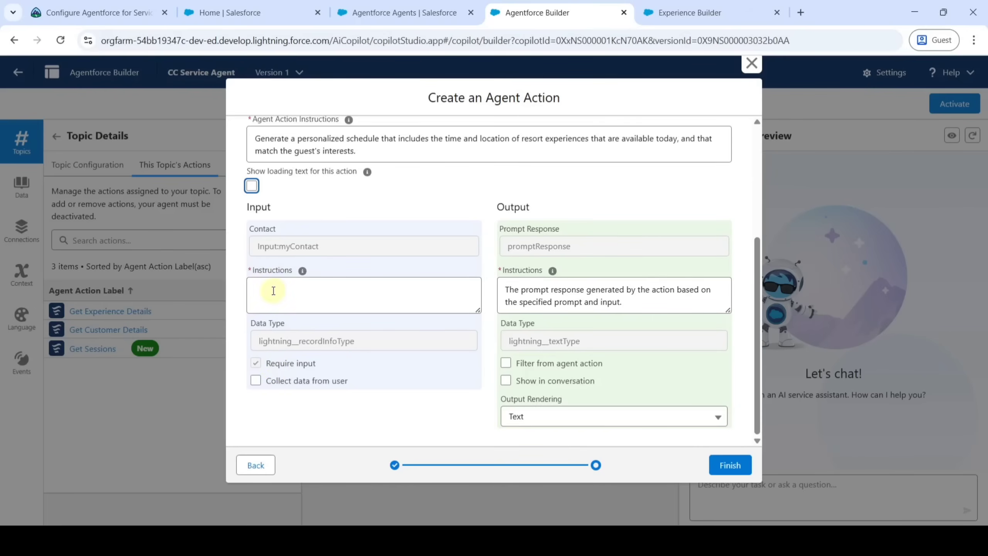
Paste the Contact input instructions, show the response in conversation, and save the action
{"action": "left_click", "coordinate": [98, 12]}
{"action": "scroll", "coordinate": [262, 330], "scroll_direction": "down", "scroll_amount": 3}
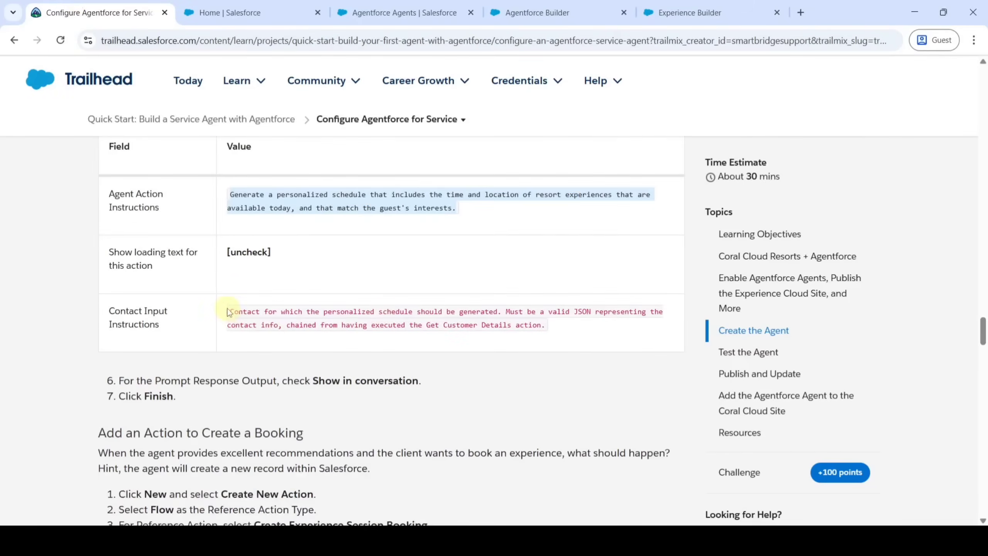
{"action": "left_click_drag", "start_coordinate": [229, 311], "coordinate": [550, 336]}
{"action": "key", "text": "ctrl+c"}
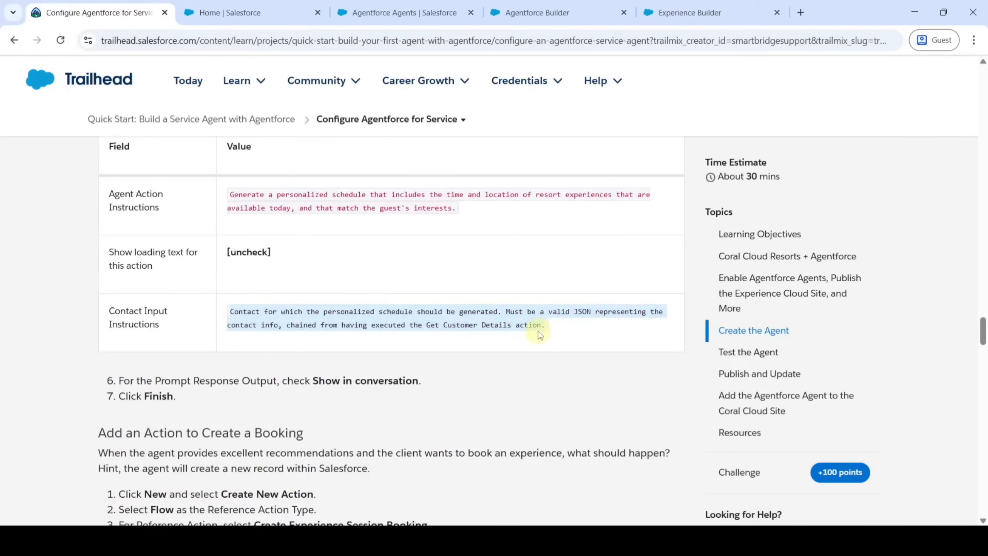
{"action": "left_click", "coordinate": [584, 10]}
{"action": "left_click", "coordinate": [364, 295]}
{"action": "key", "text": "ctrl+v"}
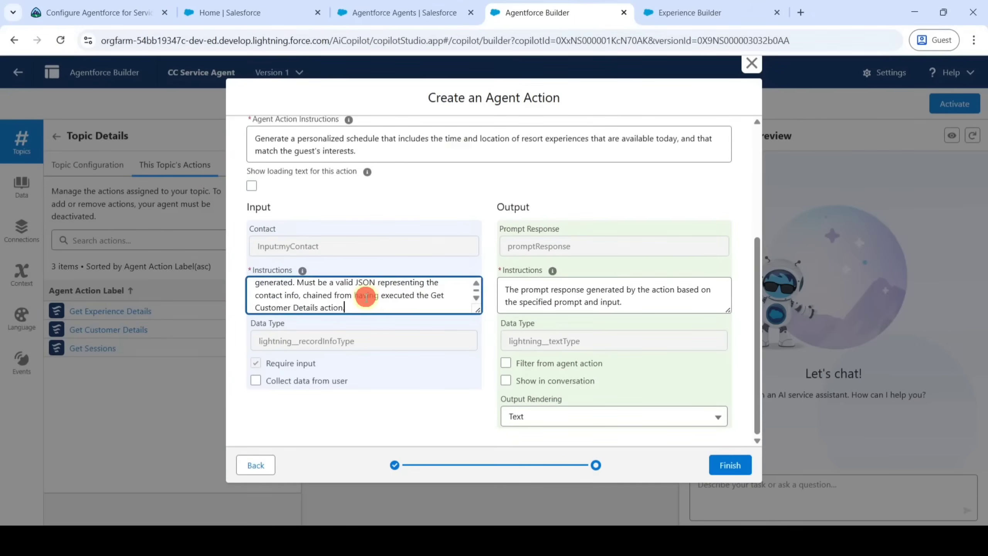
{"action": "left_click", "coordinate": [343, 416]}
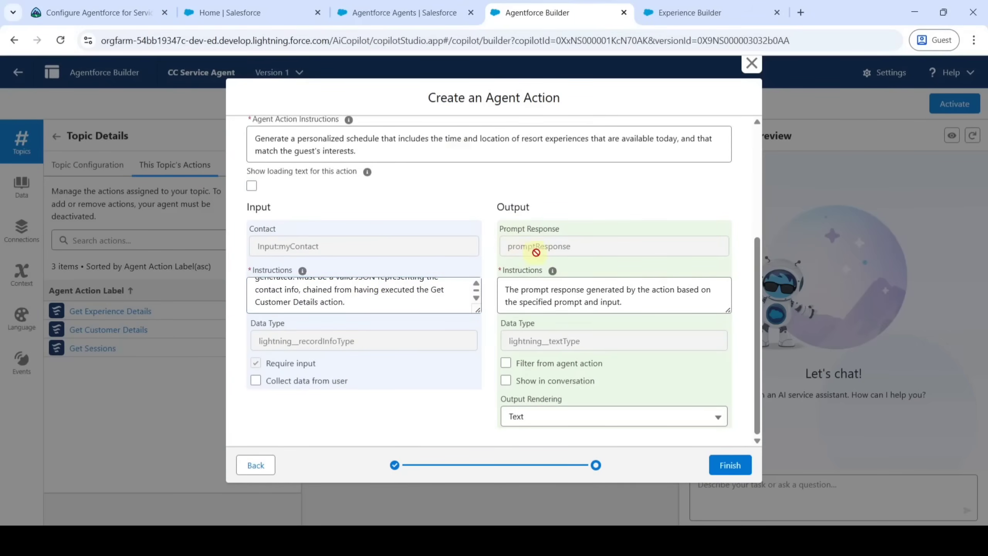
{"action": "left_click", "coordinate": [506, 381]}
{"action": "left_click", "coordinate": [726, 457]}
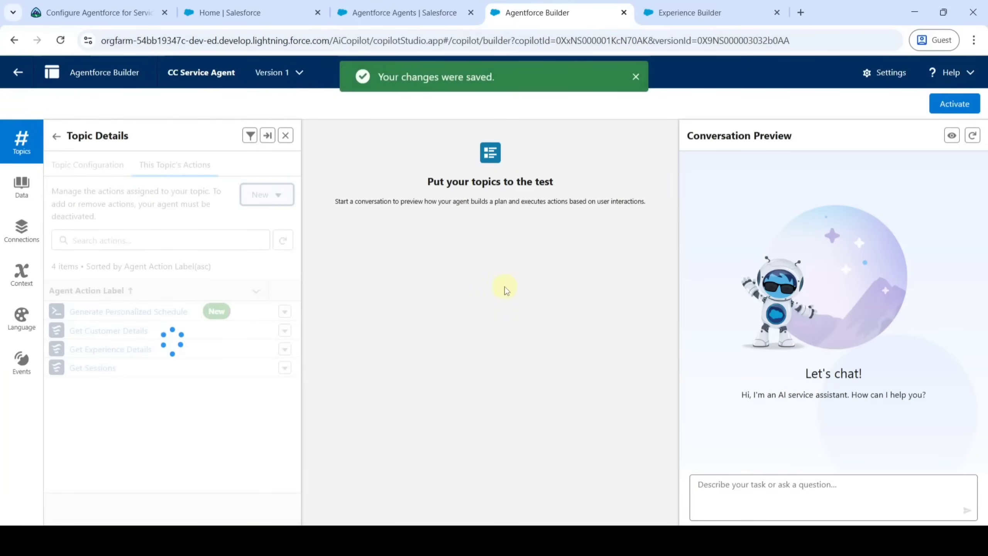
Create a new Flow action using the Create Experience Session Booking flow
{"action": "left_click", "coordinate": [274, 193]}
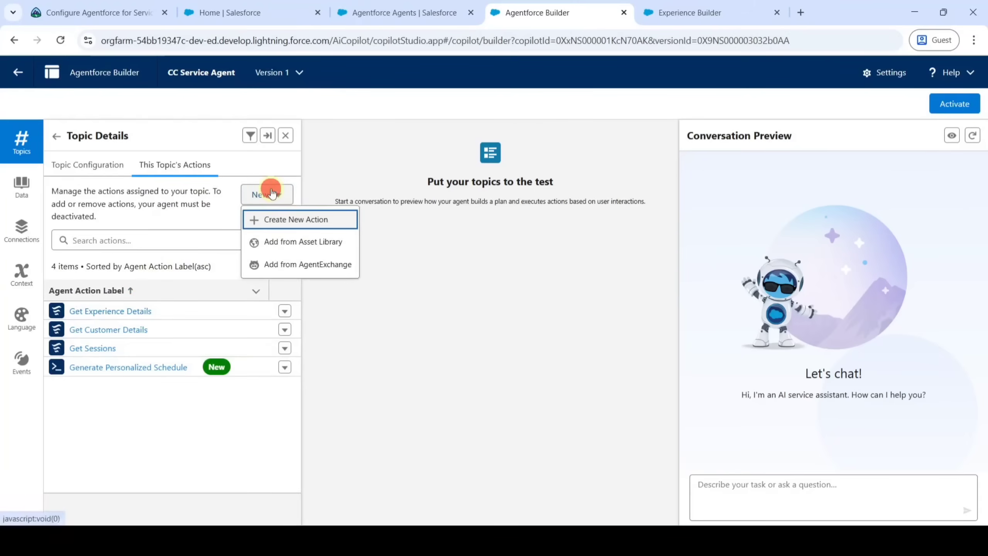
{"action": "left_click", "coordinate": [282, 221]}
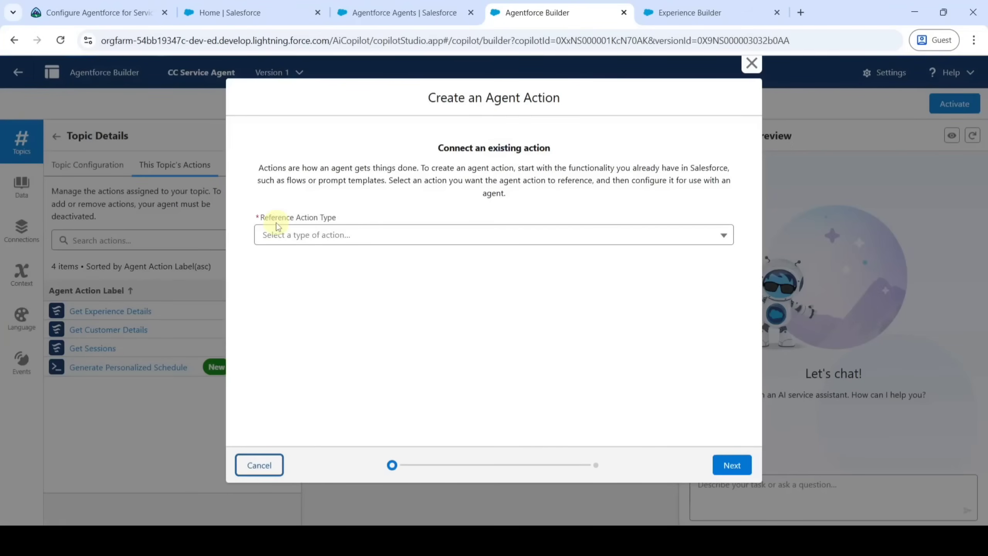
{"action": "left_click", "coordinate": [320, 233]}
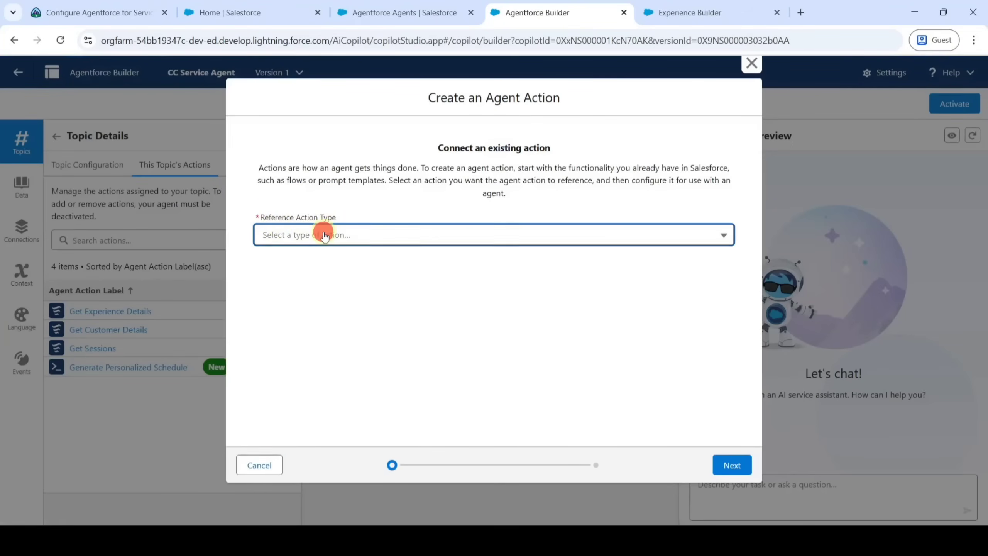
{"action": "left_click", "coordinate": [299, 308]}
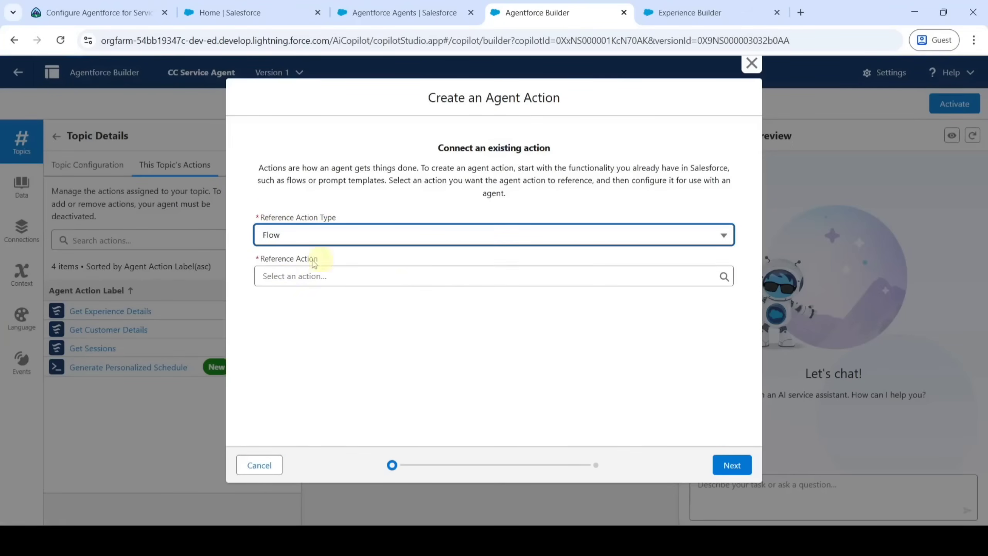
{"action": "left_click", "coordinate": [301, 277]}
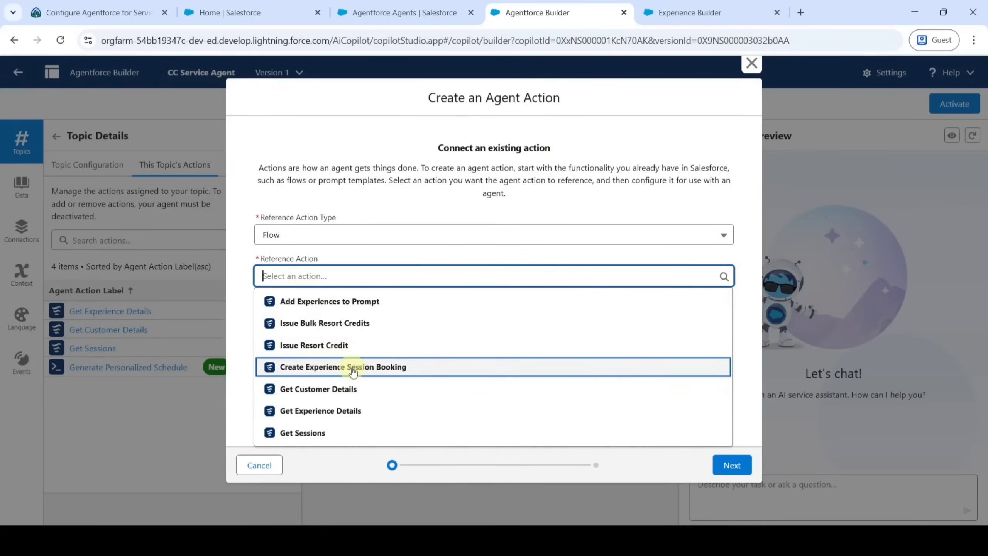
{"action": "left_click", "coordinate": [345, 367]}
{"action": "left_click", "coordinate": [716, 465]}
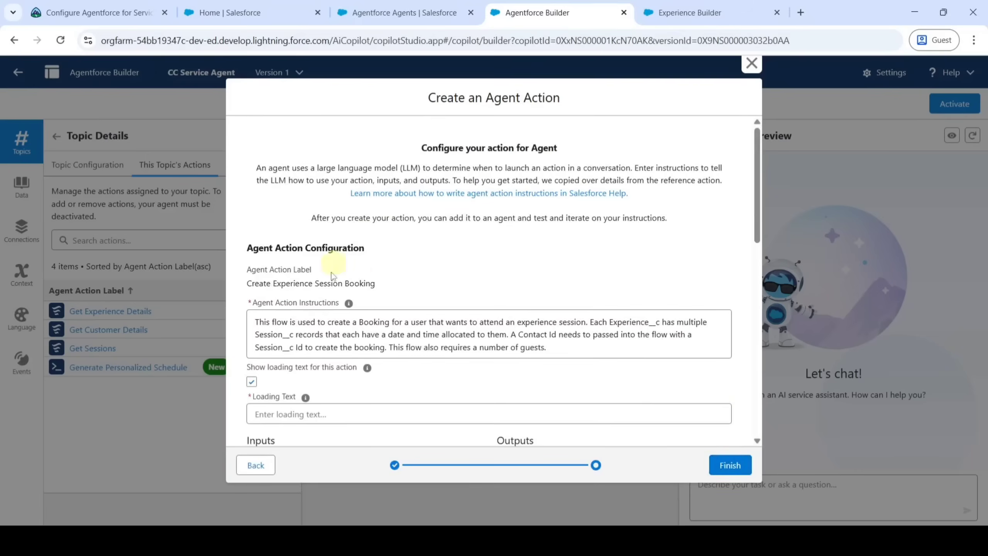
Turn off loading text, require Contact_Id, Guests and Session_Id, show outputs in conversation, and save
{"action": "scroll", "coordinate": [350, 343], "scroll_direction": "down", "scroll_amount": 2}
{"action": "left_click", "coordinate": [252, 317]}
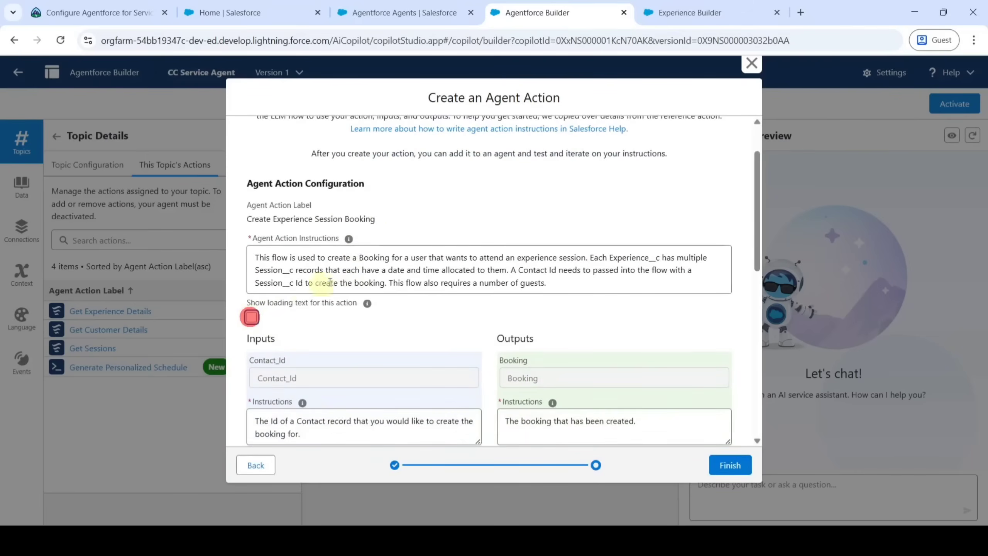
{"action": "scroll", "coordinate": [272, 308], "scroll_direction": "down", "scroll_amount": 4}
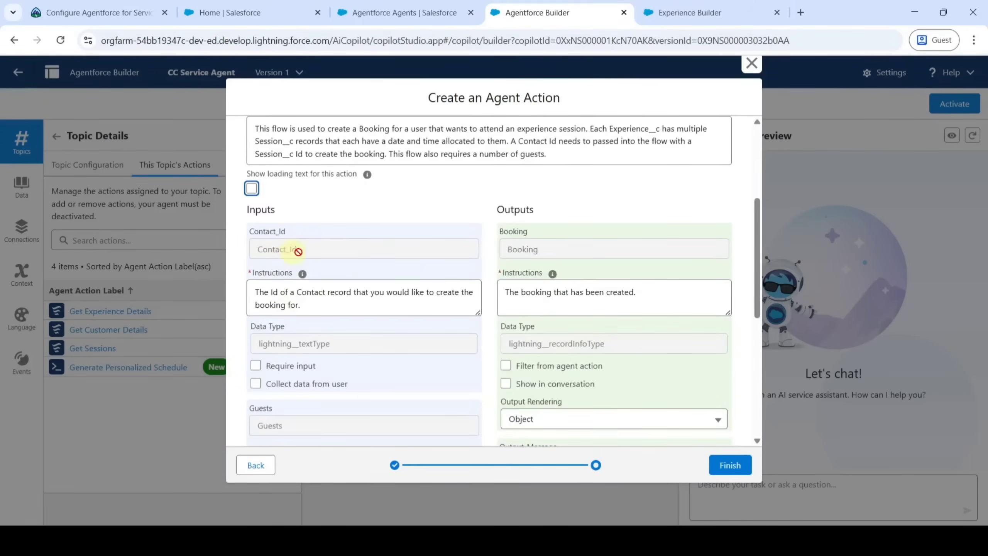
{"action": "left_click", "coordinate": [255, 367]}
{"action": "left_click", "coordinate": [506, 384]}
{"action": "scroll", "coordinate": [406, 276], "scroll_direction": "down", "scroll_amount": 6}
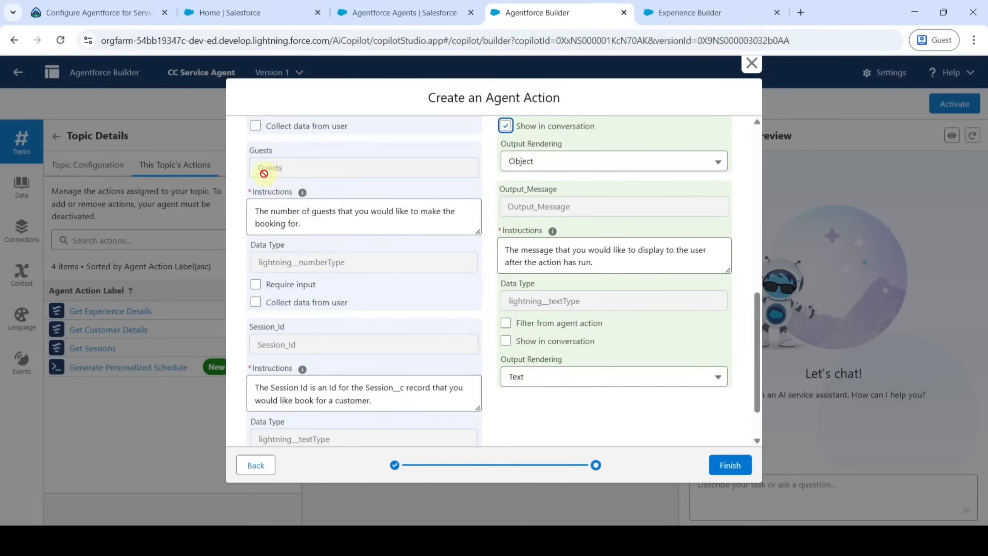
{"action": "left_click", "coordinate": [255, 284]}
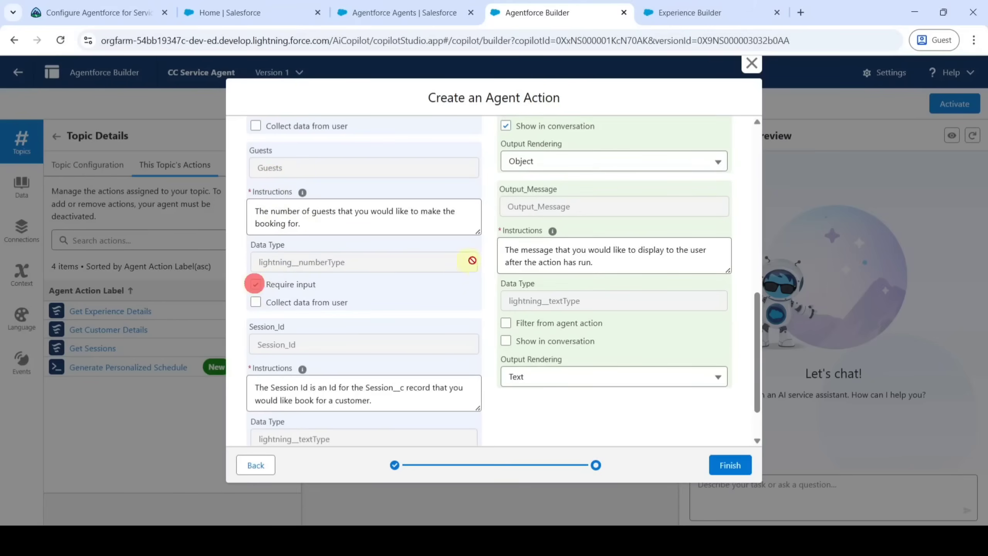
{"action": "left_click", "coordinate": [506, 341]}
{"action": "scroll", "coordinate": [375, 243], "scroll_direction": "down", "scroll_amount": 1}
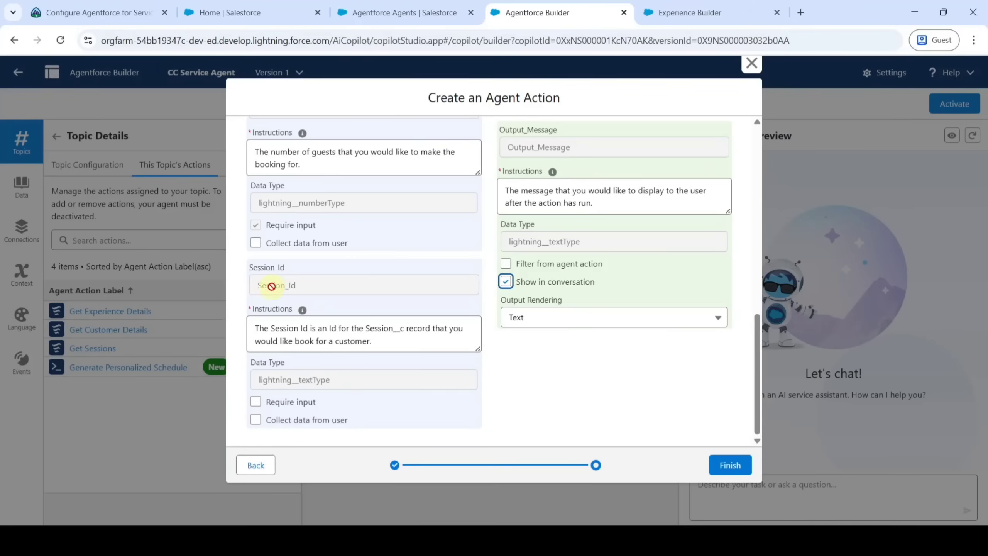
{"action": "left_click", "coordinate": [256, 402]}
{"action": "left_click", "coordinate": [719, 464]}
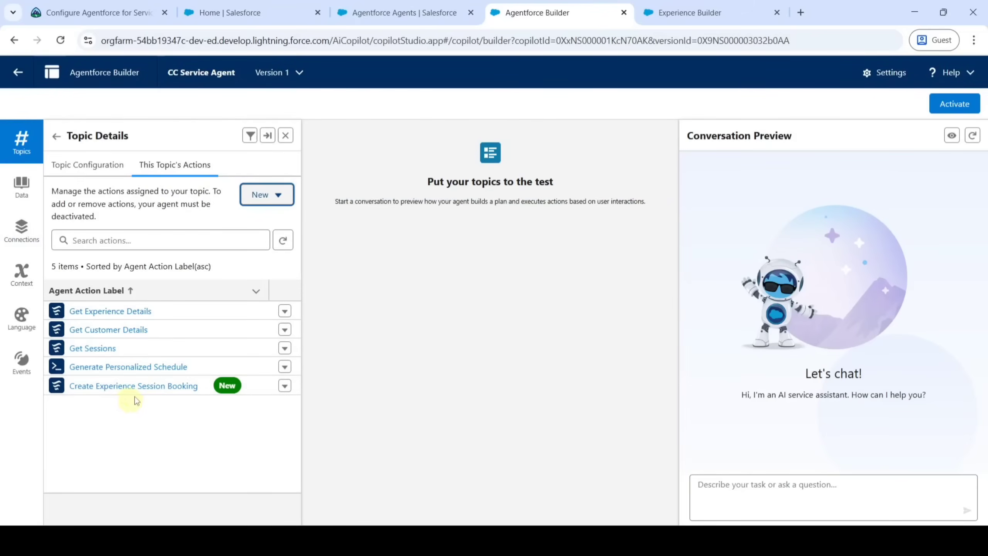
Activate CC Service Agent so Version 1 becomes Active
{"action": "left_click", "coordinate": [954, 104]}
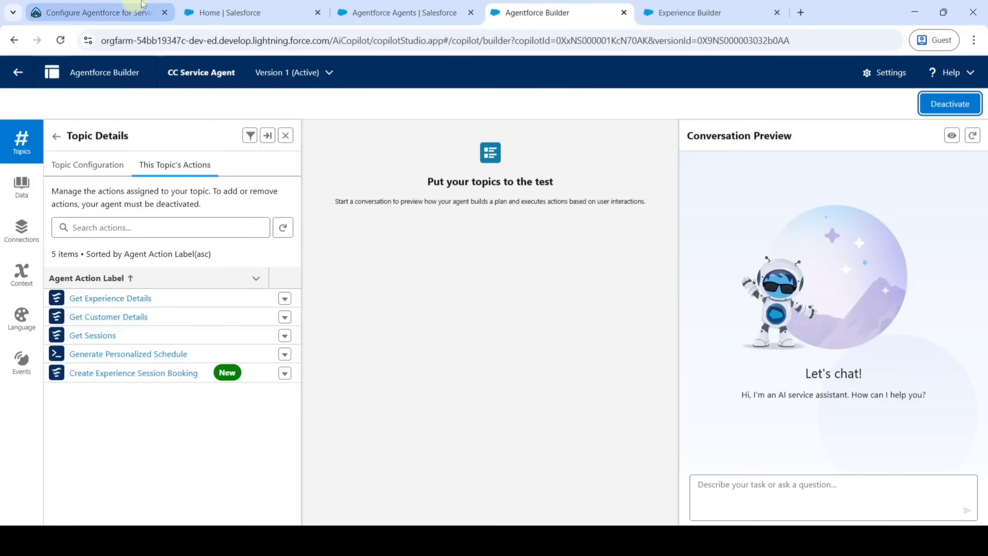
Dismiss the Coral Cloud site's publishing notice in Experience Builder and go back to Trailhead
{"action": "left_click", "coordinate": [680, 11]}
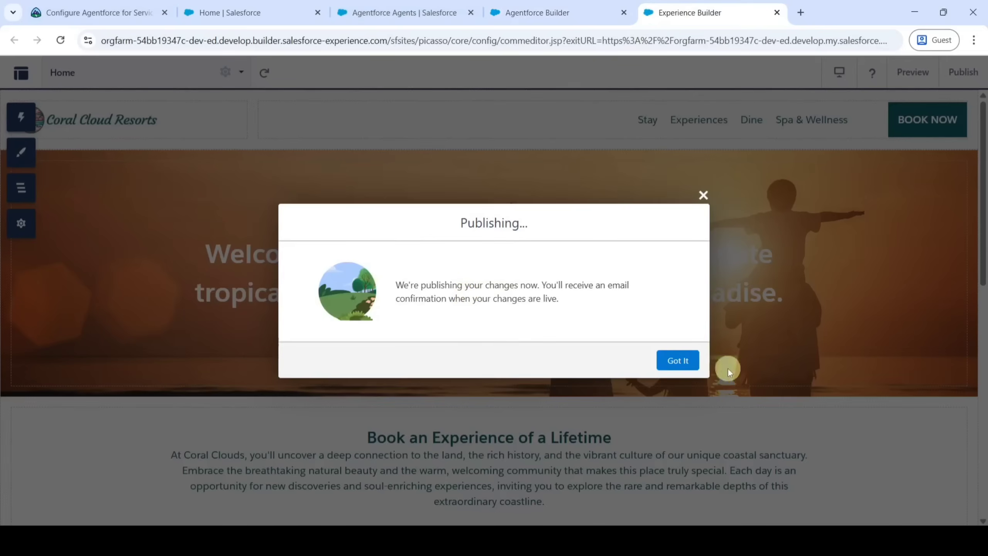
{"action": "left_click", "coordinate": [683, 359]}
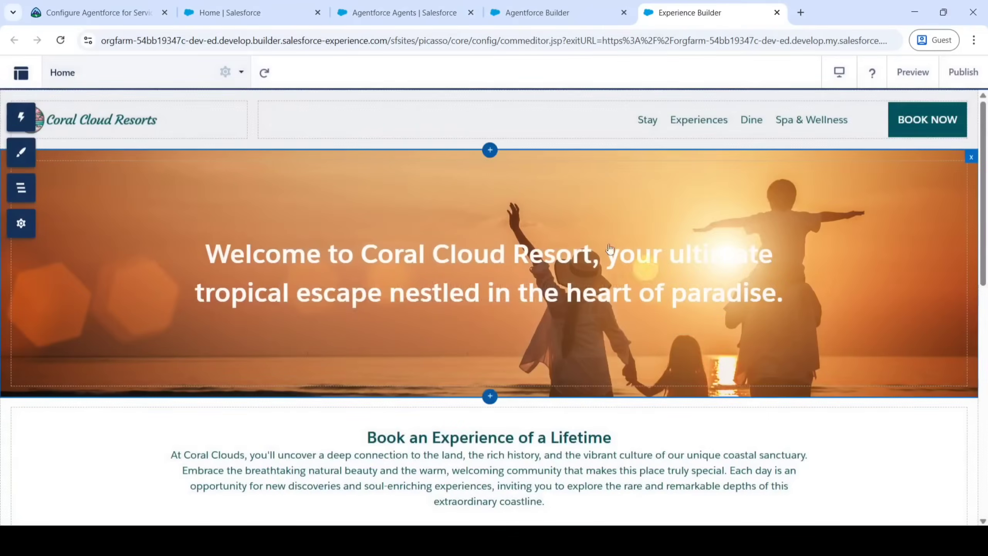
{"action": "left_click", "coordinate": [128, 12]}
Scroll through Trailhead's Re-route the Flow instructions
{"action": "scroll", "coordinate": [505, 280], "scroll_direction": "down", "scroll_amount": 10}
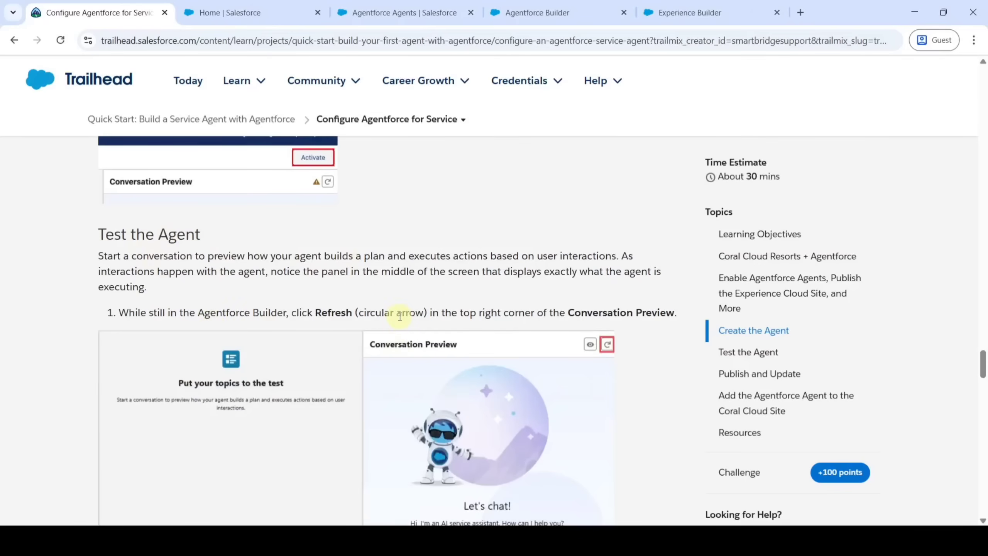
{"action": "scroll", "coordinate": [400, 317], "scroll_direction": "down", "scroll_amount": 5}
{"action": "scroll", "coordinate": [400, 317], "scroll_direction": "down", "scroll_amount": 4}
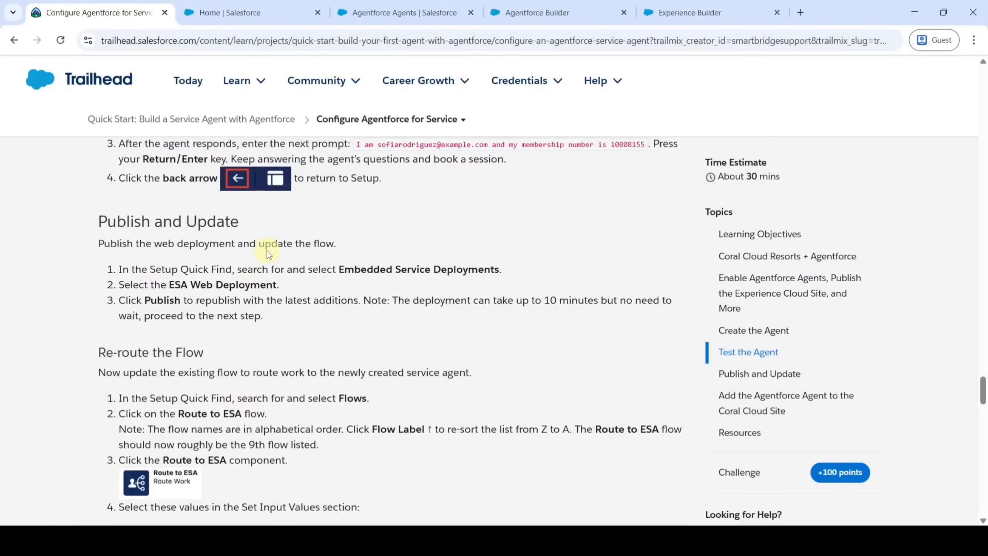
{"action": "scroll", "coordinate": [265, 249], "scroll_direction": "down", "scroll_amount": 4}
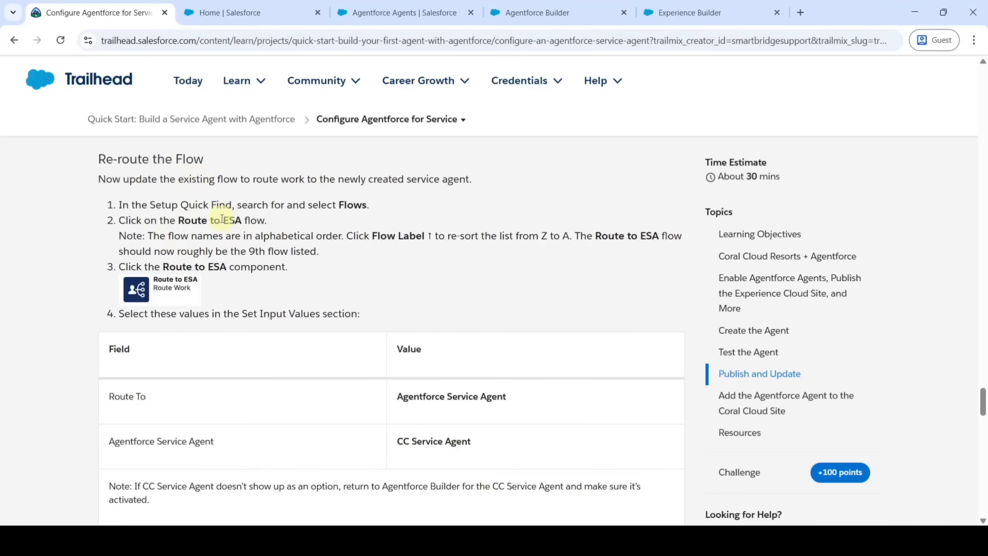
Search Setup for 'flow', open Flows, and open Route to ESA from the All Flows list
{"action": "left_click", "coordinate": [367, 12]}
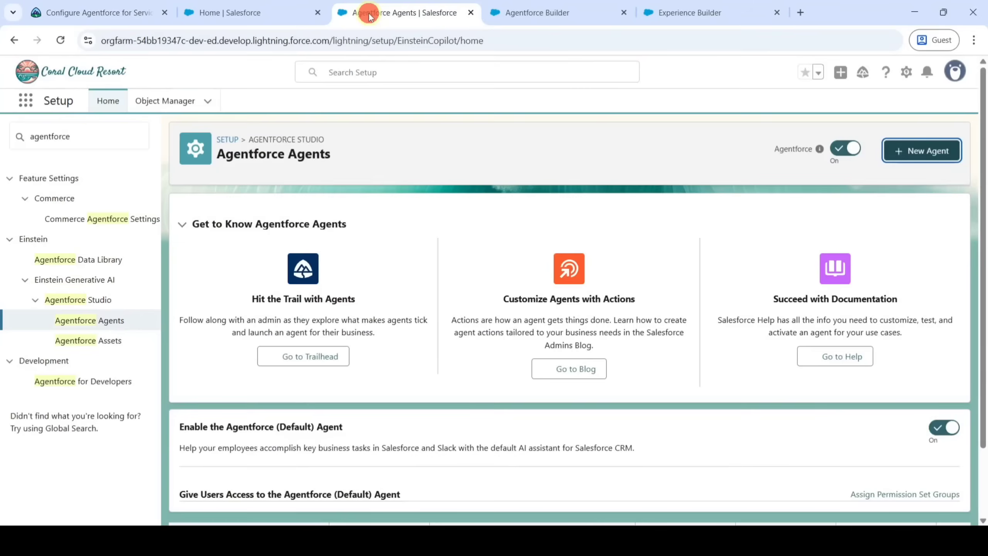
{"action": "left_click_drag", "start_coordinate": [84, 133], "coordinate": [29, 146]}
{"action": "key", "text": "BackSpace"}
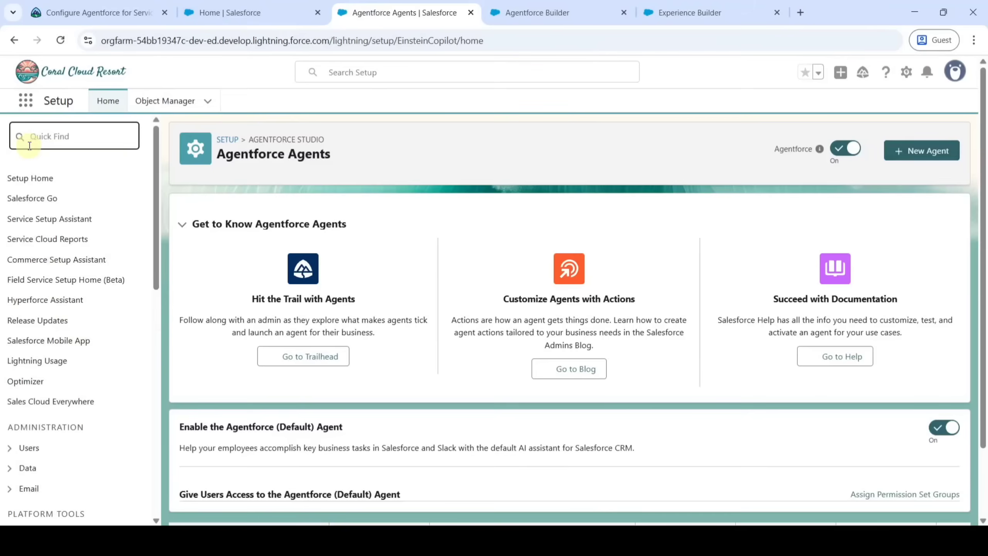
{"action": "type", "text": "flow"}
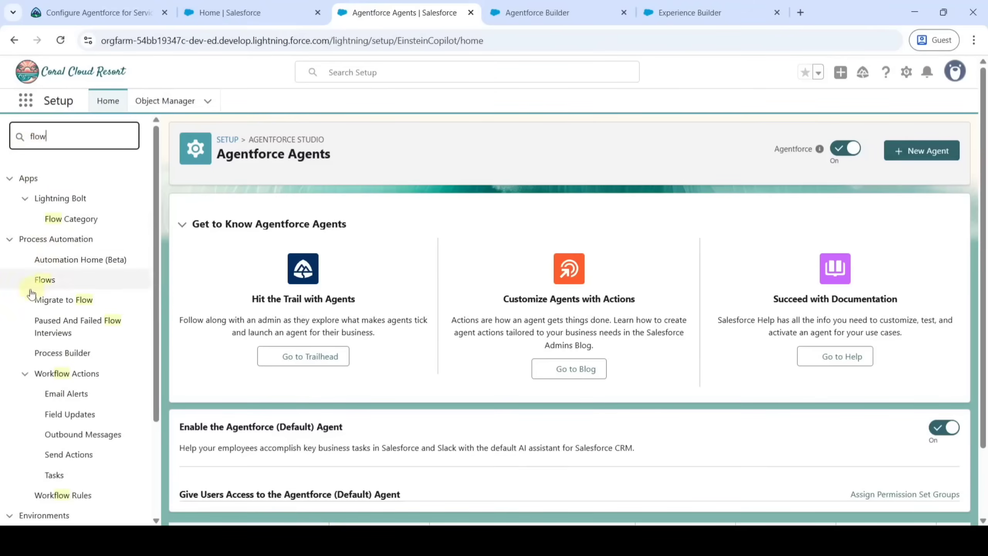
{"action": "left_click", "coordinate": [44, 284]}
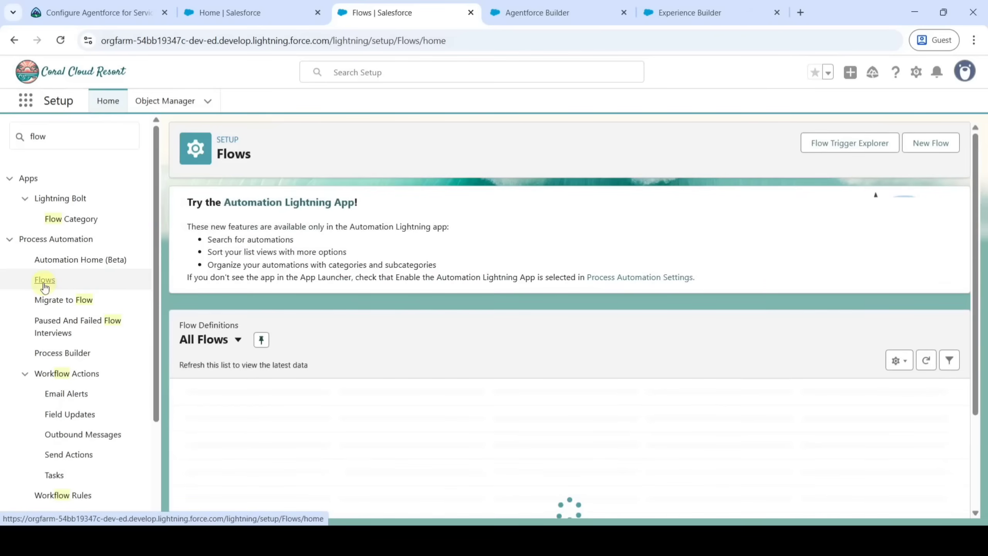
{"action": "scroll", "coordinate": [355, 259], "scroll_direction": "down", "scroll_amount": 3}
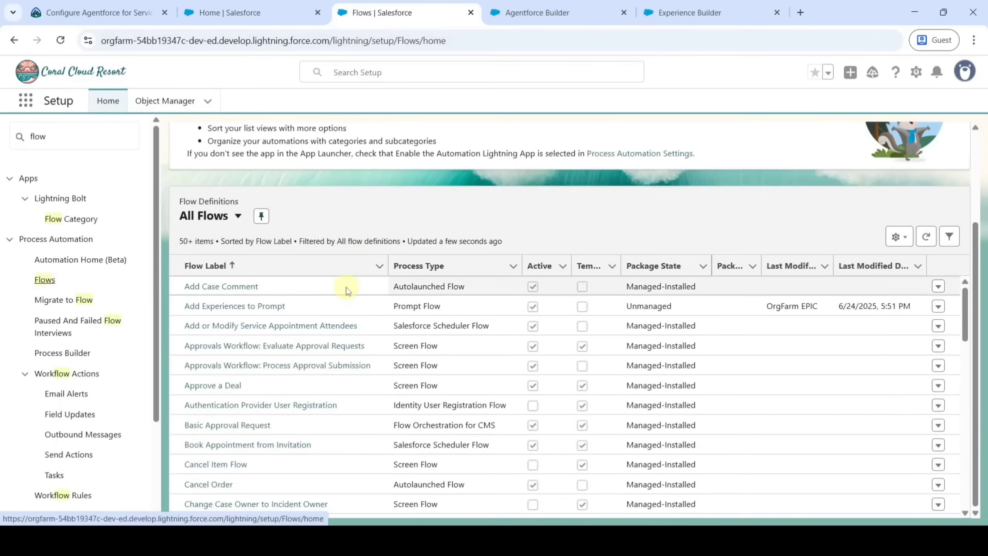
{"action": "scroll", "coordinate": [313, 350], "scroll_direction": "down", "scroll_amount": 10}
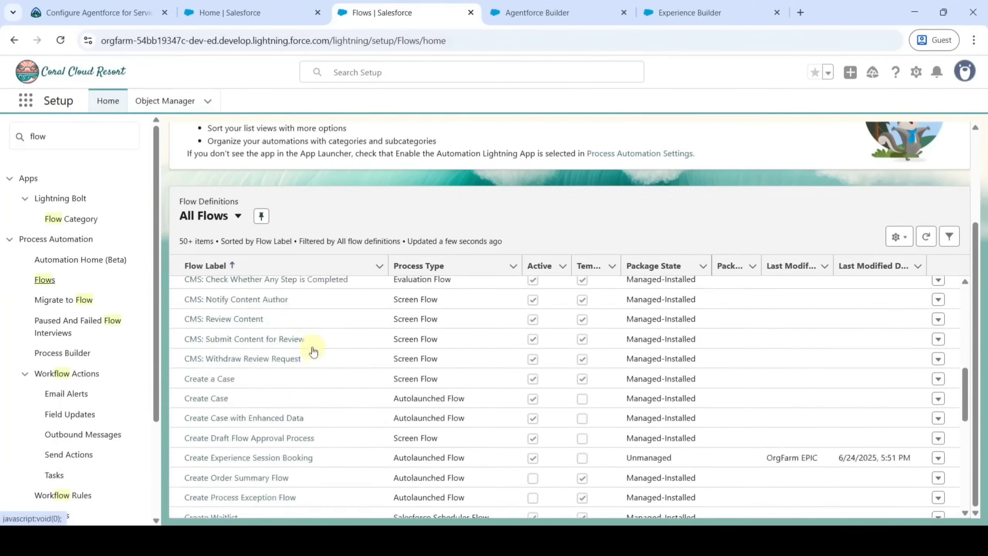
{"action": "scroll", "coordinate": [313, 351], "scroll_direction": "down", "scroll_amount": 7}
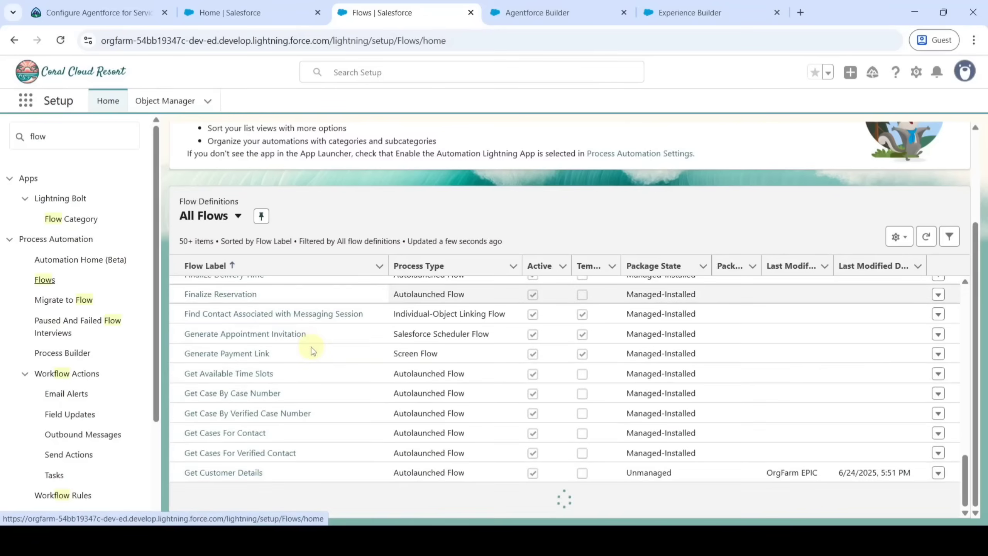
{"action": "scroll", "coordinate": [312, 347], "scroll_direction": "down", "scroll_amount": 12}
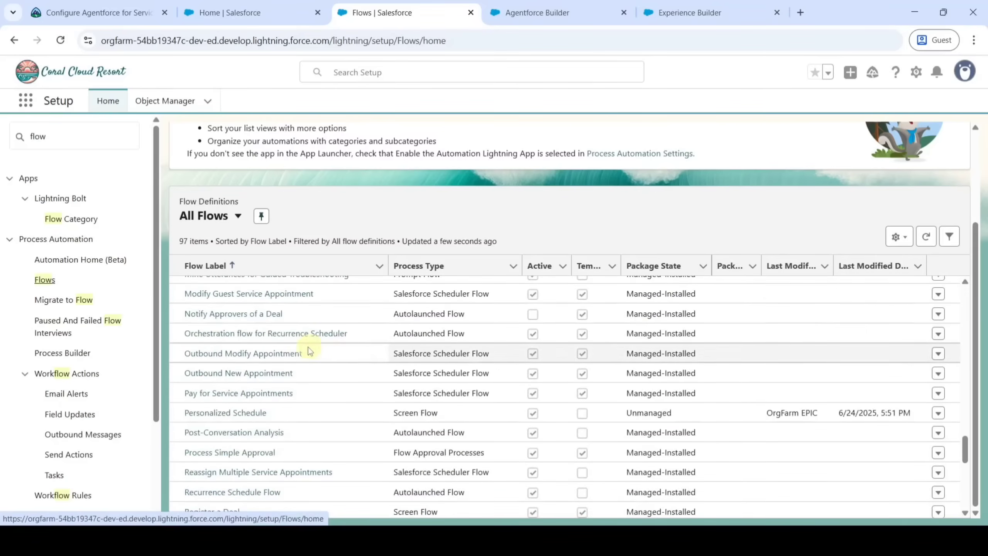
{"action": "scroll", "coordinate": [264, 371], "scroll_direction": "down", "scroll_amount": 3}
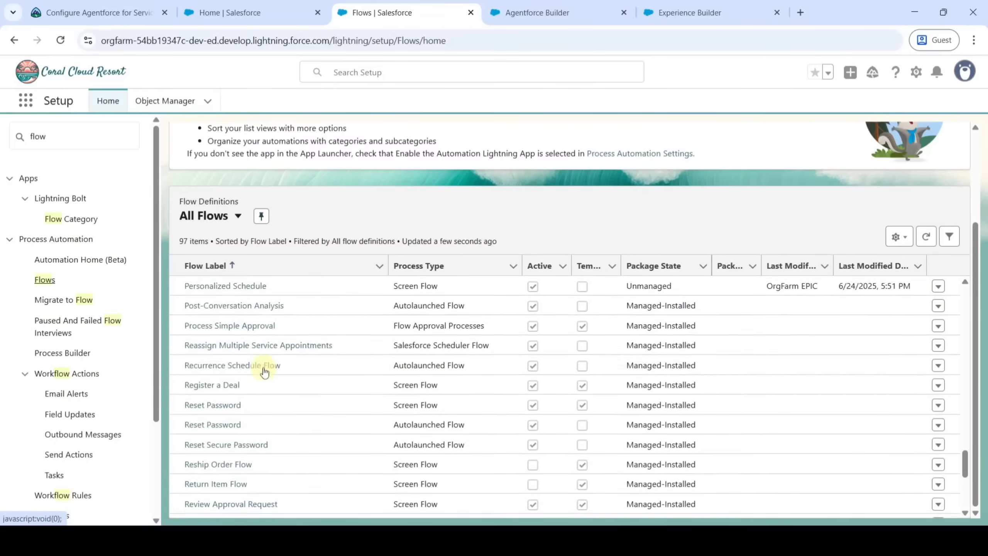
{"action": "scroll", "coordinate": [264, 370], "scroll_direction": "down", "scroll_amount": 5}
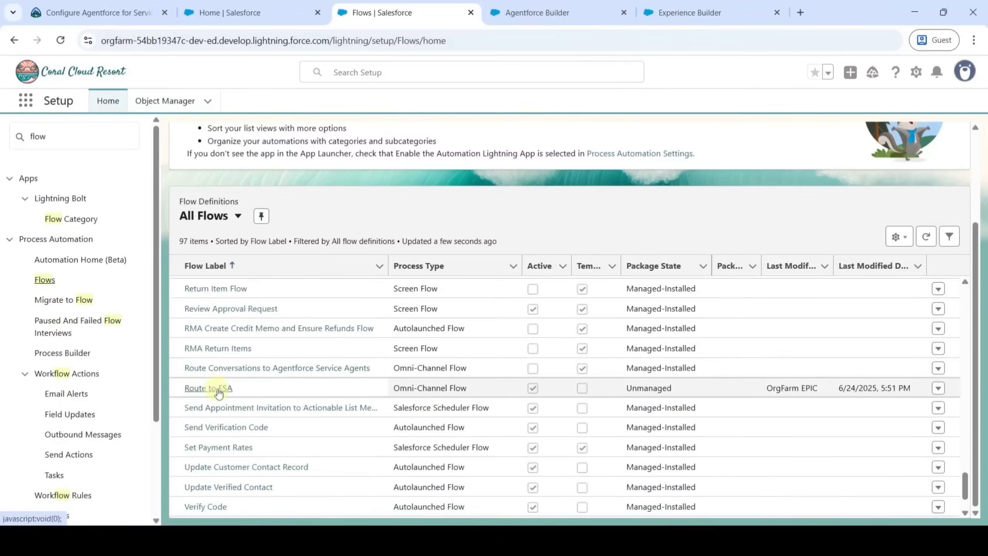
{"action": "left_click", "coordinate": [216, 389]}
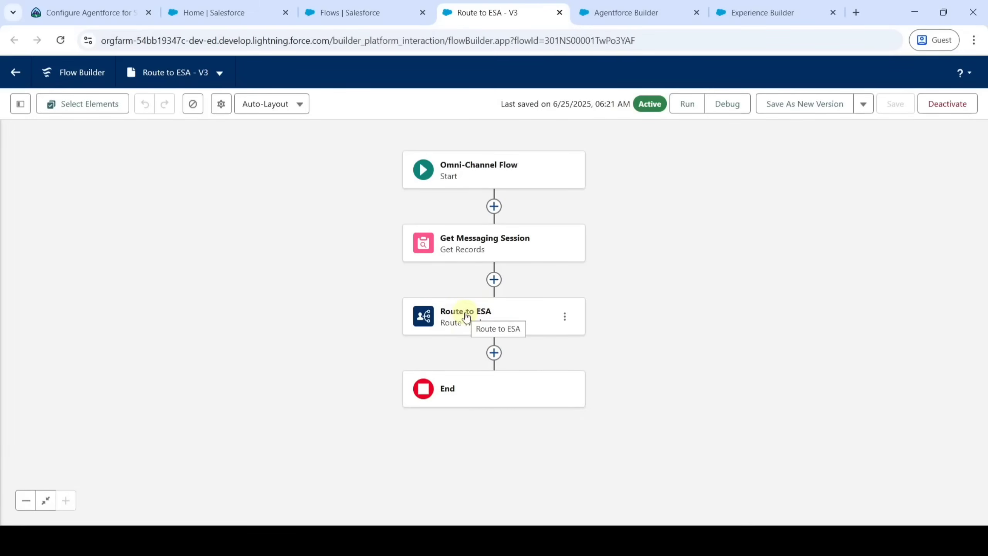
Route the Route to ESA step to Agentforce Service Agent 'CC Service Agent', then save as new version
{"action": "left_click", "coordinate": [467, 316]}
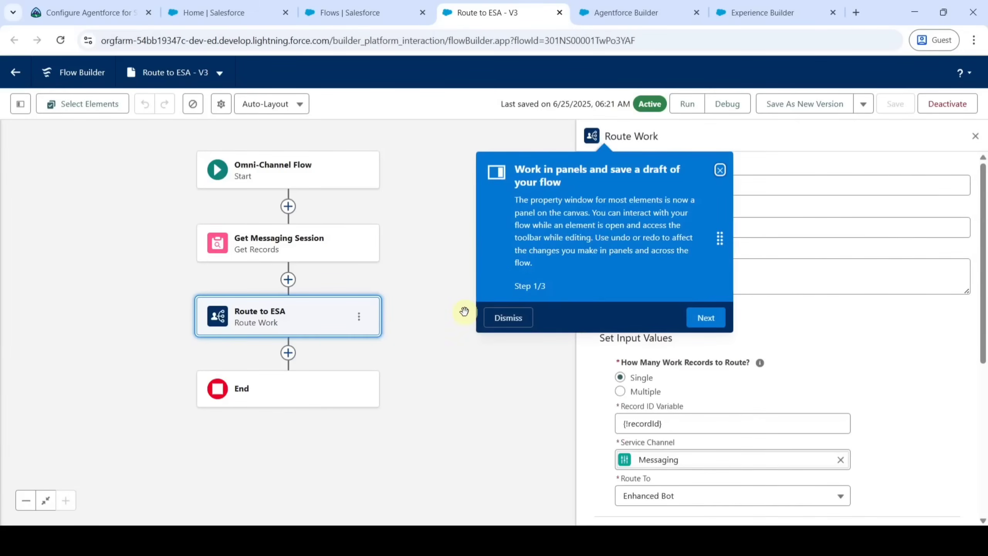
{"action": "left_click", "coordinate": [508, 317]}
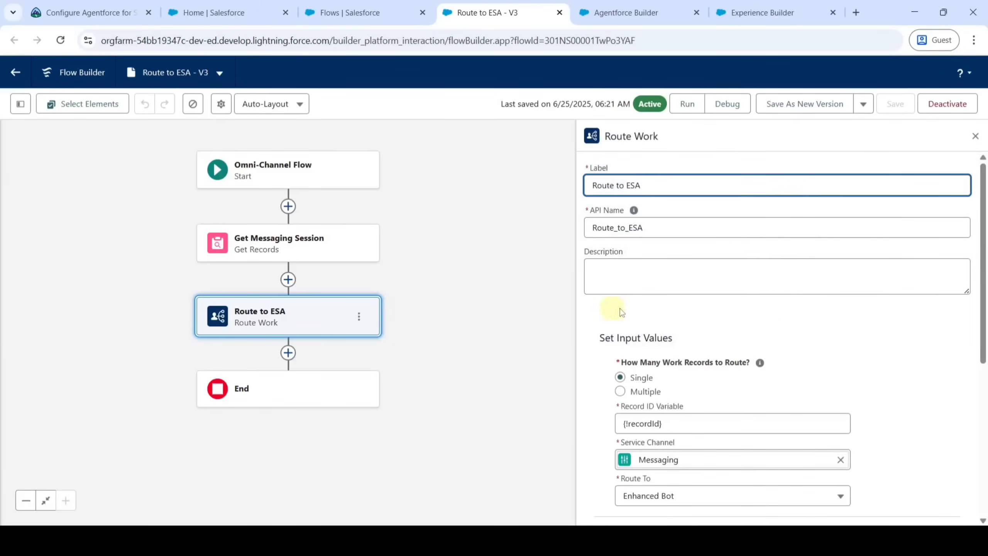
{"action": "scroll", "coordinate": [705, 304], "scroll_direction": "down", "scroll_amount": 5}
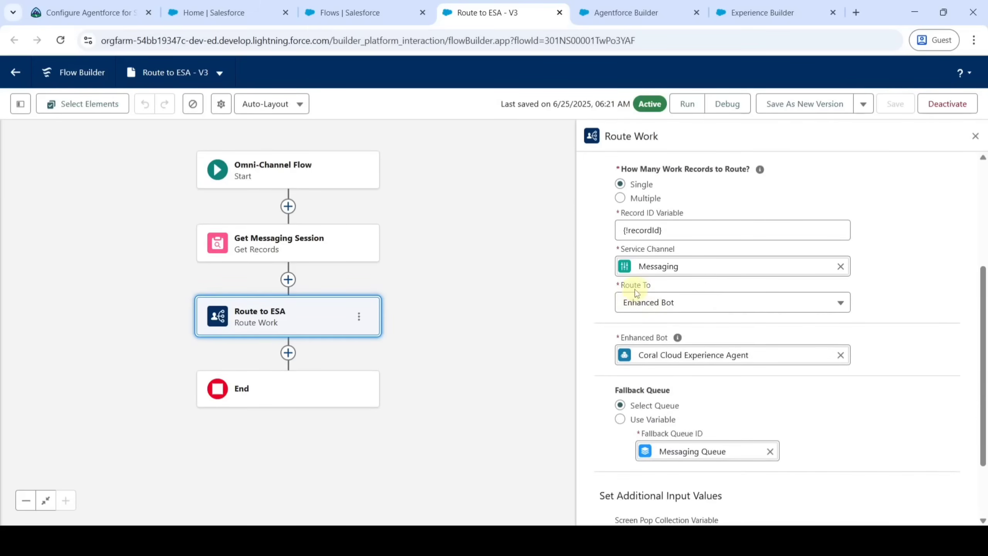
{"action": "left_click", "coordinate": [638, 303]}
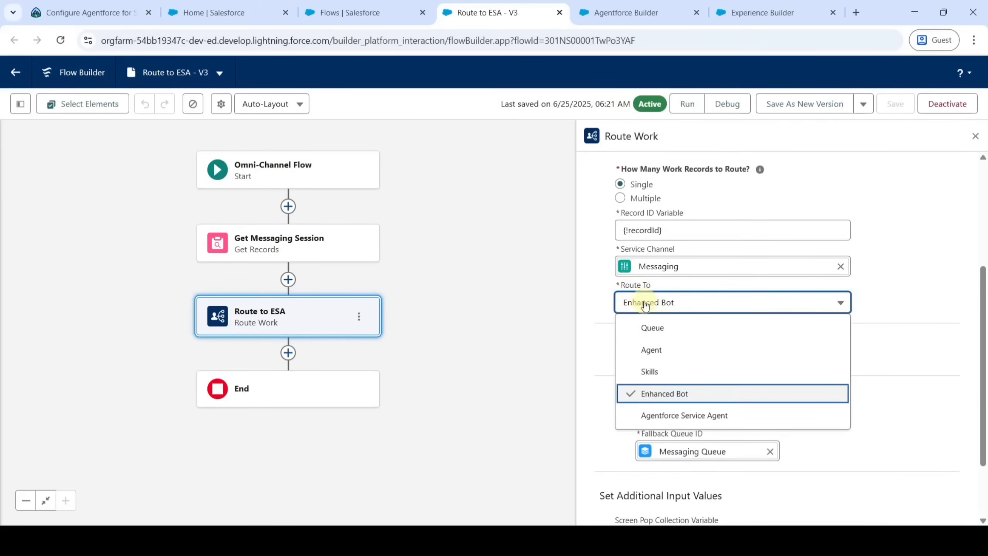
{"action": "left_click", "coordinate": [658, 414]}
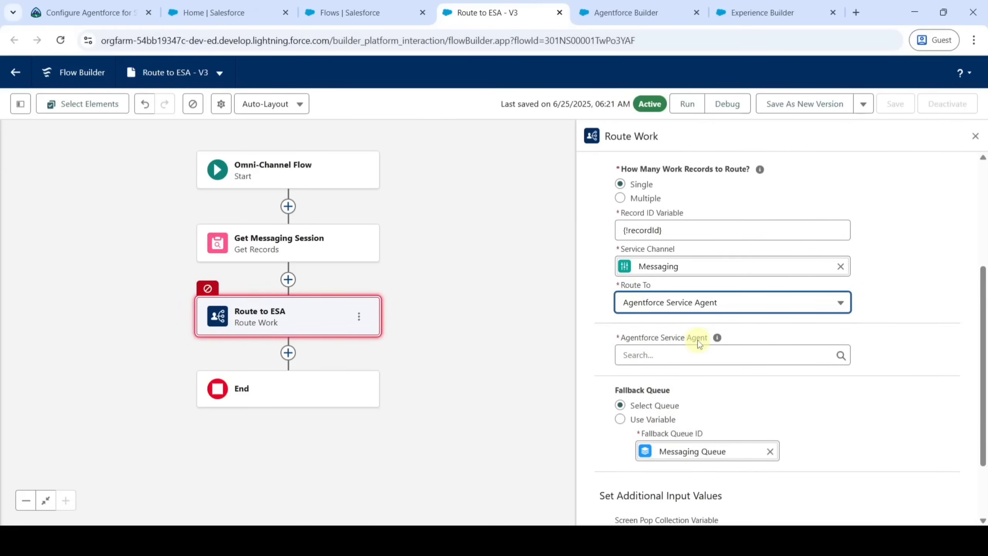
{"action": "left_click", "coordinate": [669, 354]}
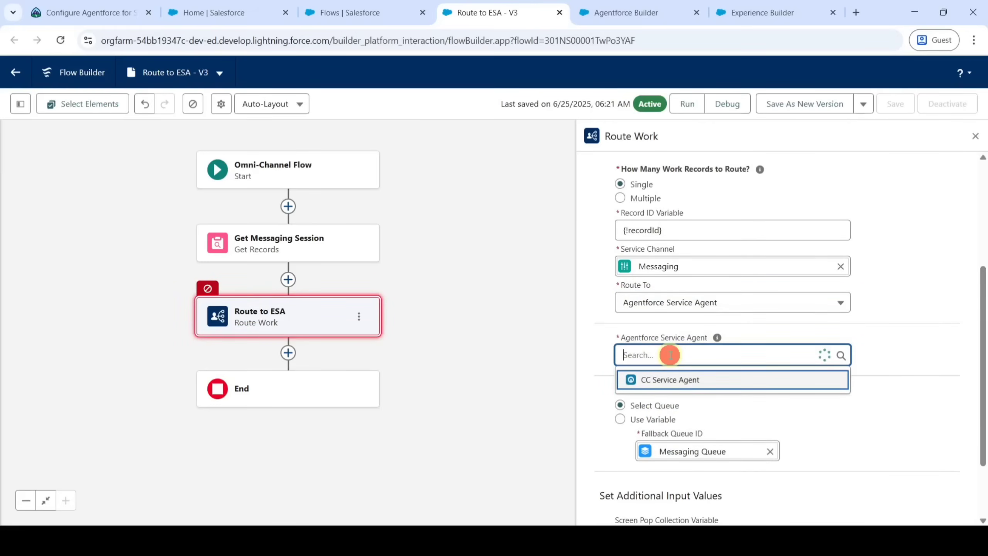
{"action": "left_click", "coordinate": [674, 379]}
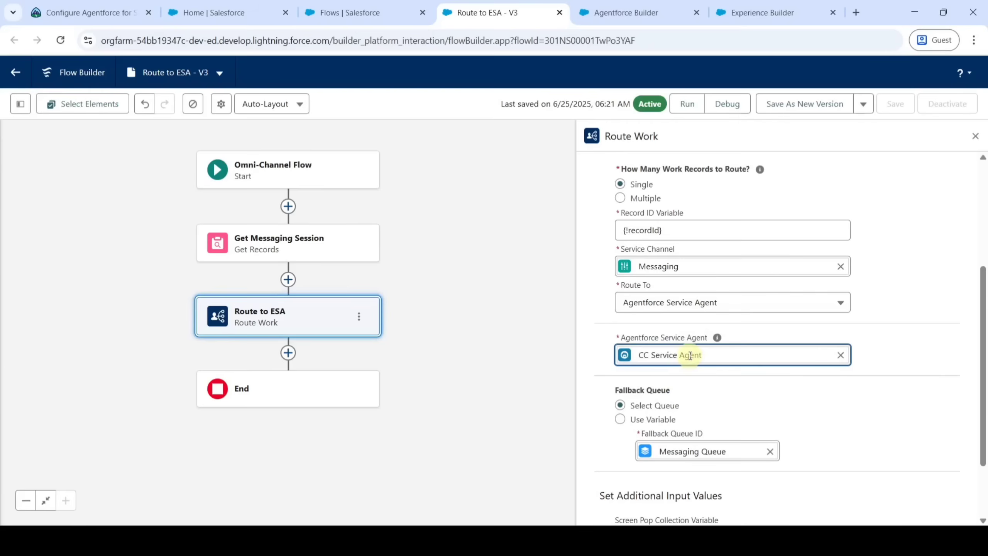
{"action": "left_click", "coordinate": [802, 100]}
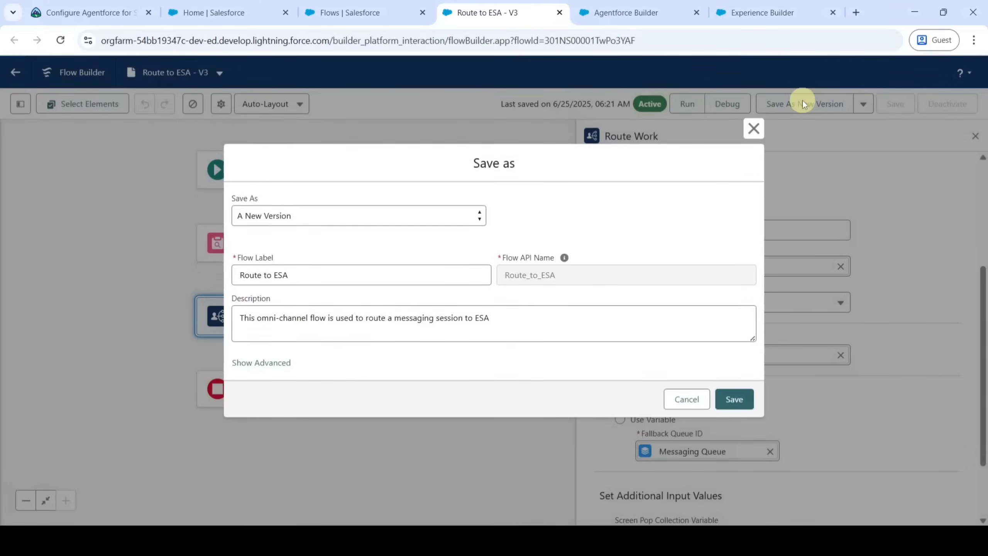
Save the flow as Route to ESA version 4 and activate it
{"action": "left_click", "coordinate": [733, 398]}
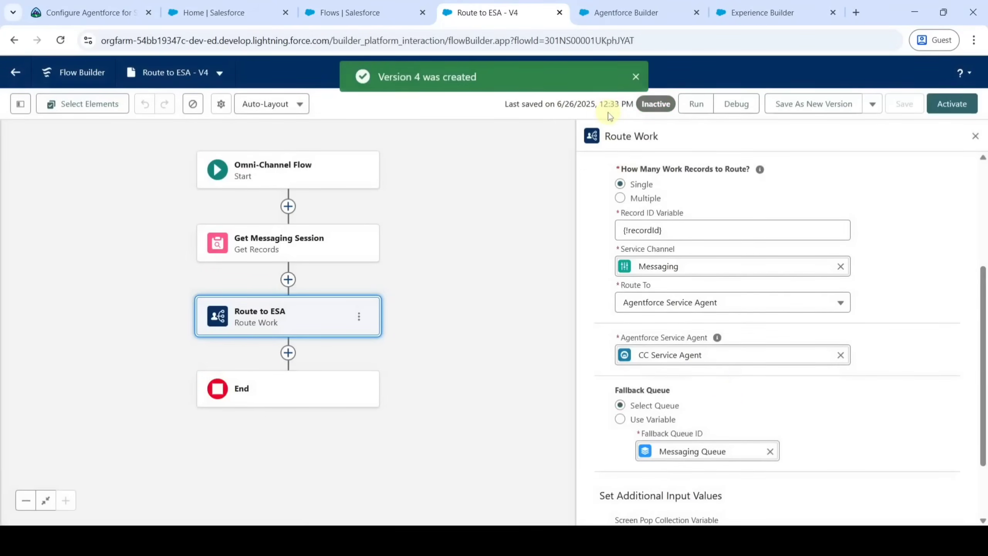
{"action": "left_click", "coordinate": [954, 106]}
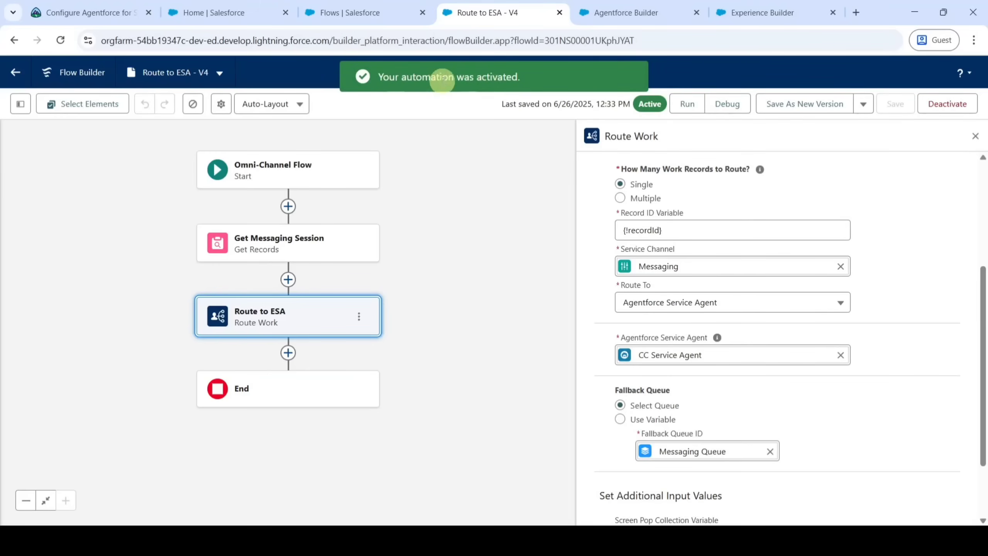
{"action": "left_click", "coordinate": [122, 12]}
{"action": "scroll", "coordinate": [260, 389], "scroll_direction": "down", "scroll_amount": 5}
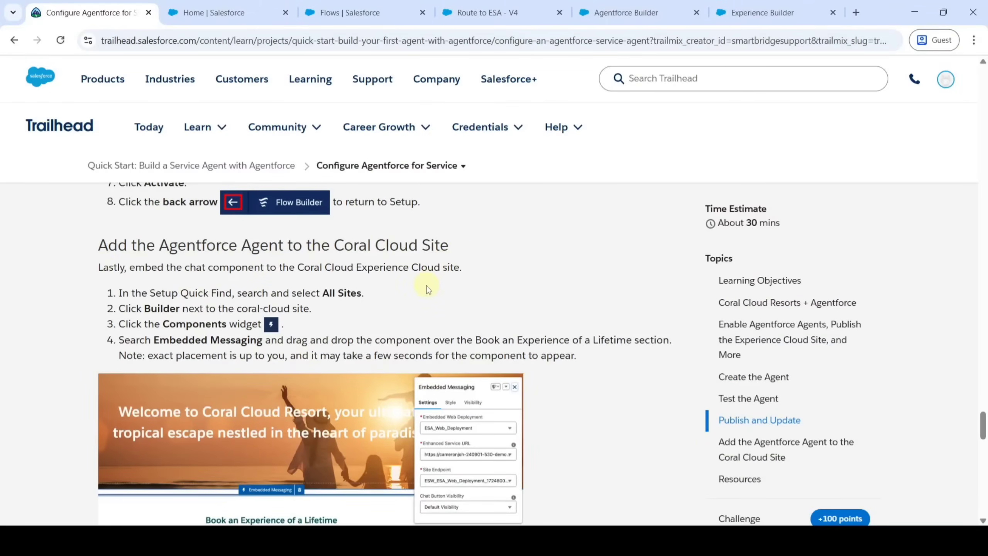
Run Trailhead's Verify Step check for the 100-point challenge
{"action": "scroll", "coordinate": [427, 289], "scroll_direction": "down", "scroll_amount": 3}
{"action": "scroll", "coordinate": [427, 289], "scroll_direction": "down", "scroll_amount": 10}
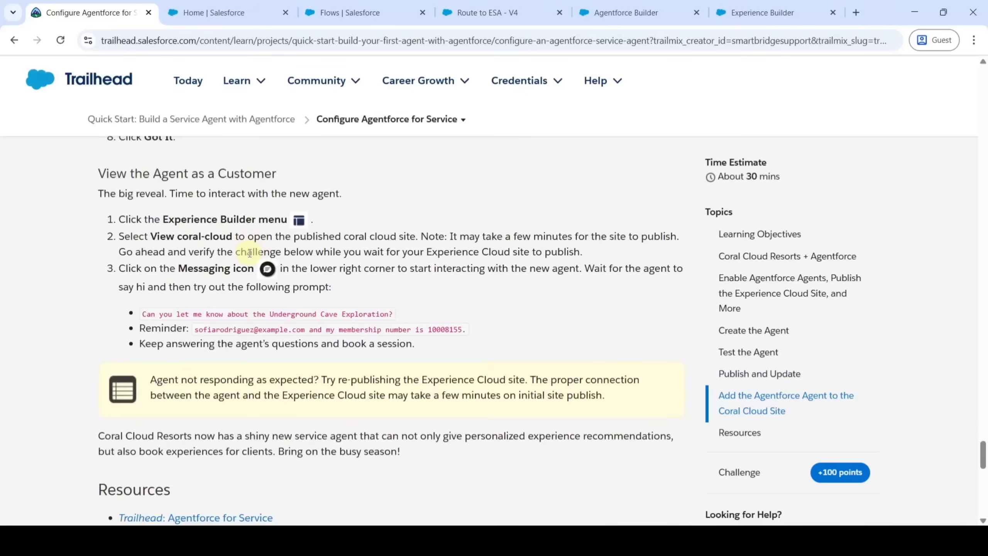
{"action": "scroll", "coordinate": [355, 281], "scroll_direction": "down", "scroll_amount": 10}
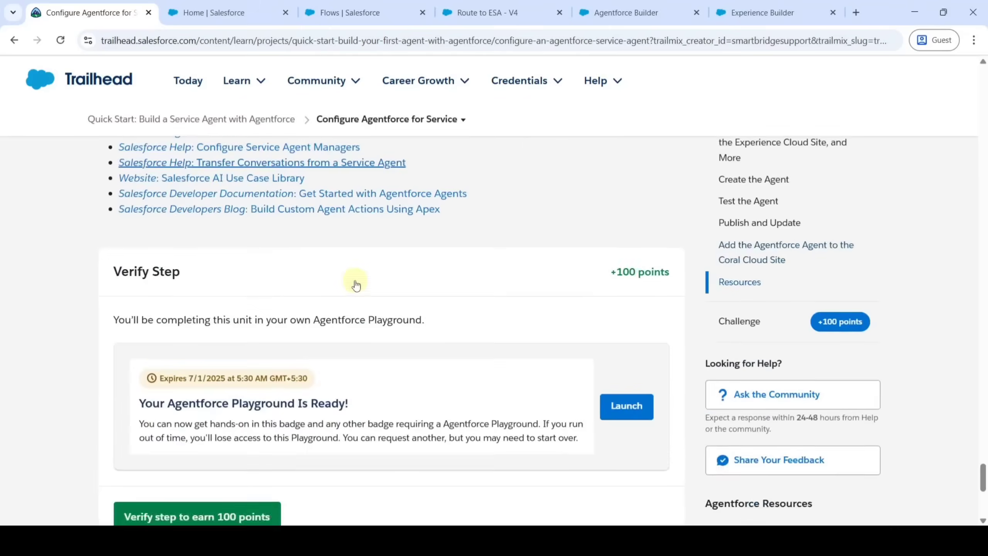
{"action": "scroll", "coordinate": [355, 285], "scroll_direction": "down", "scroll_amount": 2}
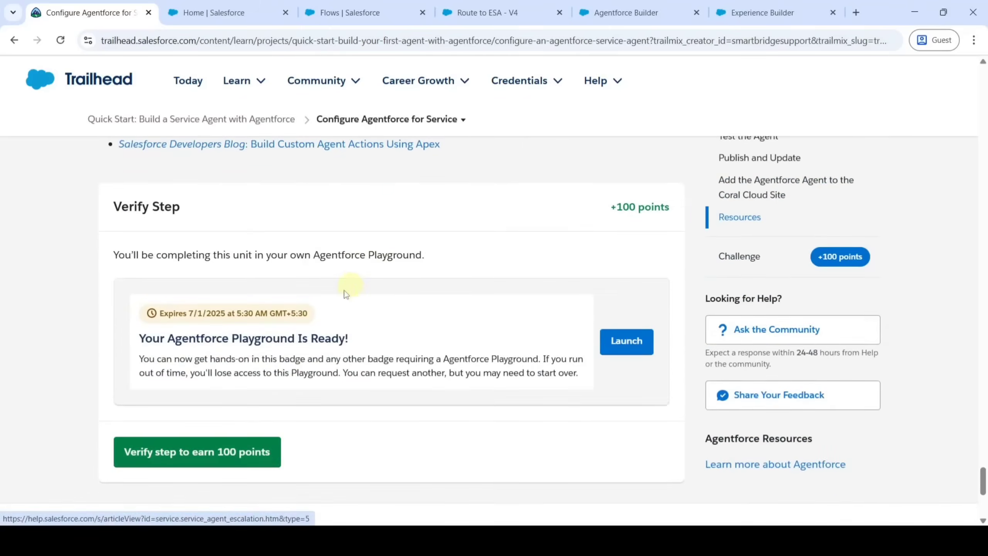
{"action": "left_click", "coordinate": [167, 453]}
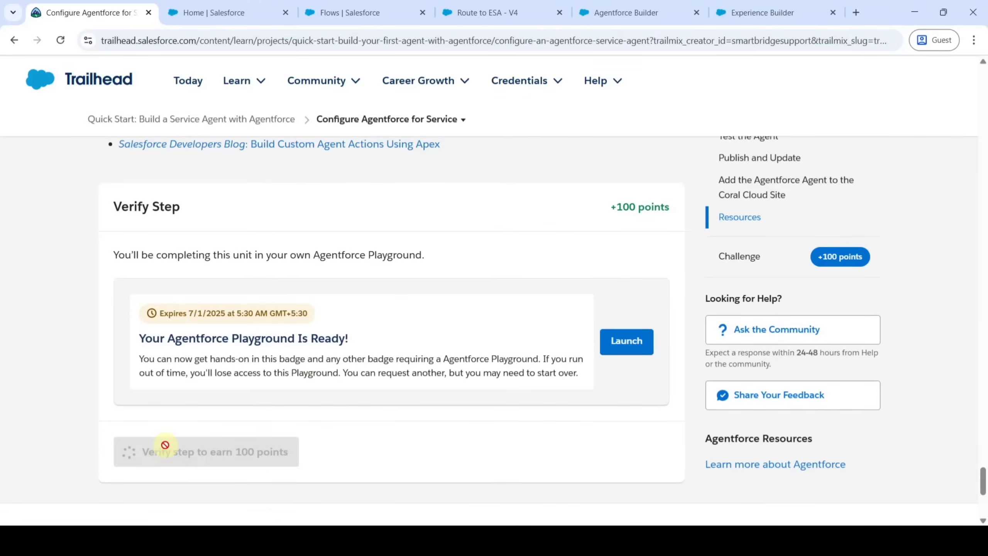